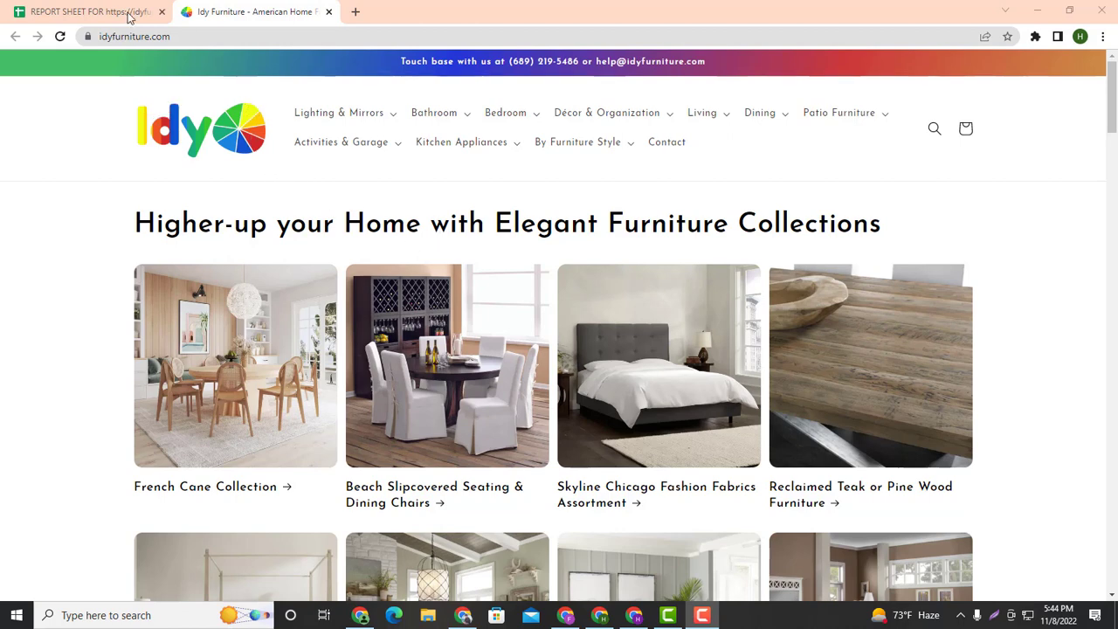
Switch to the report sheet in Google Sheets and enter the heading WEBSITE HEALTH in cell B16
click(117, 11)
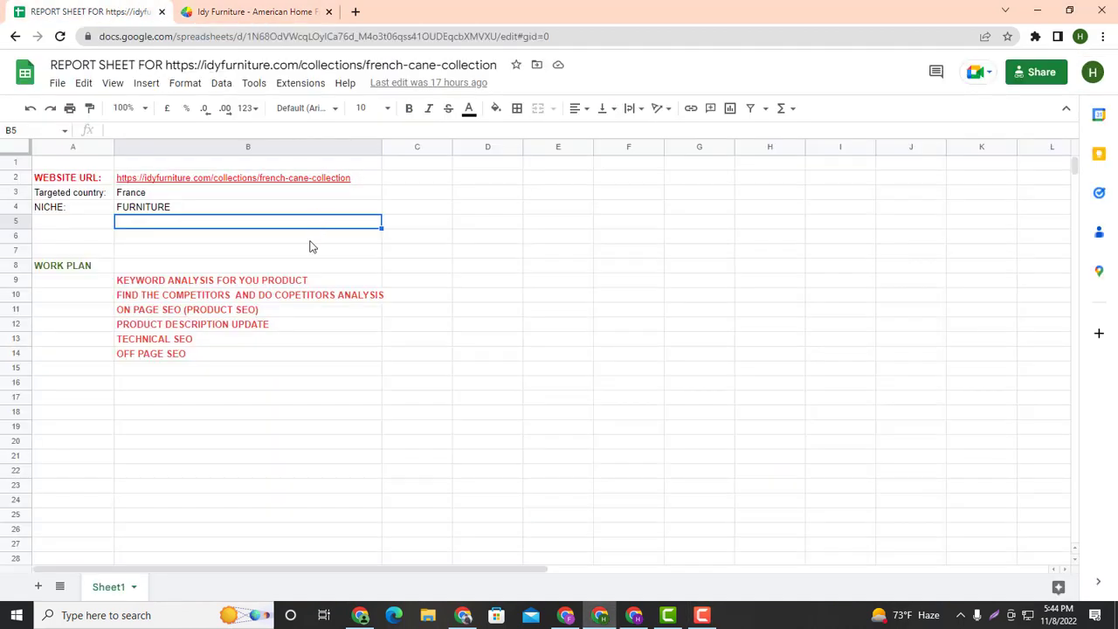
click(185, 368)
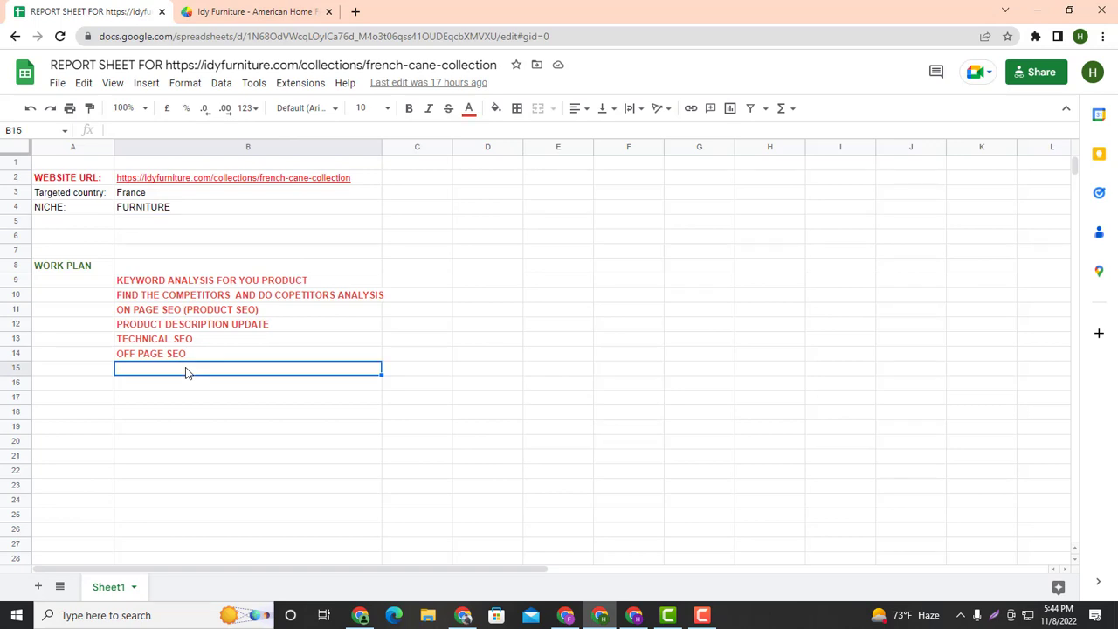
key(Down)
key(Left)
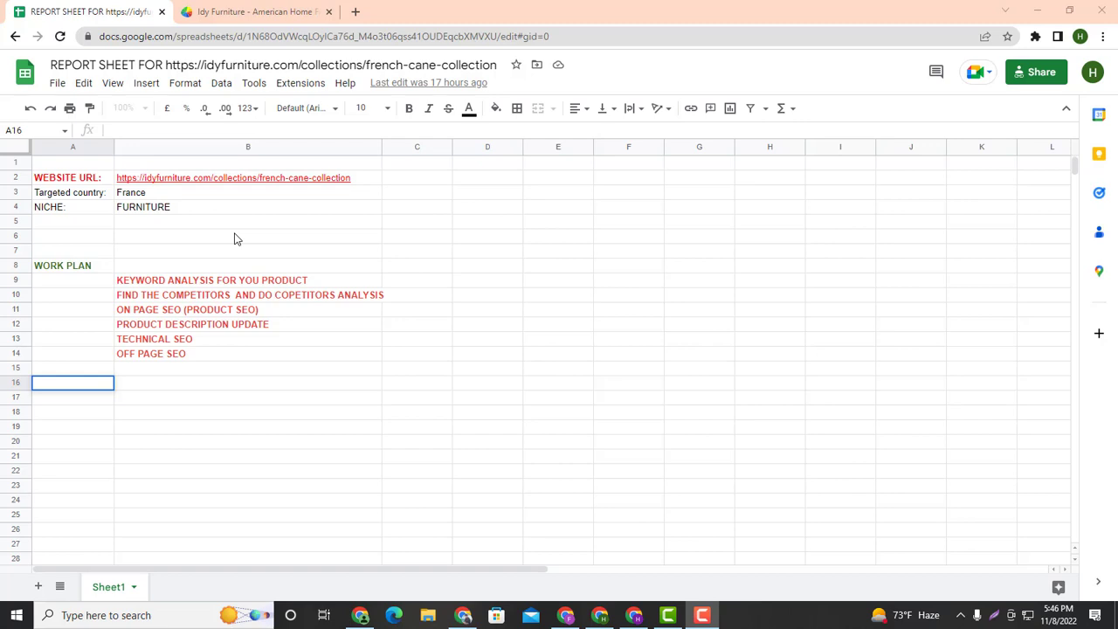
click(245, 387)
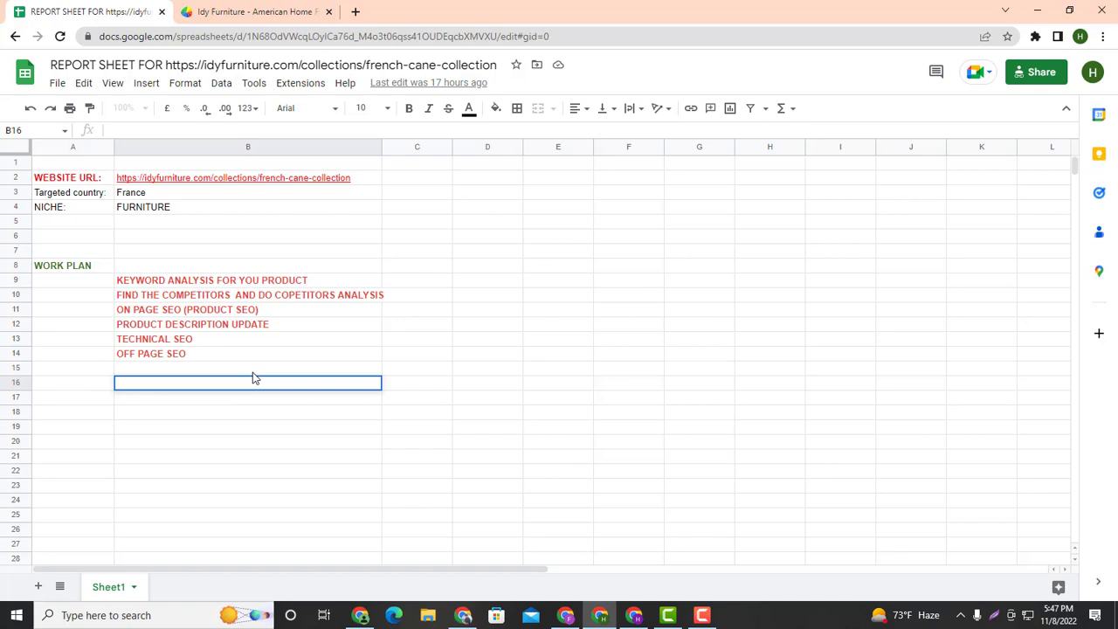
text(WEBSITE HEALT)
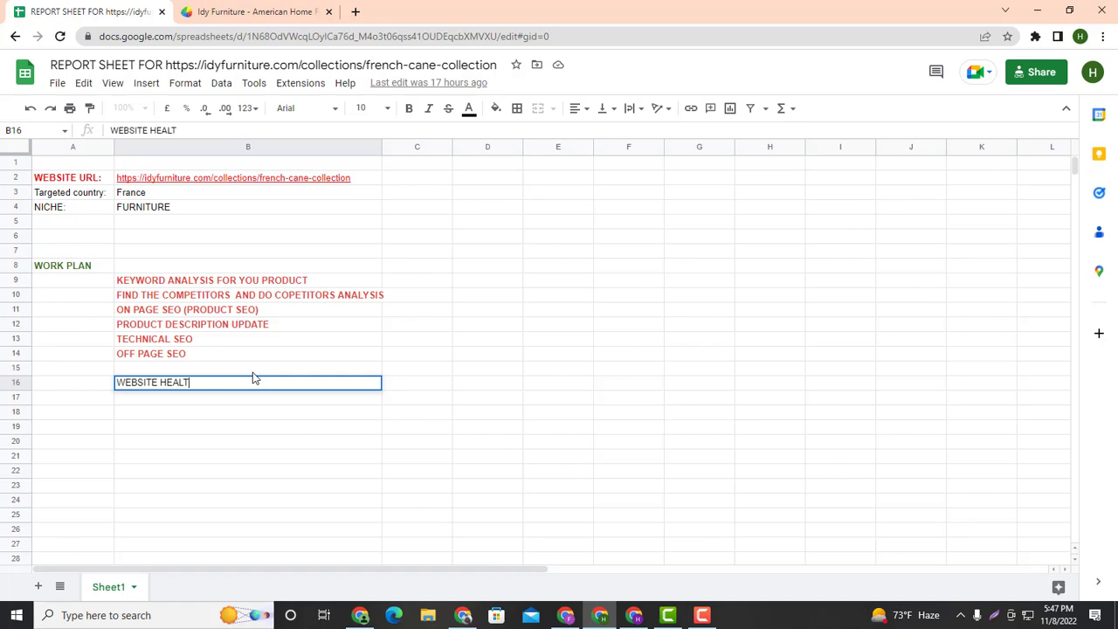
text(H)
Make the WEBSITE HEALTH heading in B16 bold and centre it horizontally
key(ctrl+a)
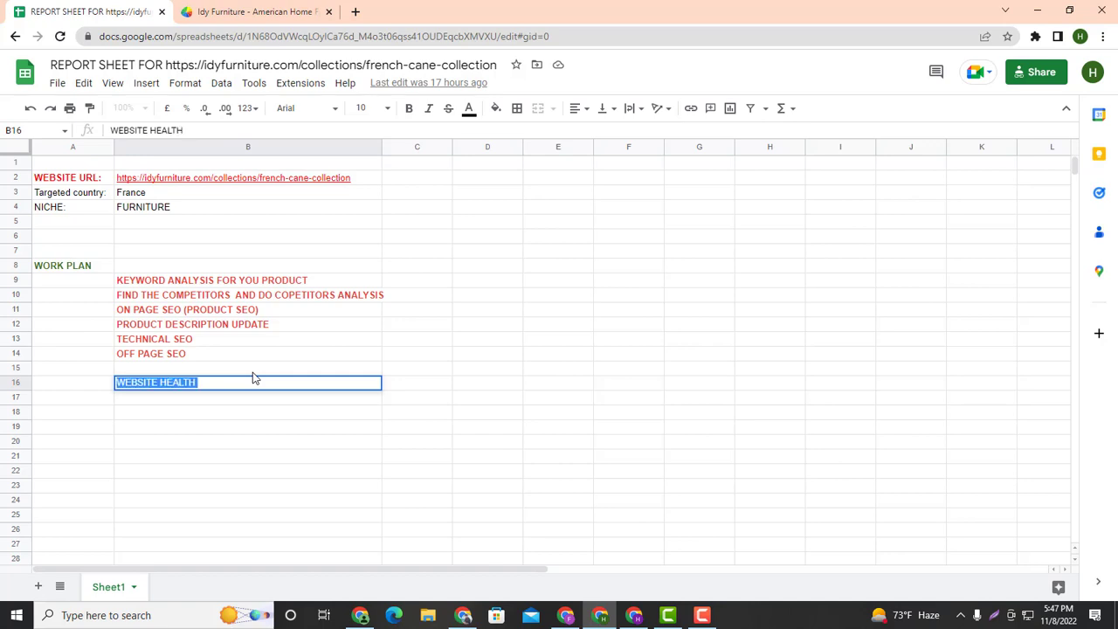
click(408, 110)
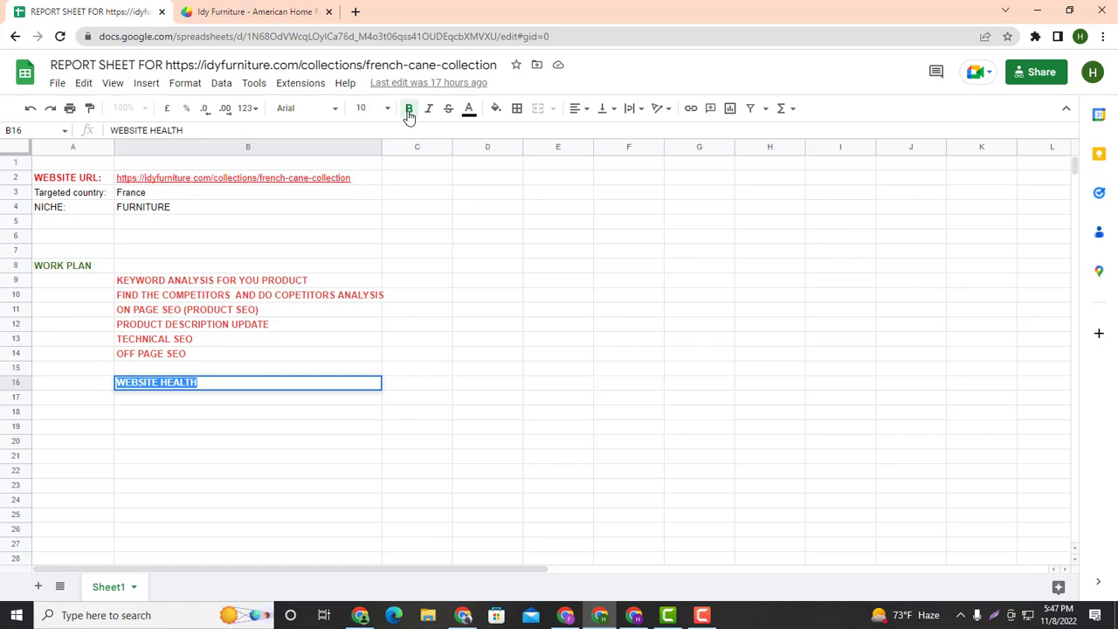
click(577, 109)
click(594, 132)
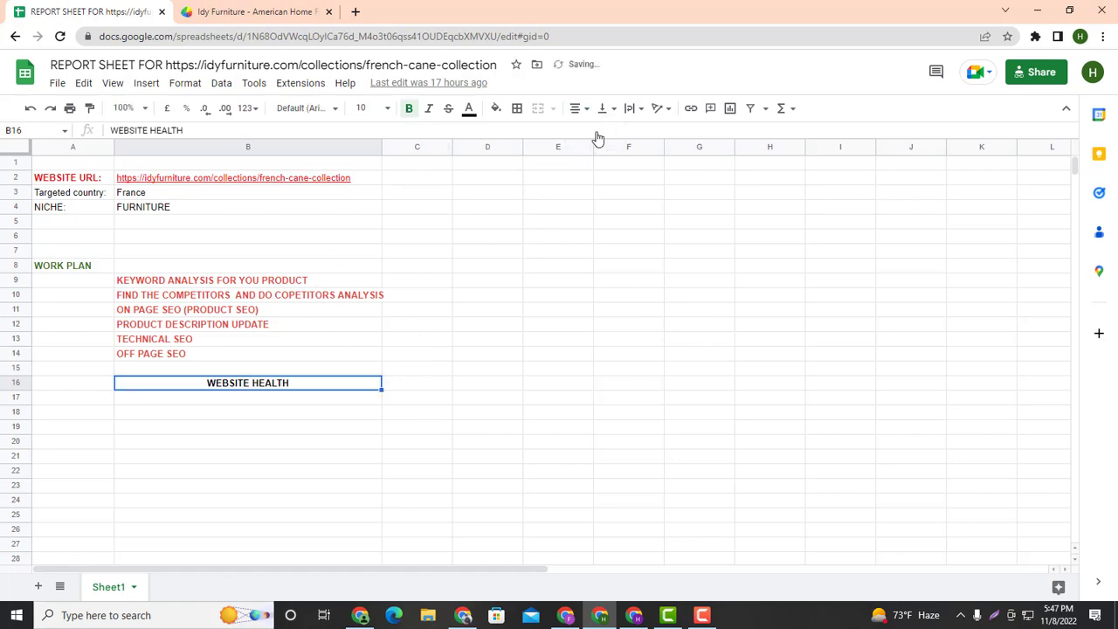
Enter the metric headers DA, PA, TB, QB and SS in cells C16 to G16 beside the WEBSITE HEALTH heading
click(423, 386)
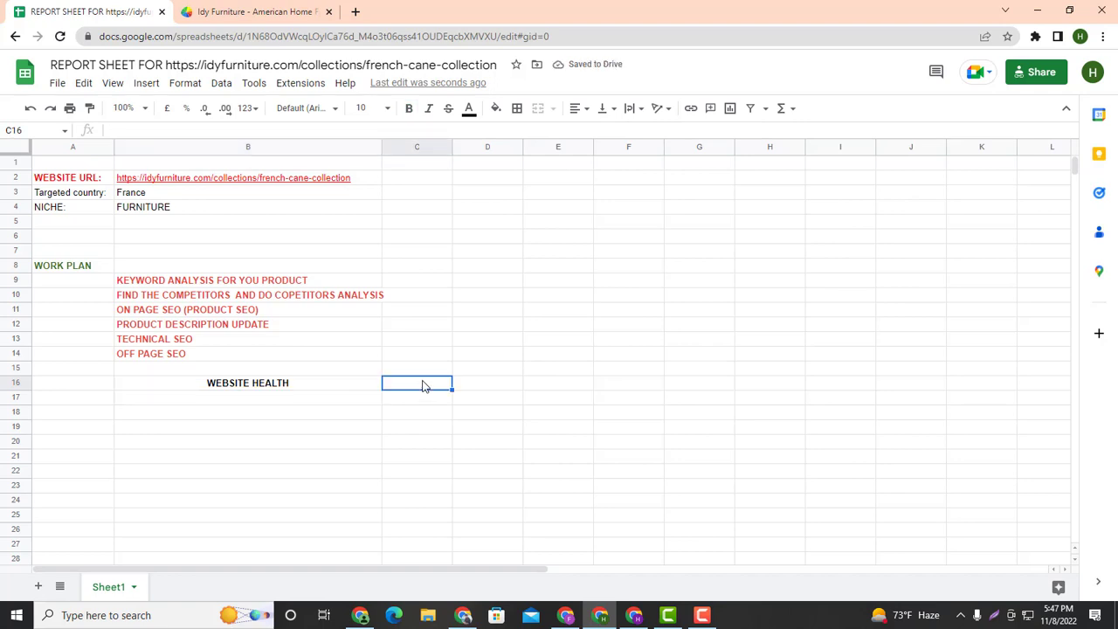
text(DA)
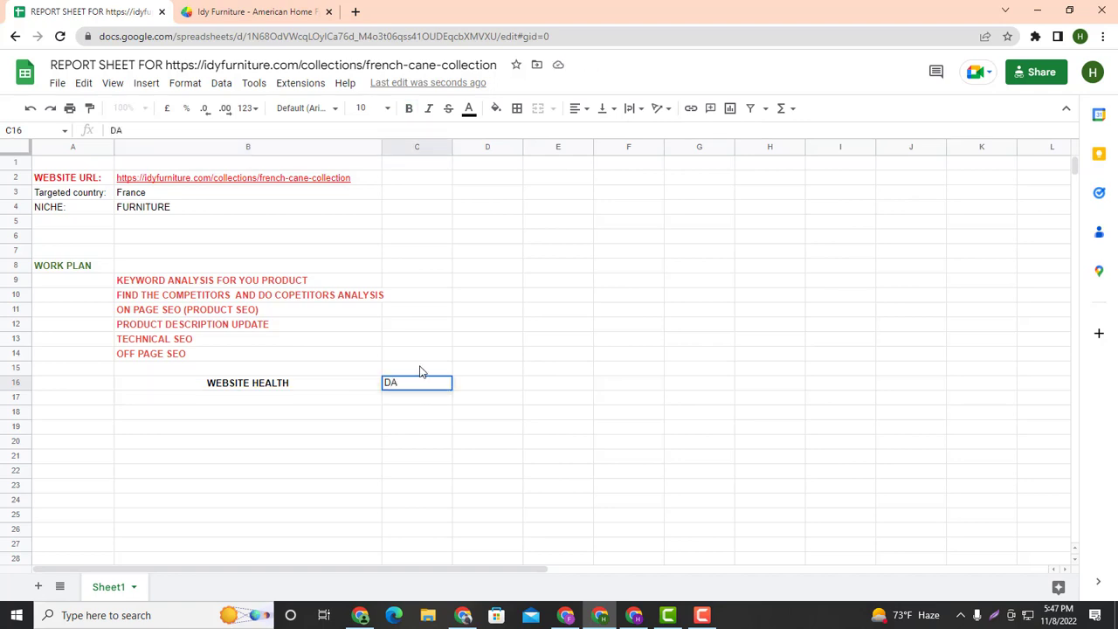
click(497, 388)
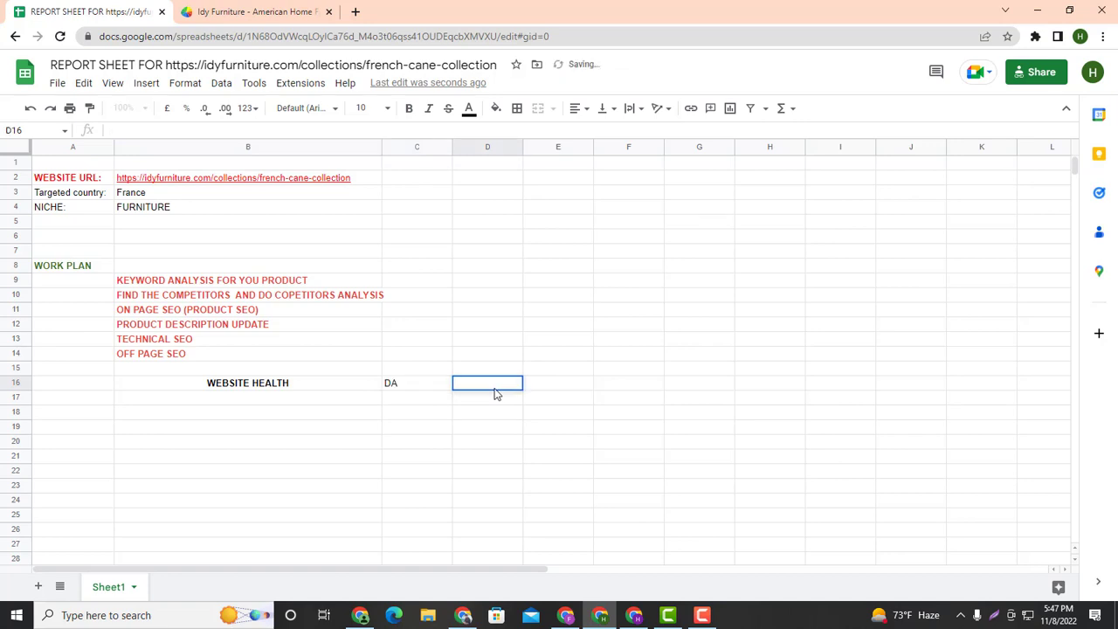
text(PA)
click(539, 377)
double_click(549, 387)
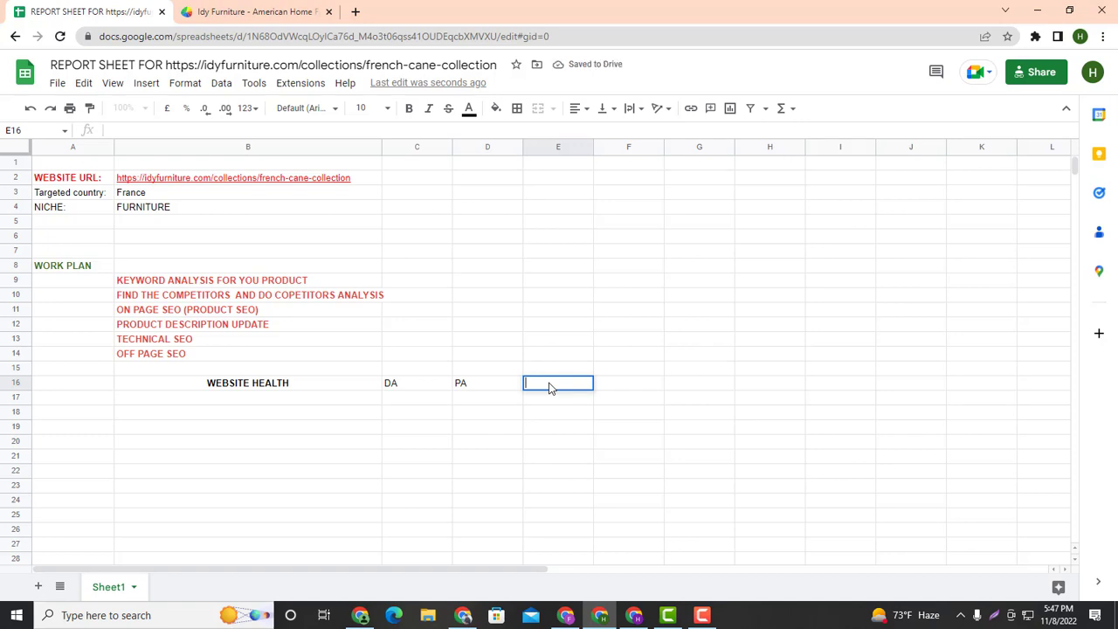
text(TB)
click(636, 385)
double_click(633, 381)
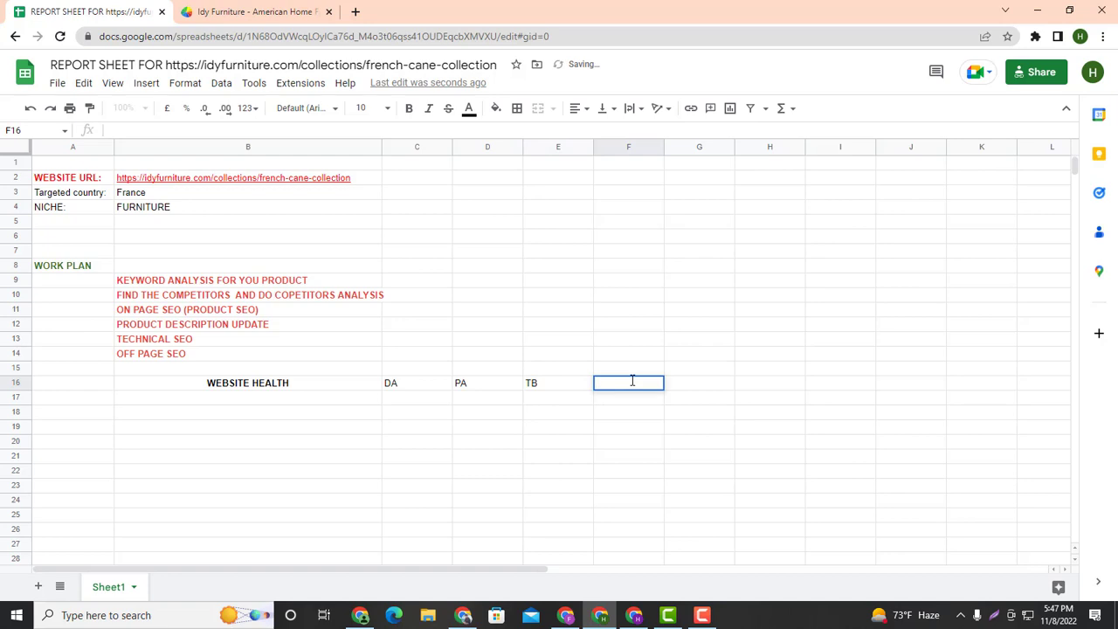
text(QB)
double_click(679, 388)
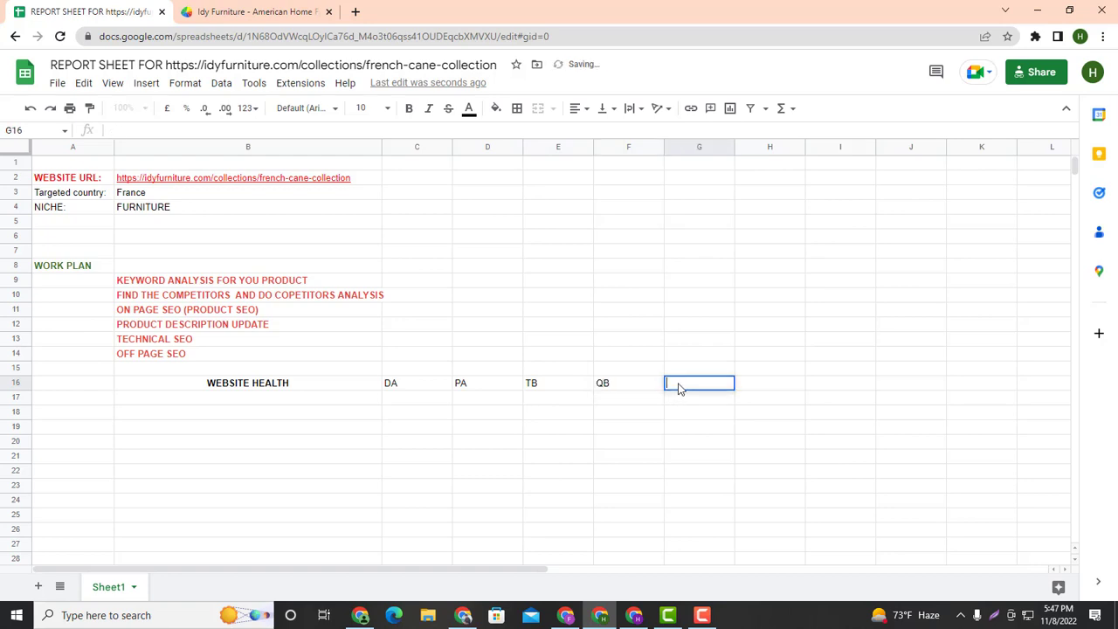
text(SS)
Centre the DA, PA, TB, QB and SS headers horizontally in cells C16 to G16
click(400, 385)
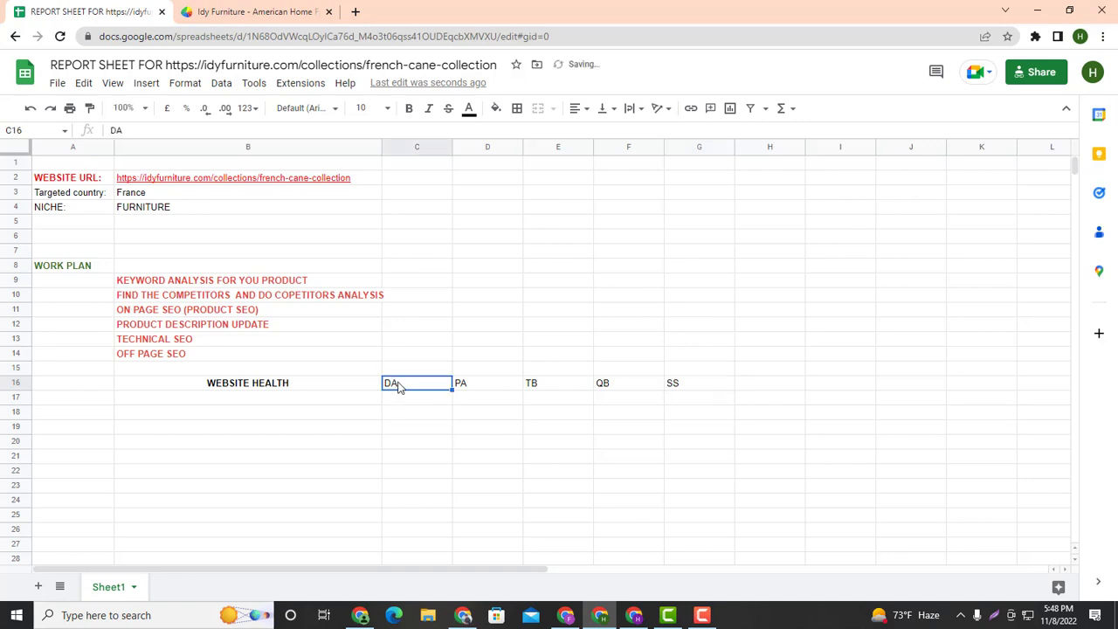
click(578, 108)
click(591, 137)
click(489, 382)
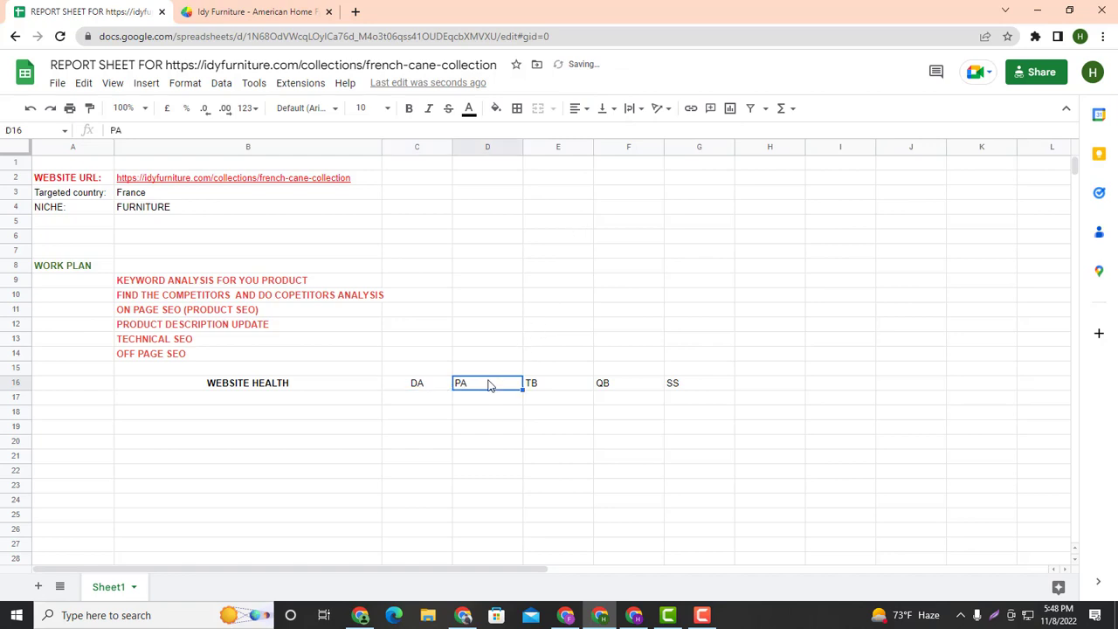
click(581, 108)
click(593, 132)
click(554, 389)
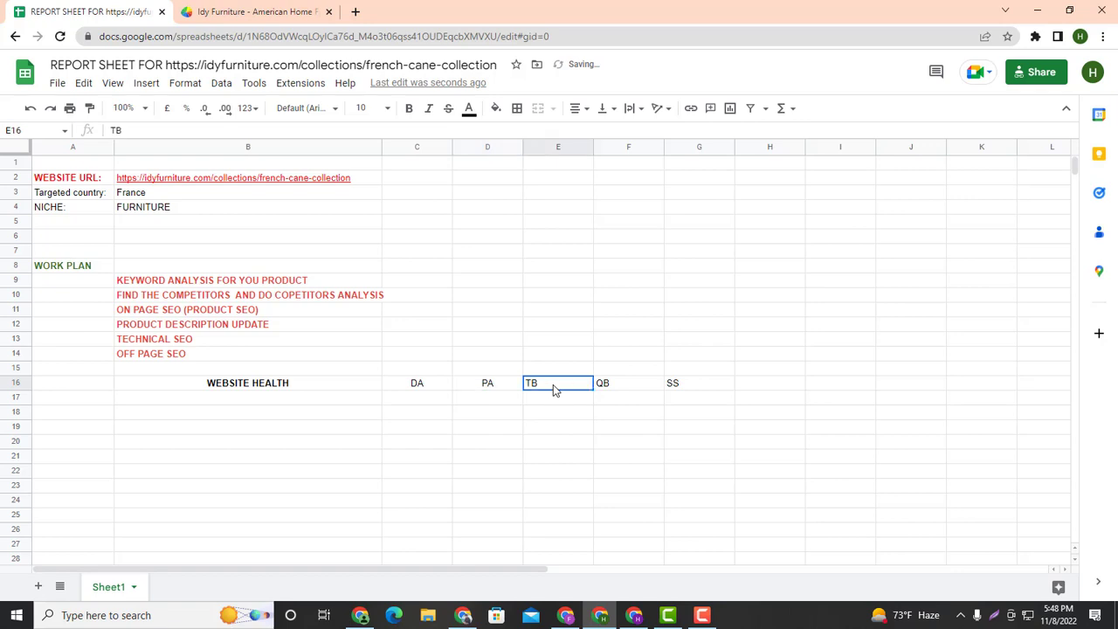
click(579, 108)
click(594, 133)
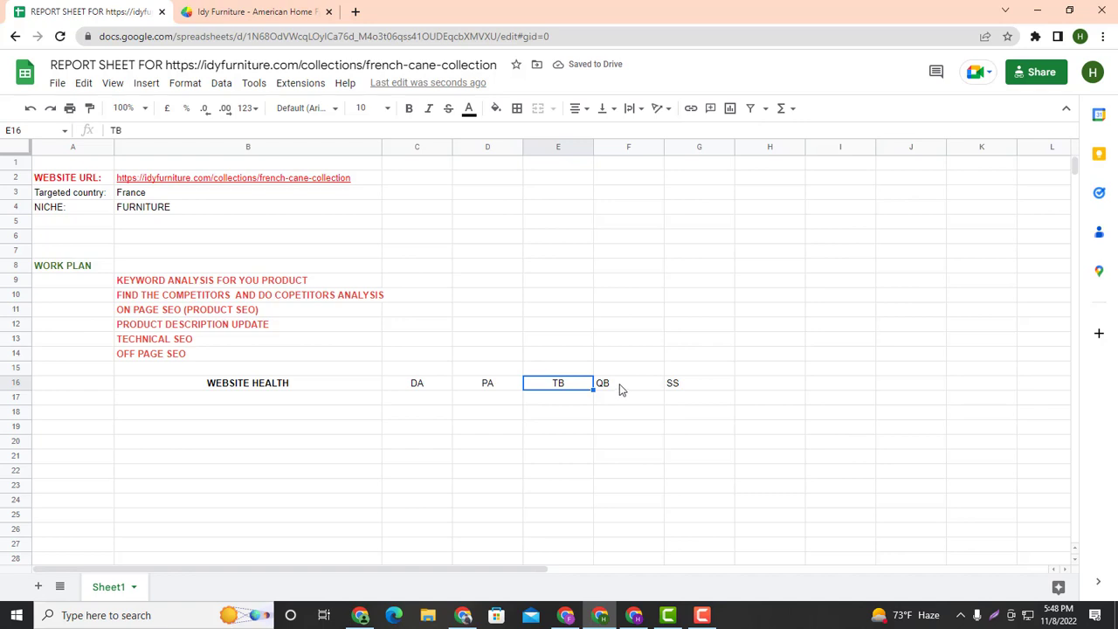
click(621, 387)
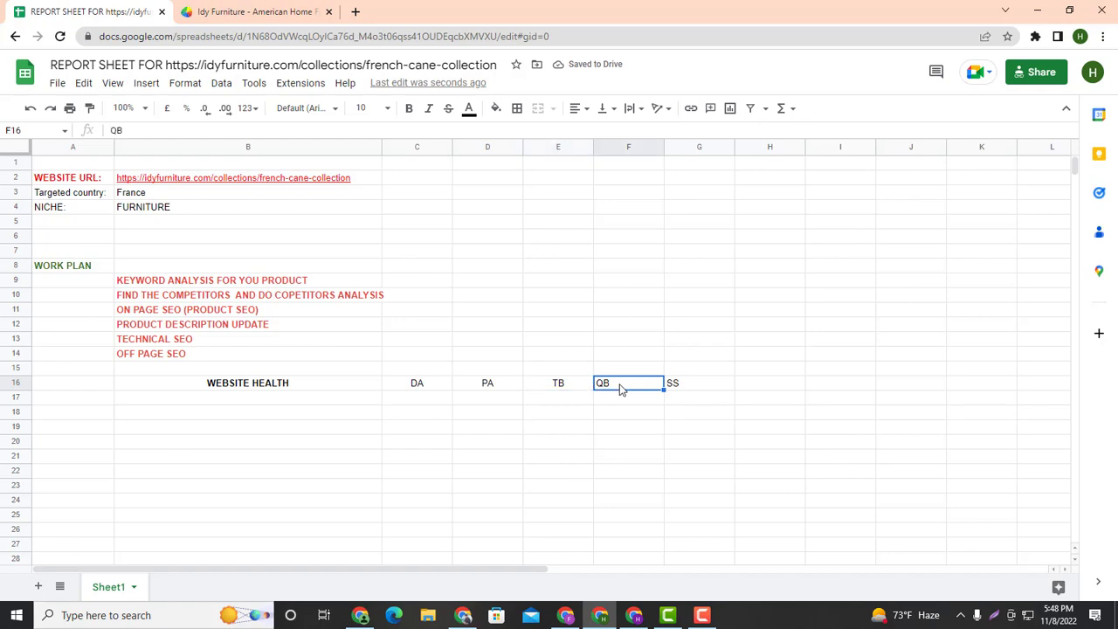
click(588, 108)
click(596, 140)
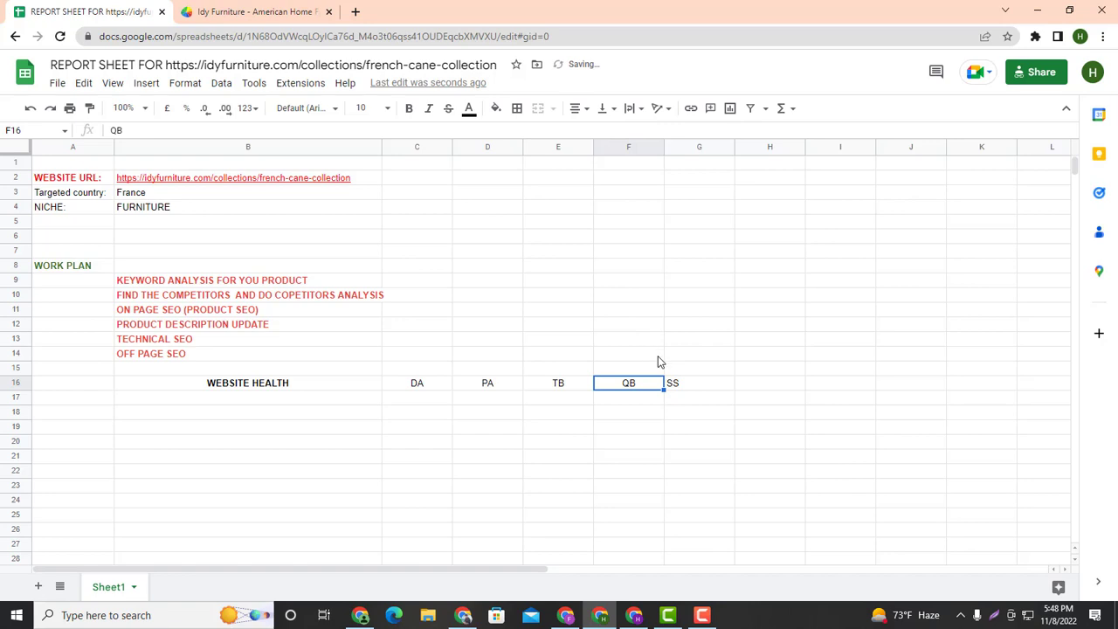
click(687, 387)
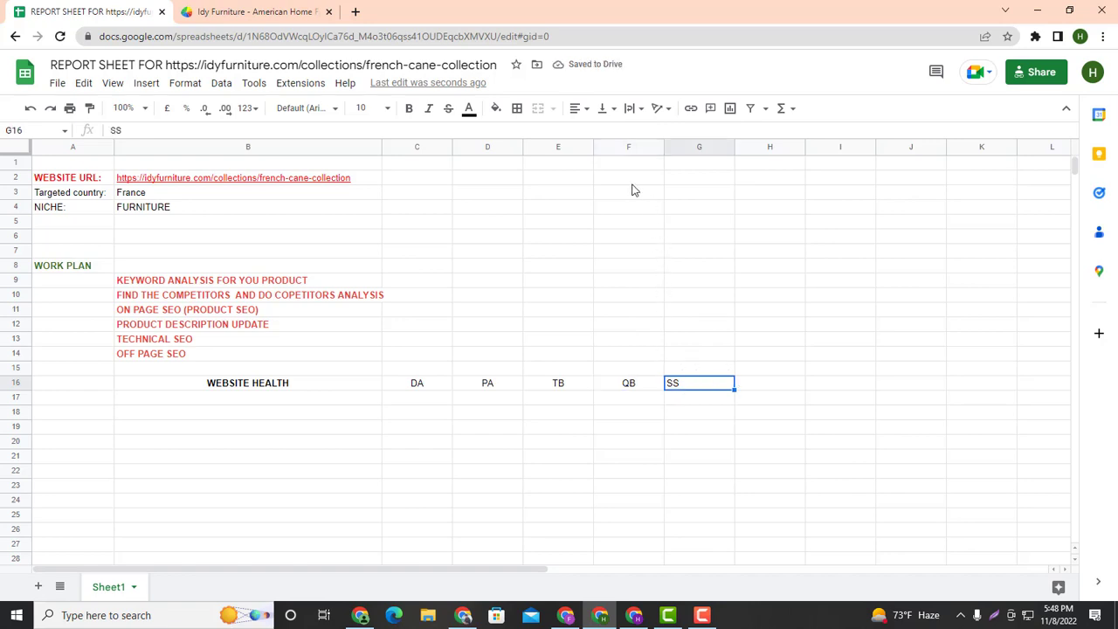
click(580, 108)
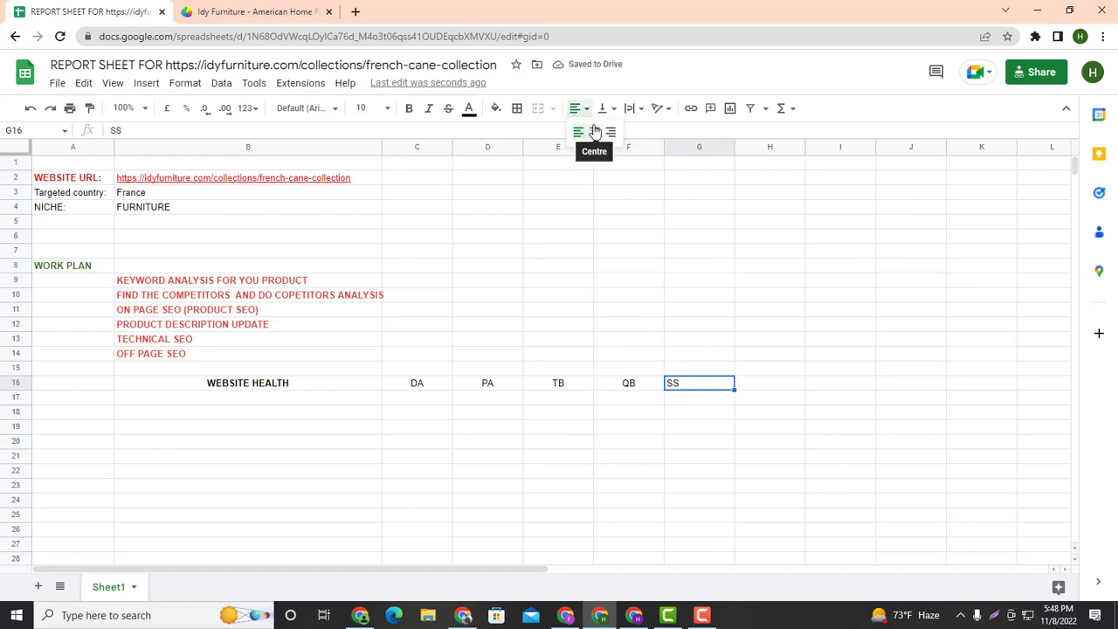
click(594, 131)
Make the metric headers in C16:G16 bold and colour their text dark green
shift+click(416, 384)
key(ctrl+b)
click(469, 108)
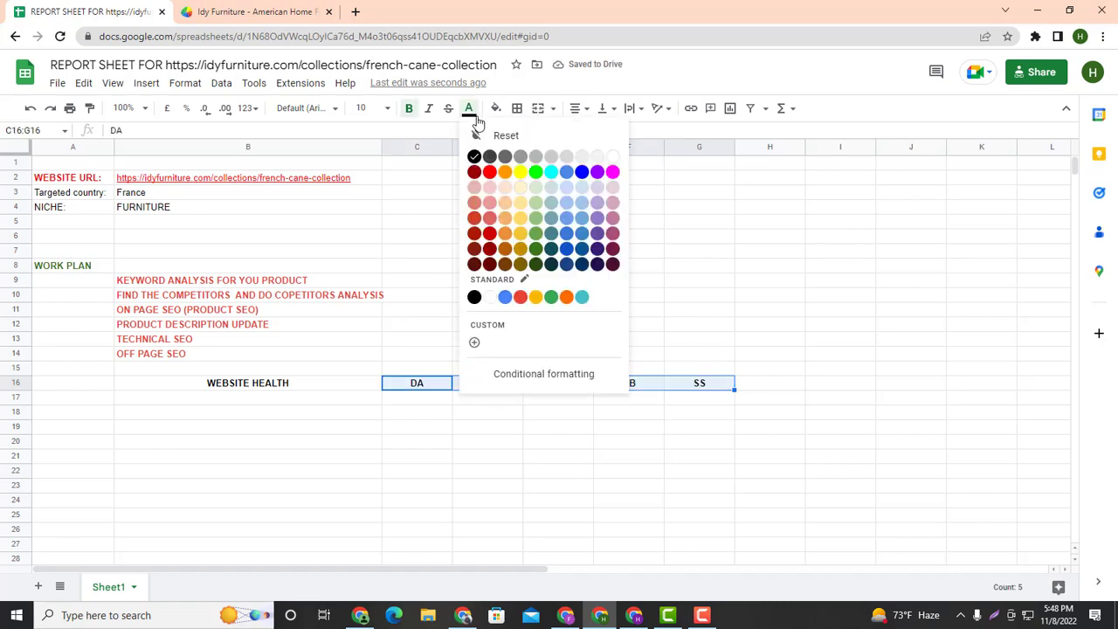
click(536, 249)
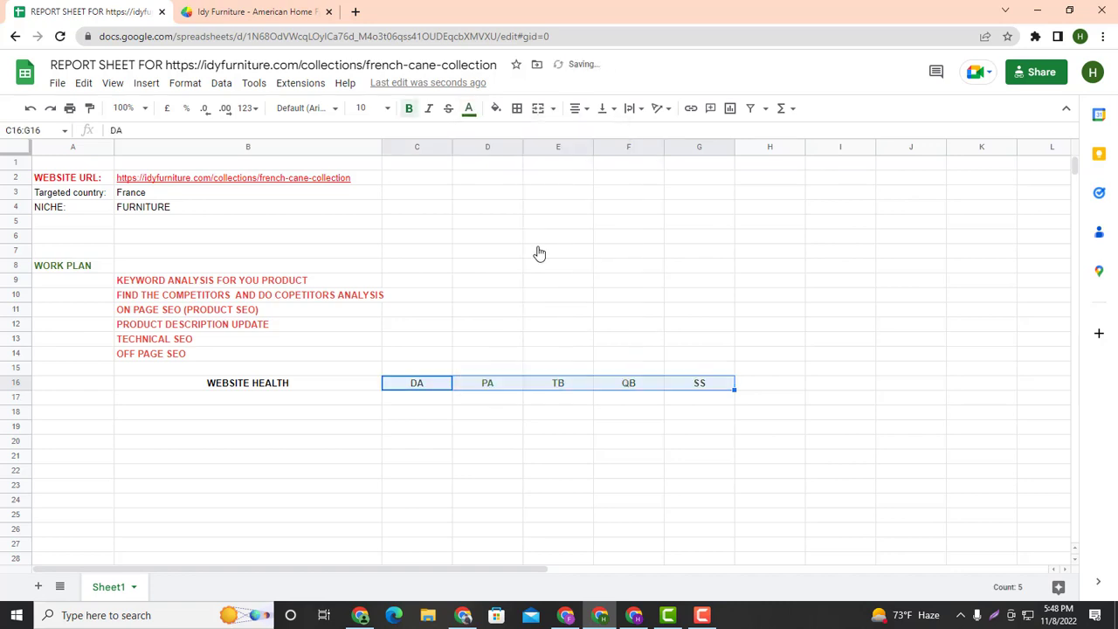
click(416, 442)
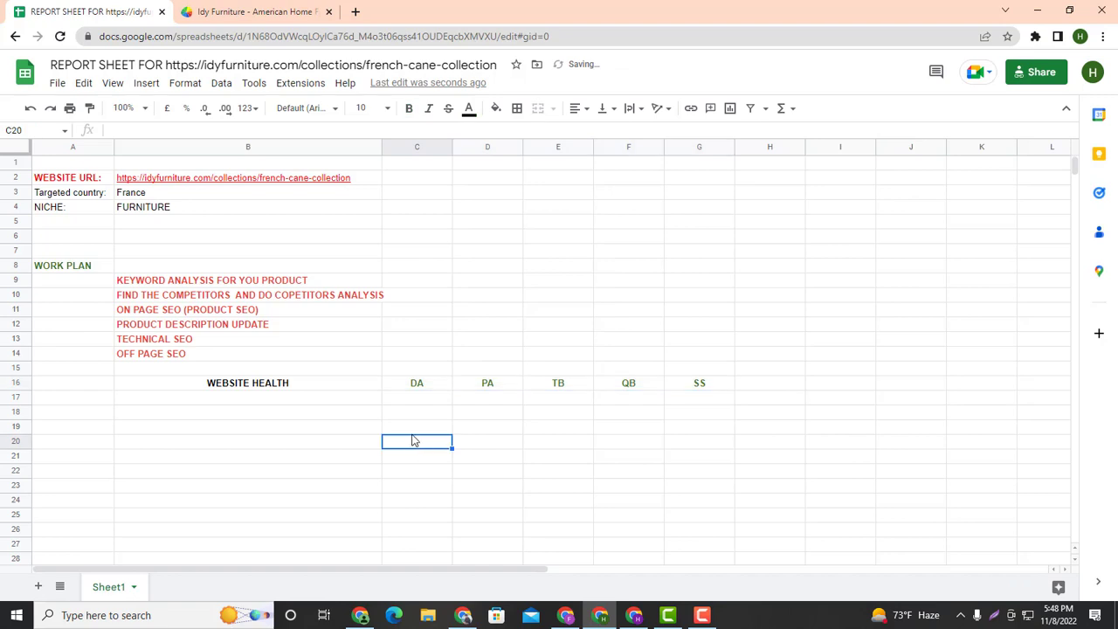
Copy the French cane collection link from the WEBSITE URL cell B2 into B17 under the WEBSITE HEALTH heading
double_click(276, 400)
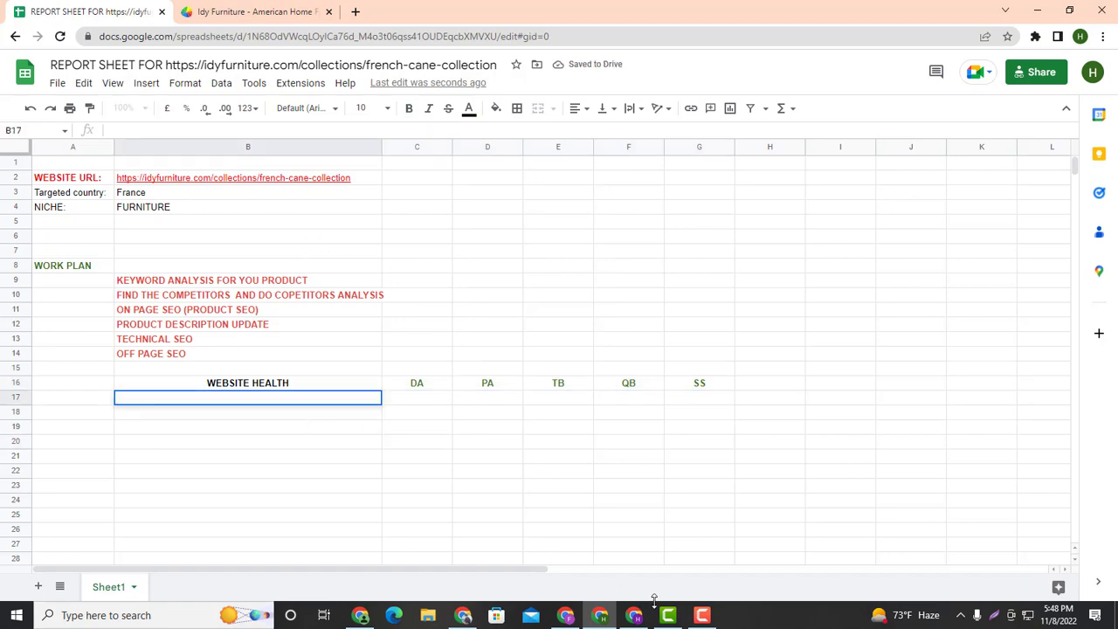
click(217, 177)
double_click(217, 176)
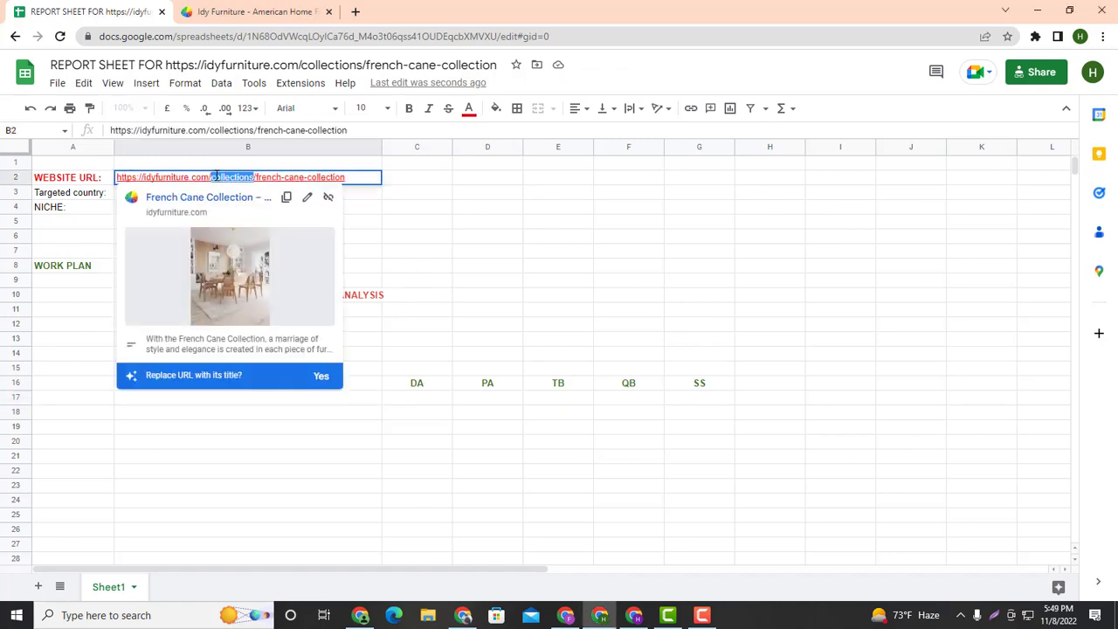
triple_click(217, 176)
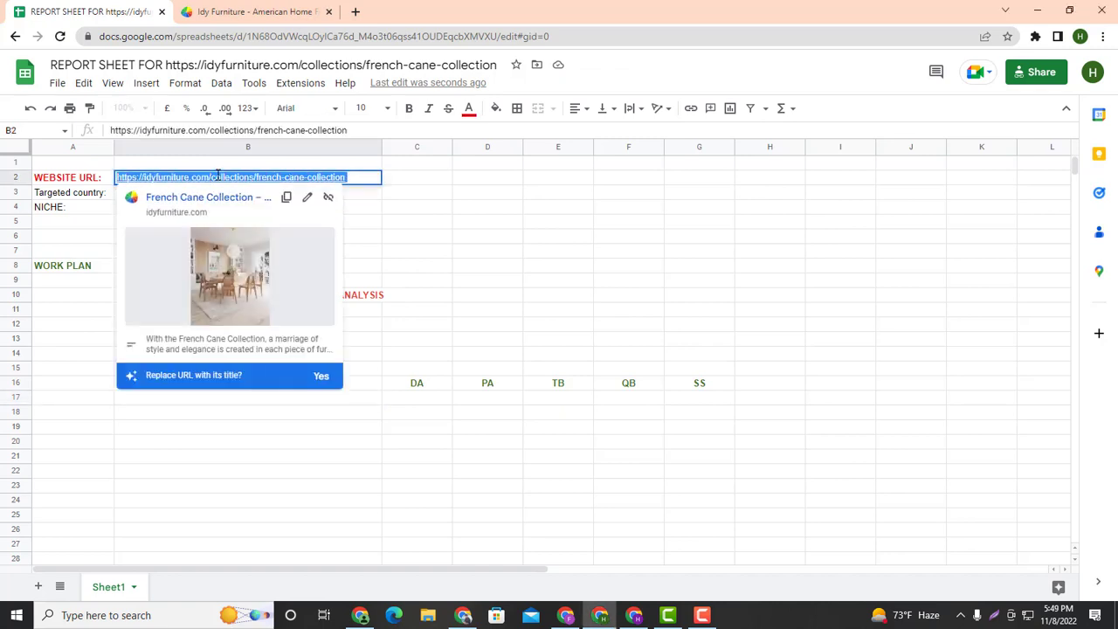
click(291, 199)
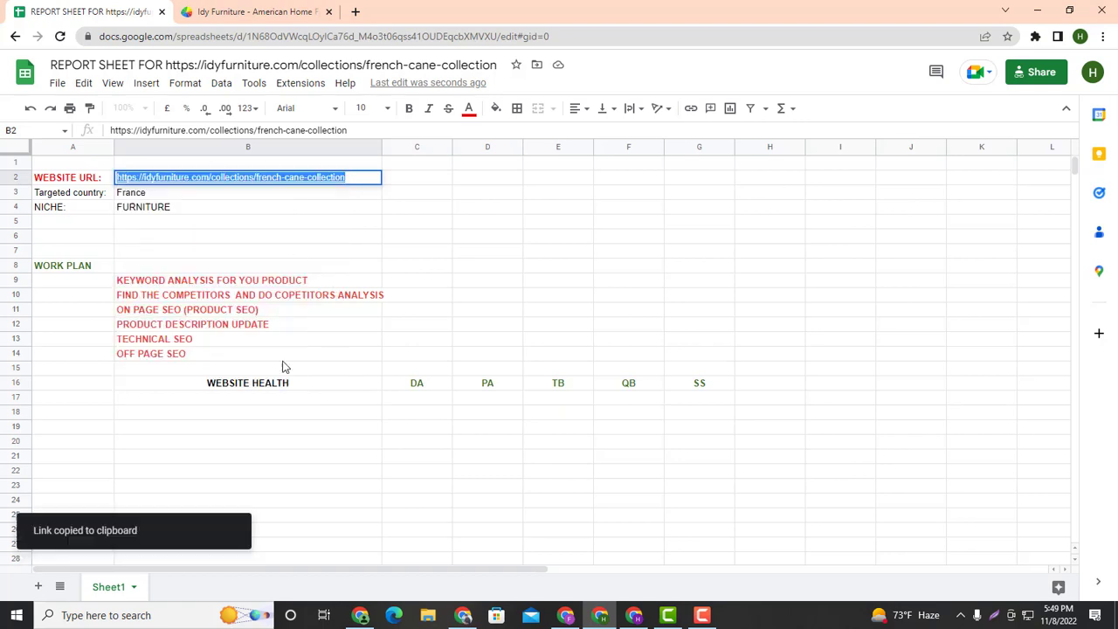
click(269, 403)
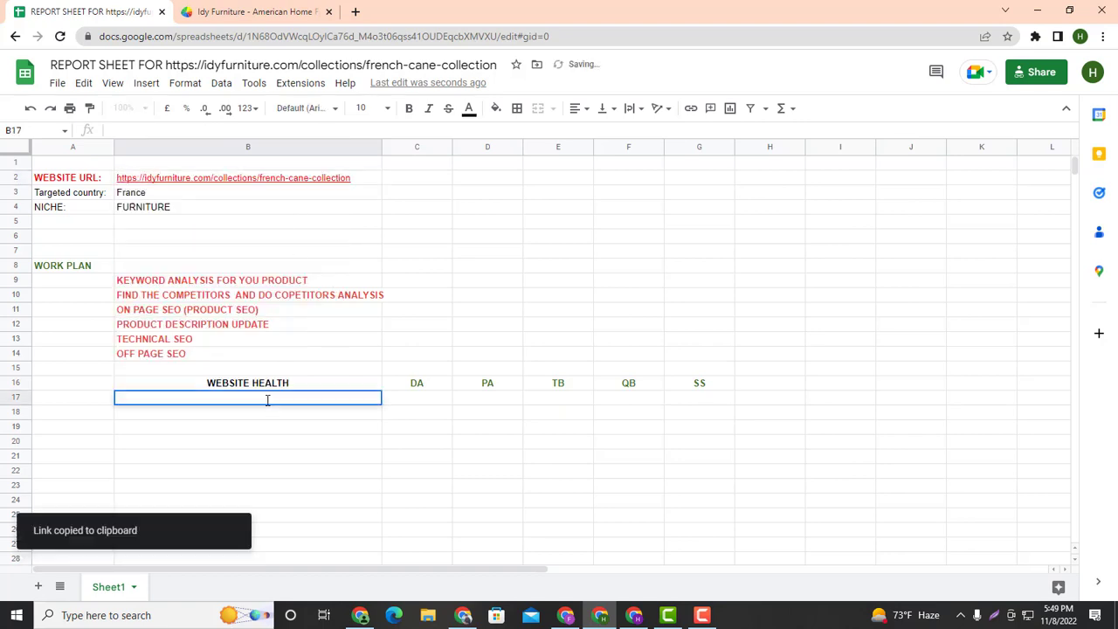
key(ctrl+v)
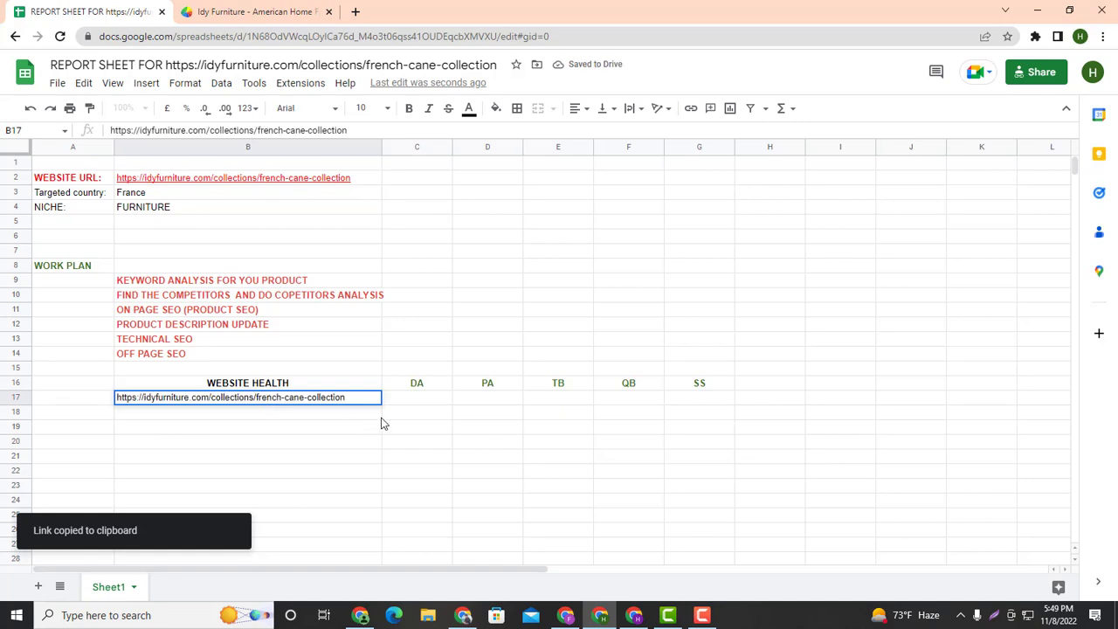
click(403, 399)
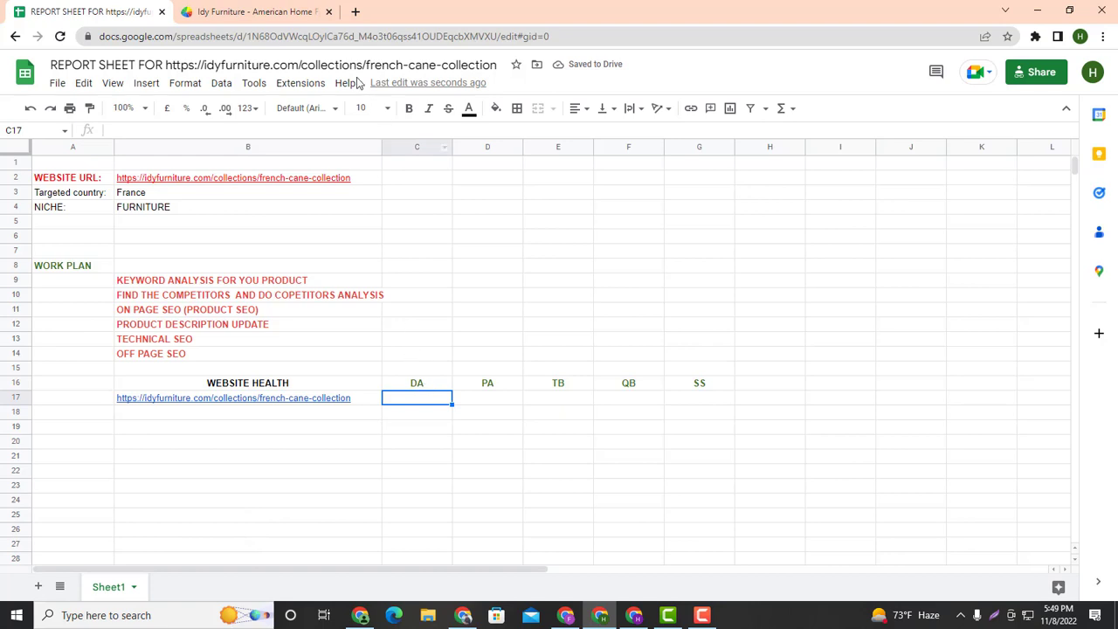
Search Google for "DA PA CHECKER MOZ" in a new browser tab and open the websiteseochecker.com DA PA Checker result
click(355, 12)
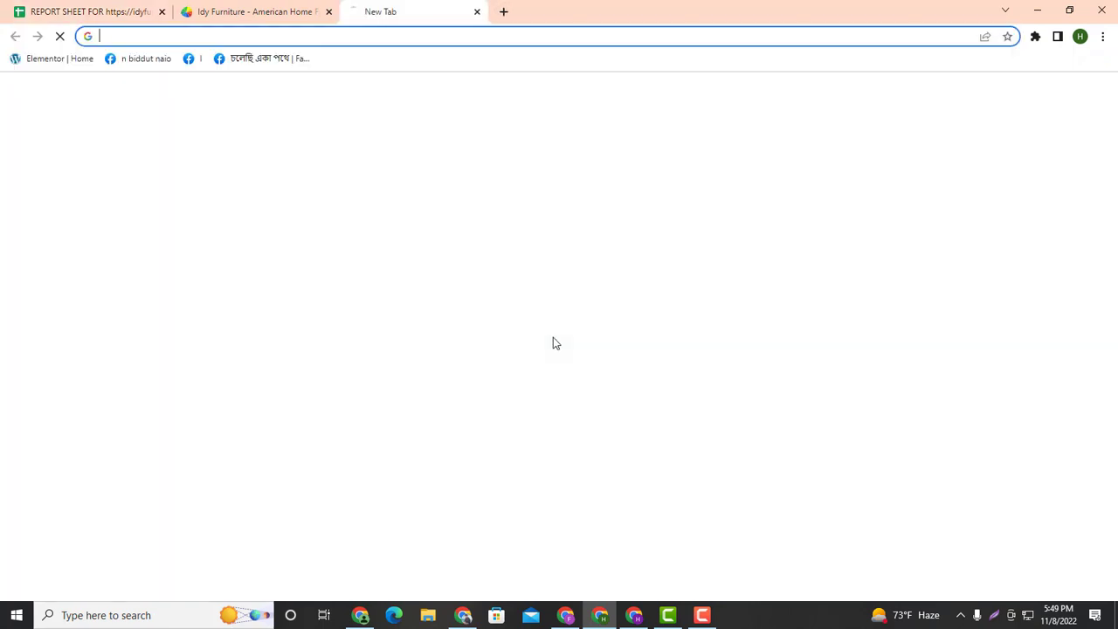
click(519, 293)
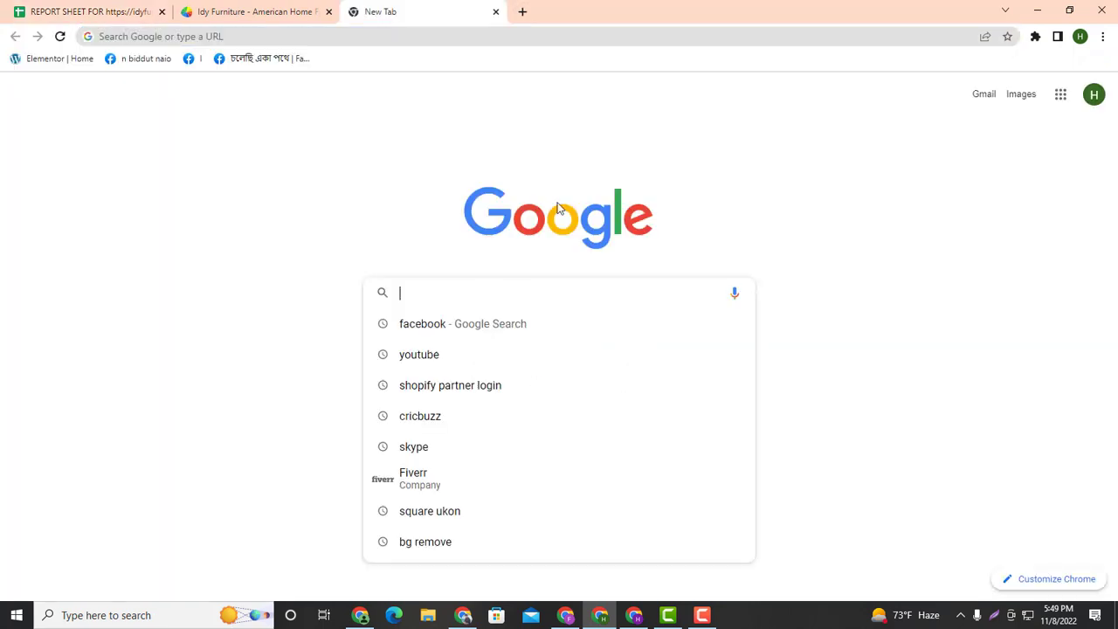
text(DA)
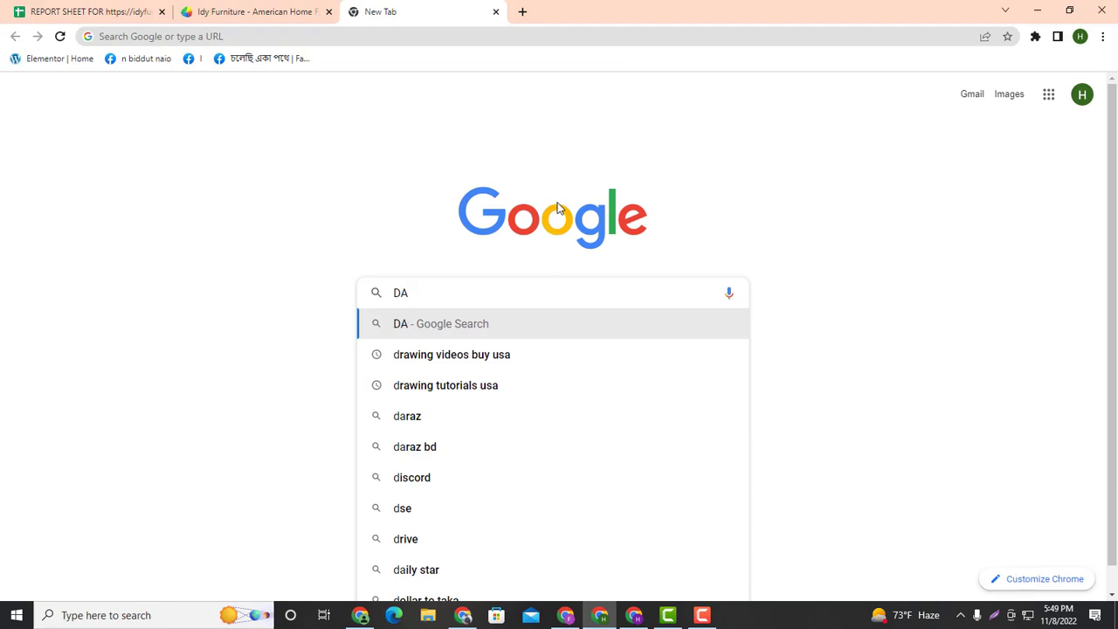
text( PA)
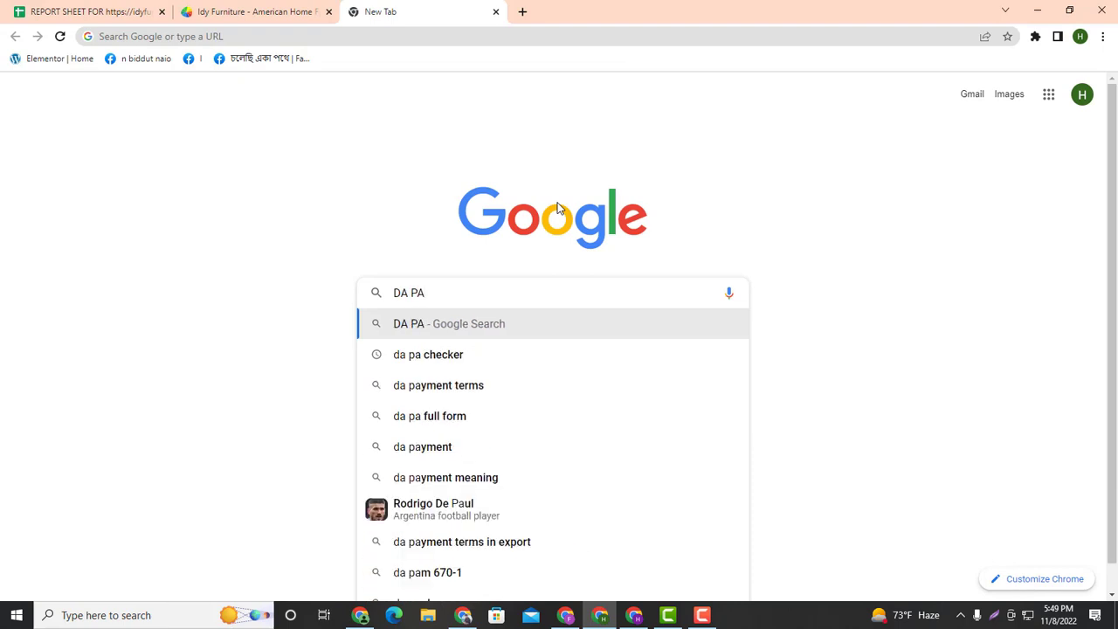
text( C)
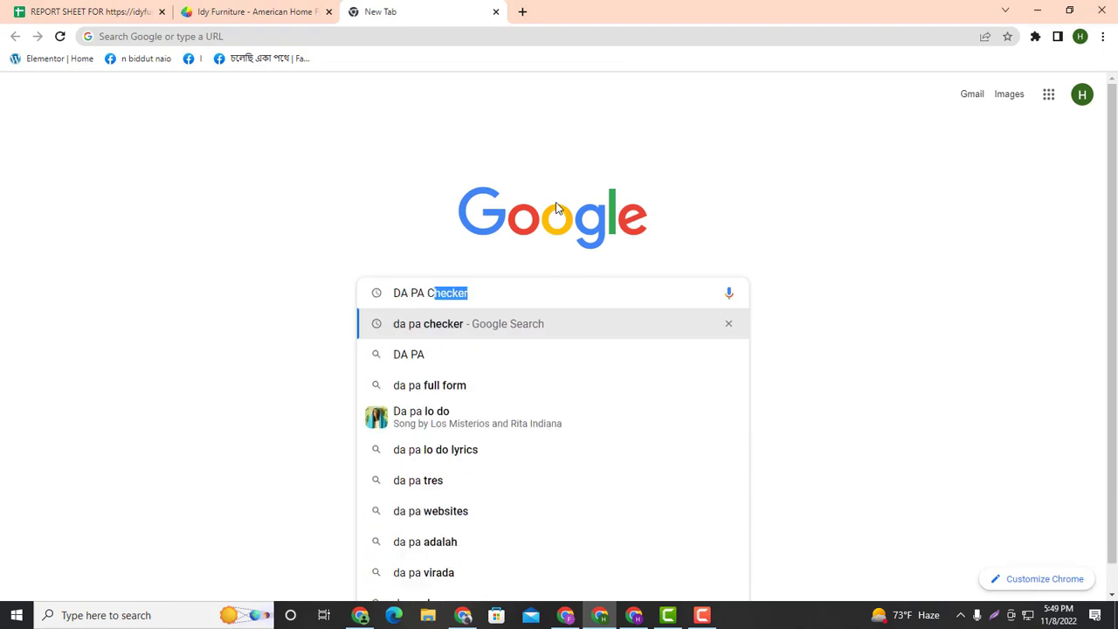
text(HECKER MOZ)
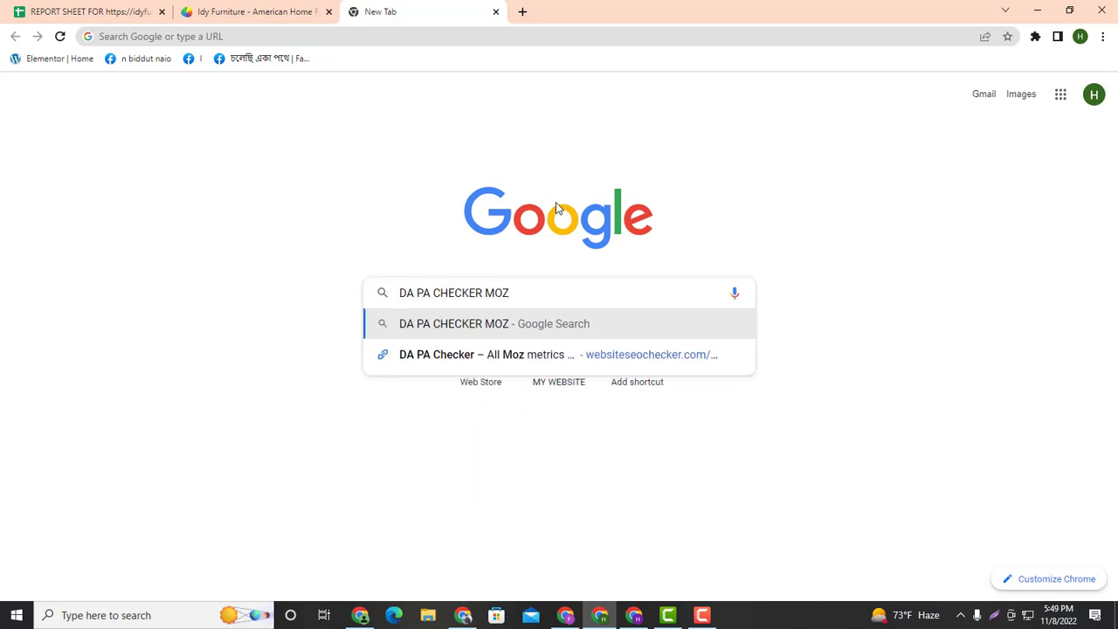
key(Return)
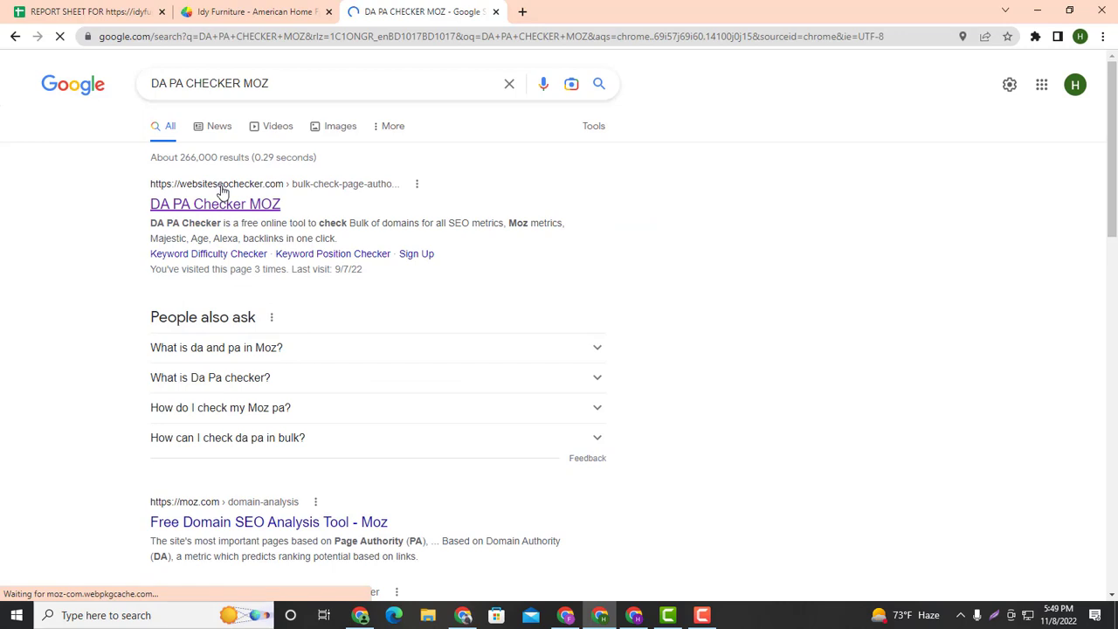
click(239, 206)
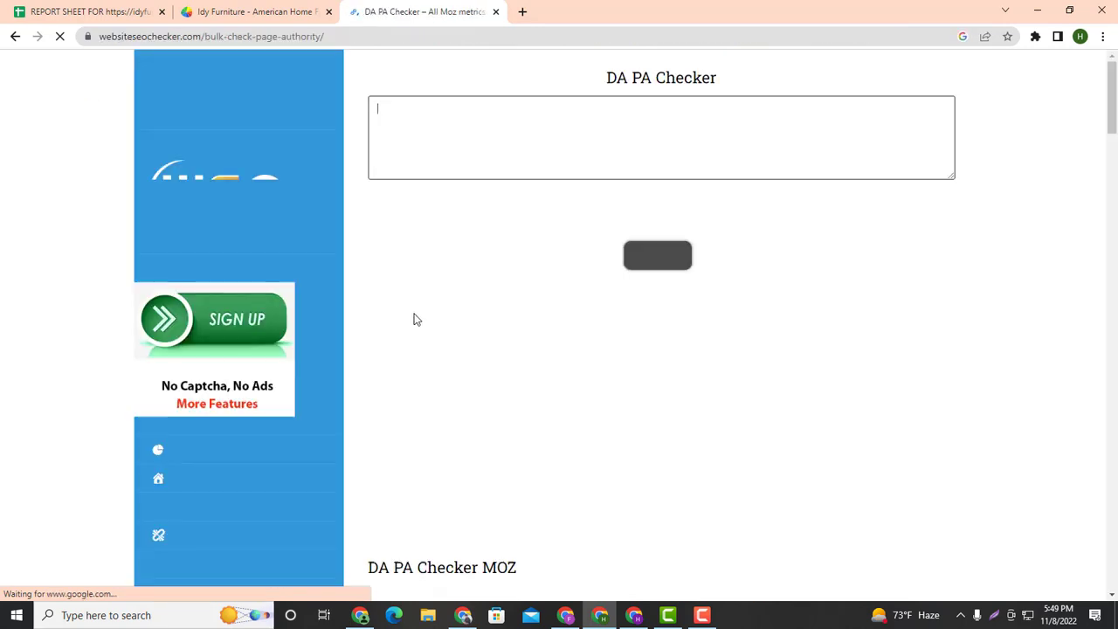
click(236, 11)
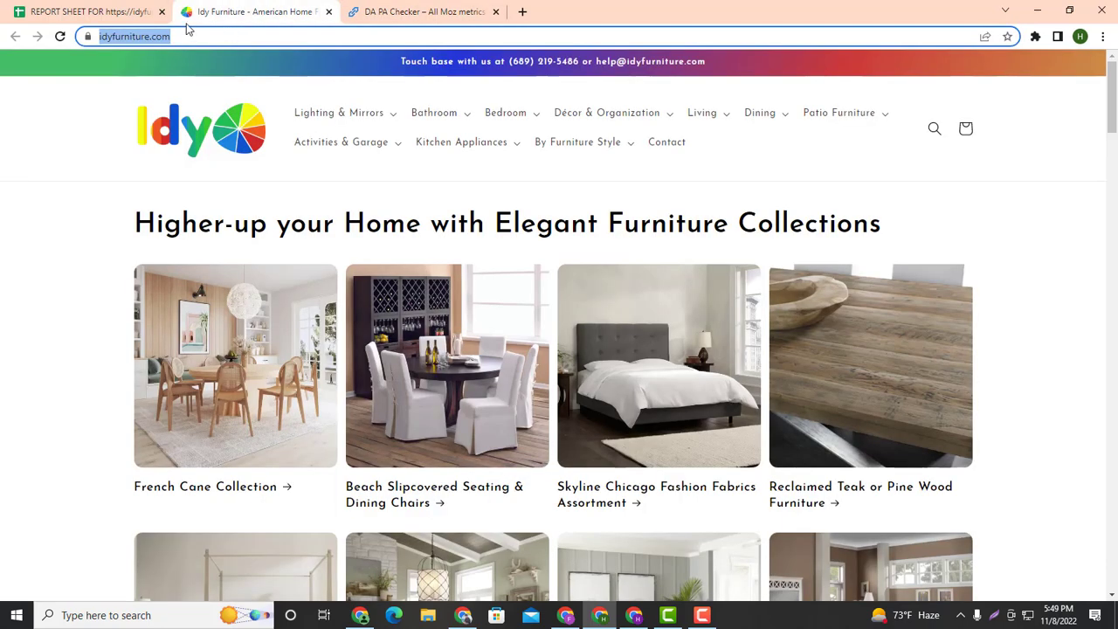
right_click(156, 45)
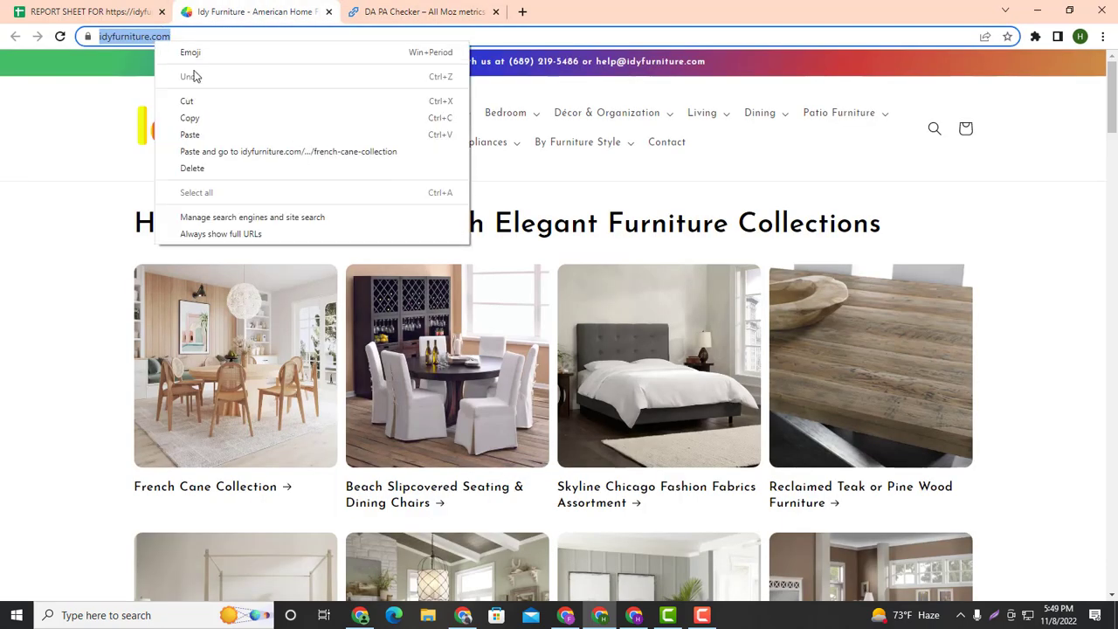
click(201, 118)
click(426, 12)
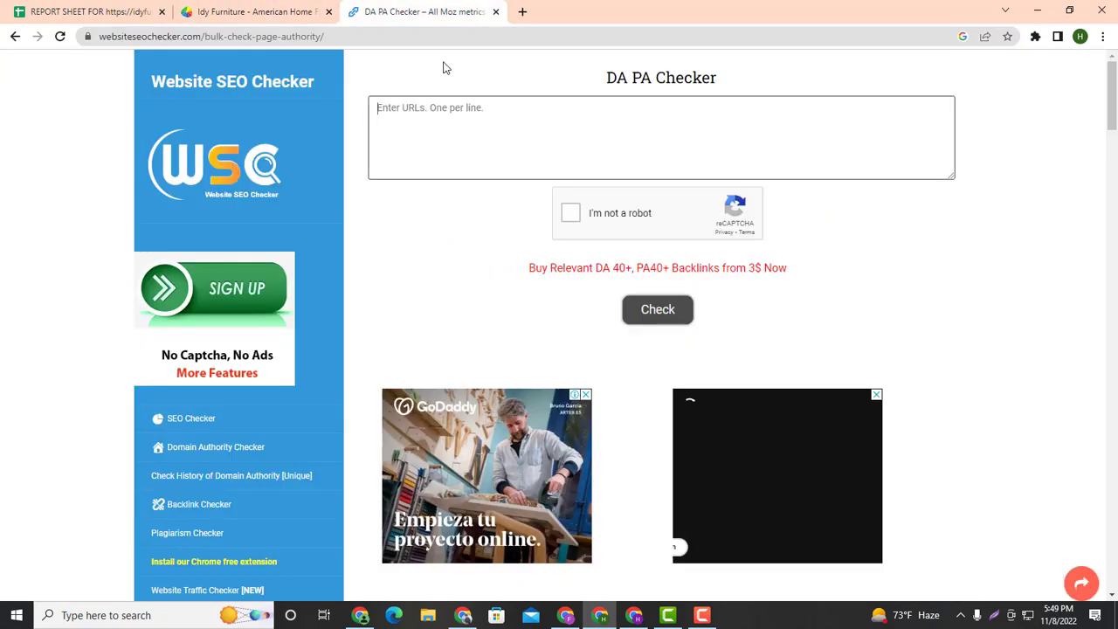
right_click(455, 131)
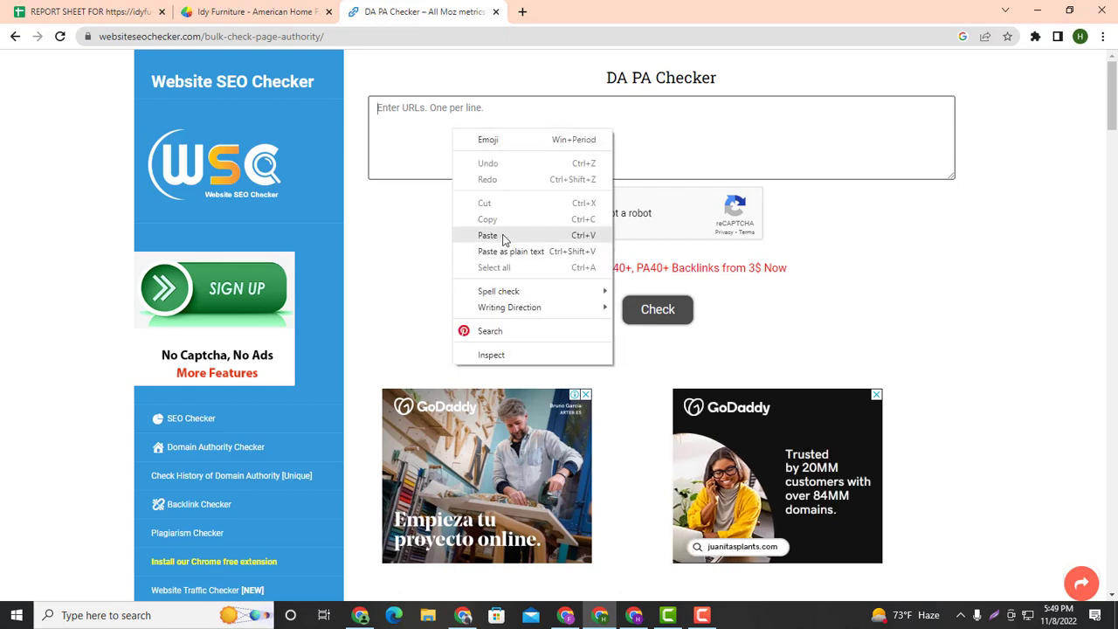
click(499, 236)
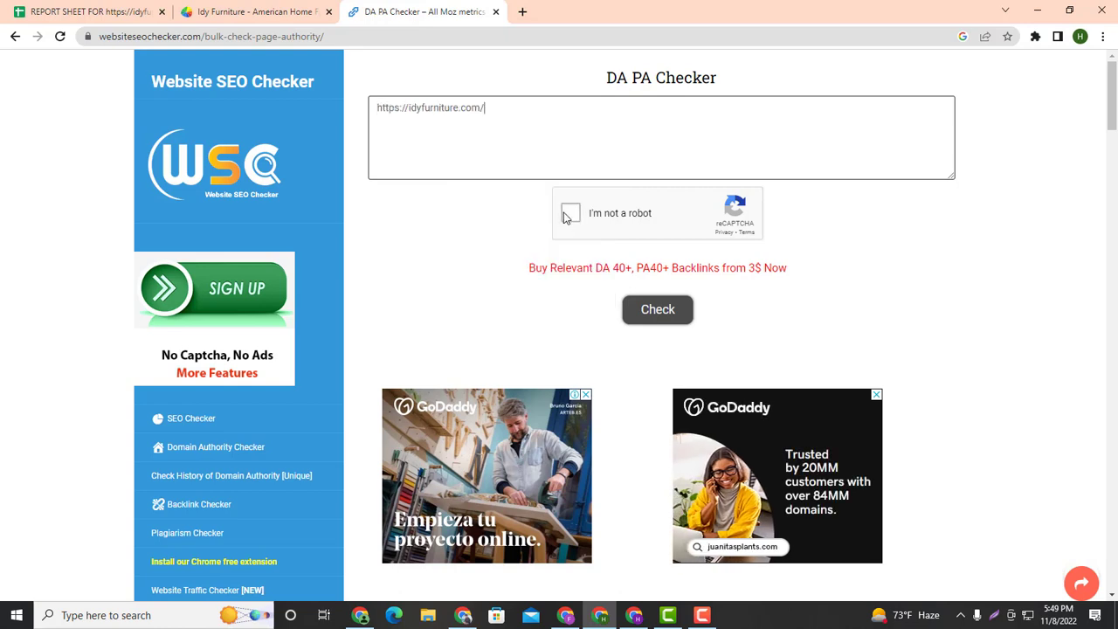
click(673, 319)
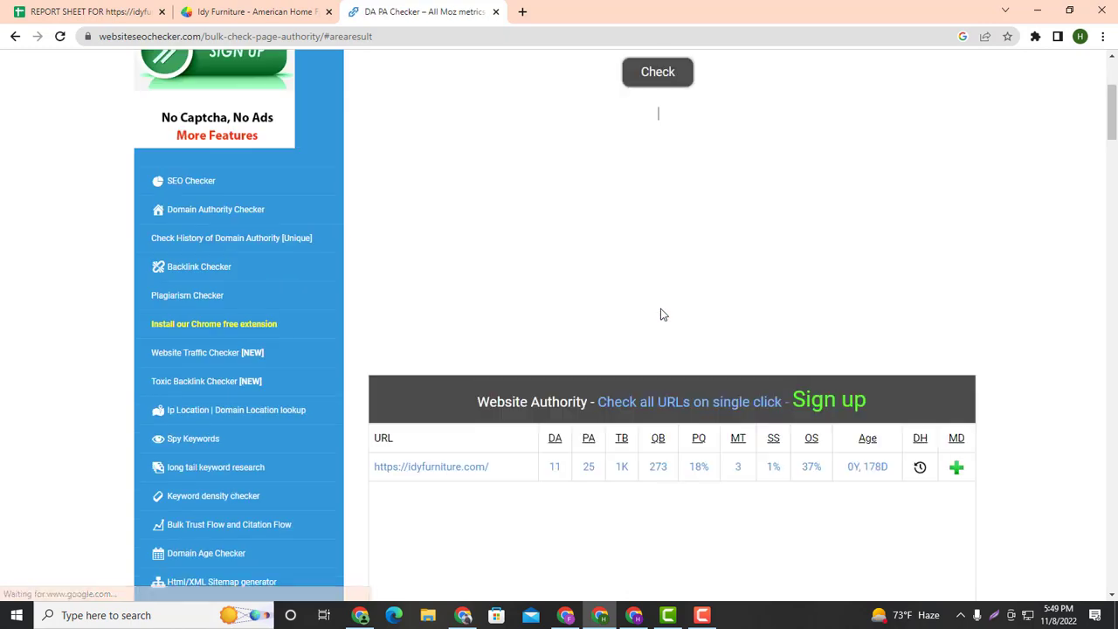
scroll(574, 352, down, 2)
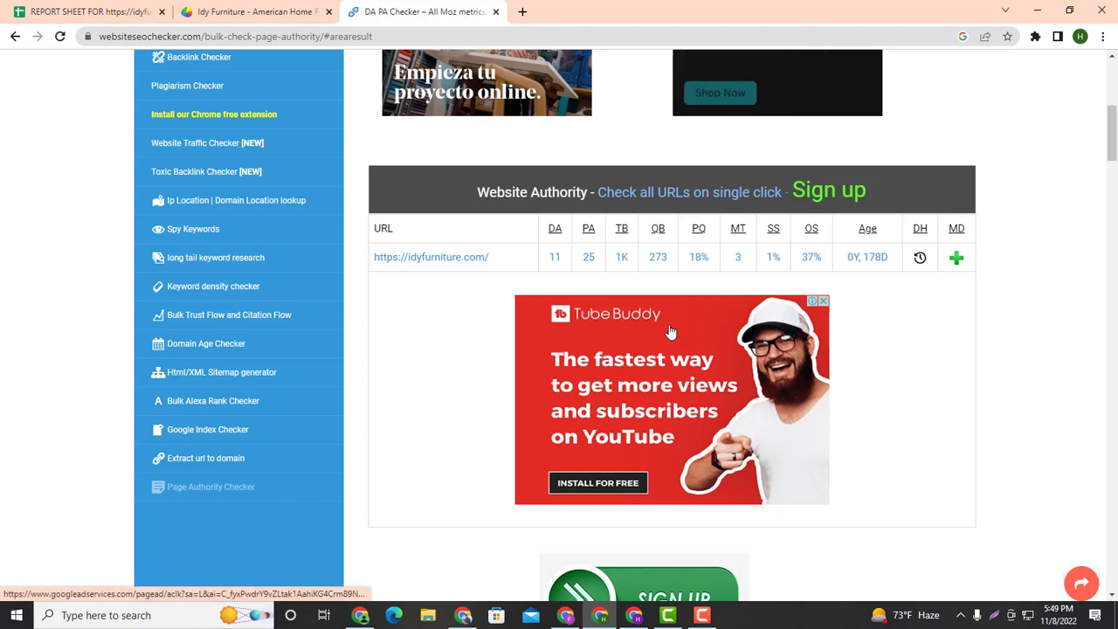
Underline the DA, PA, TB and QB values in red on a screen capture of the results table, and discard the capture
click(992, 614)
mouse_move(329, 115)
mouse_down()
mouse_move(886, 325)
mouse_move(1003, 392)
mouse_up()
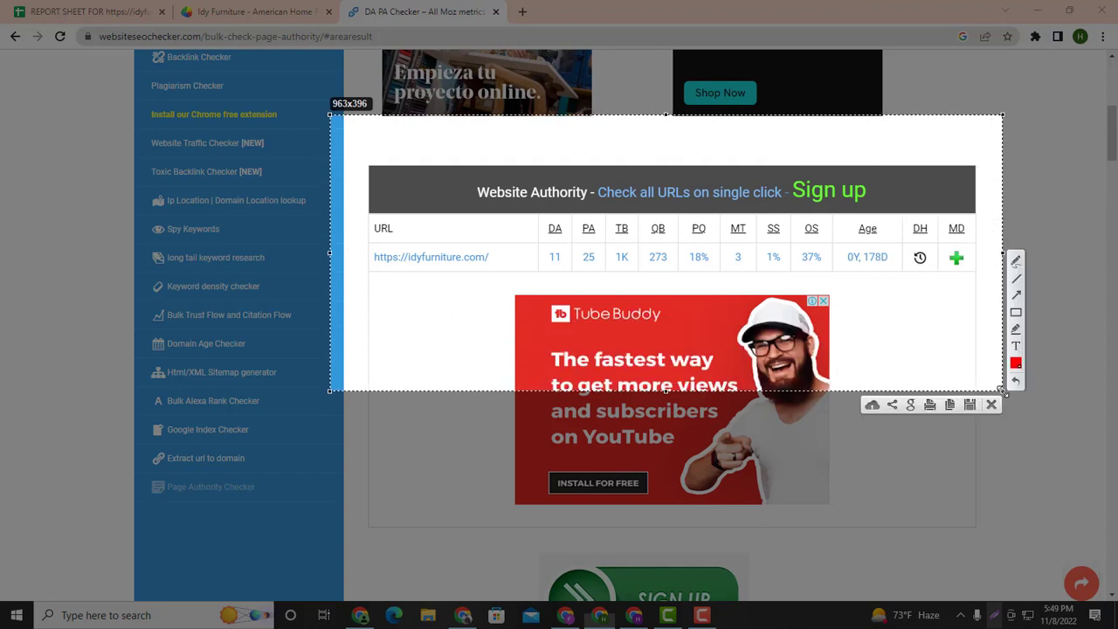
click(1016, 261)
mouse_move(536, 276)
mouse_down()
mouse_move(646, 258)
mouse_move(660, 277)
mouse_move(681, 270)
mouse_up()
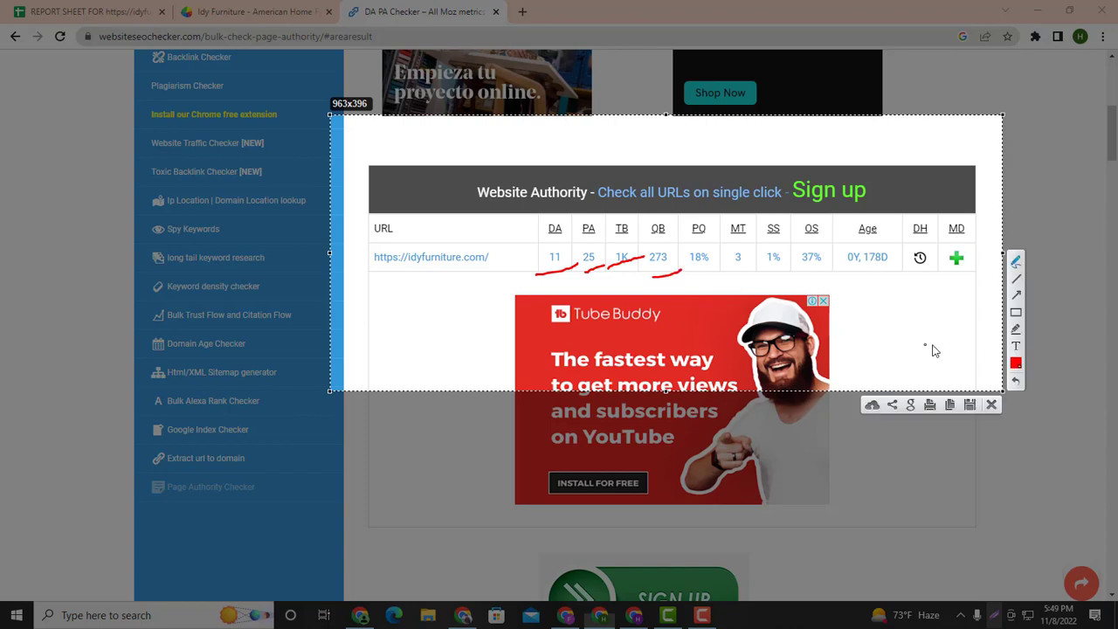
click(992, 405)
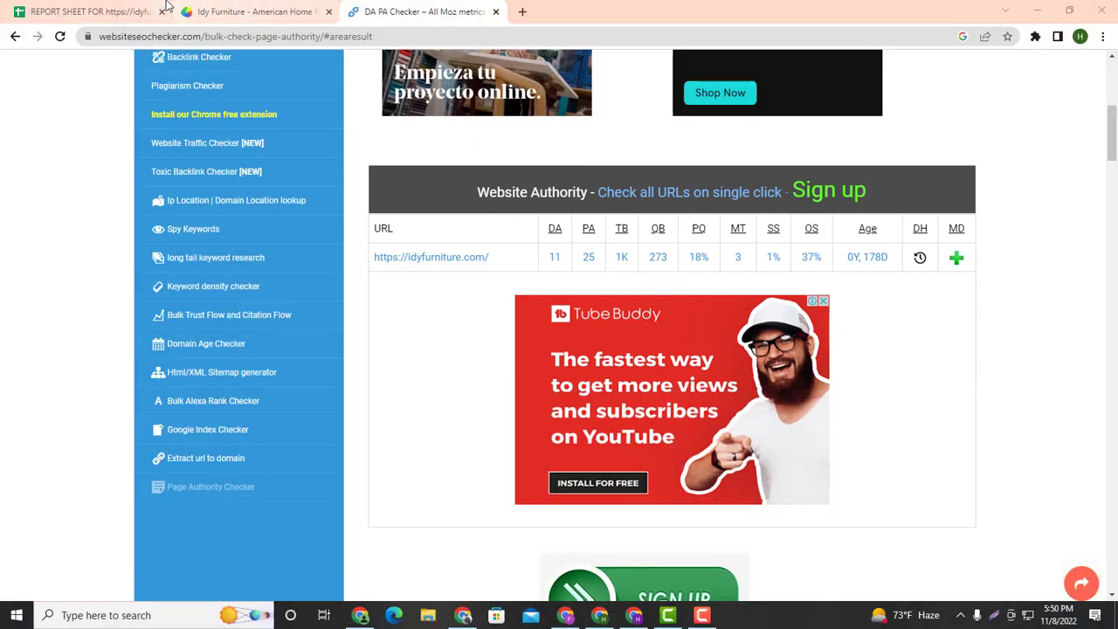
Return to the report sheet and enter 11, 25 and 1K in C17 to E17 under DA, PA and TB
click(90, 8)
text(11)
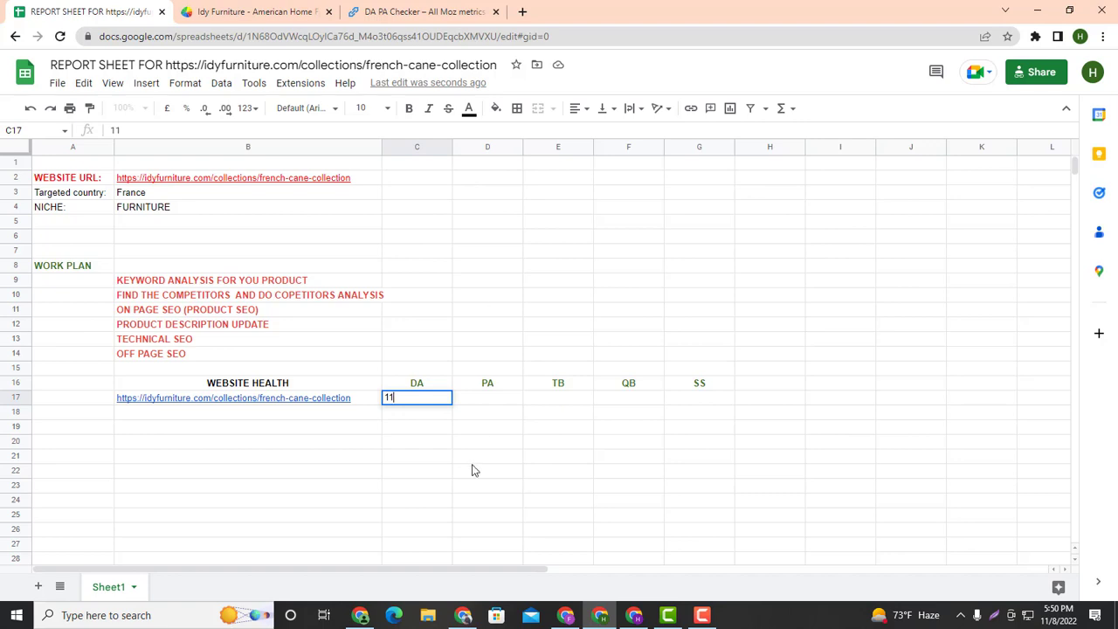
double_click(498, 398)
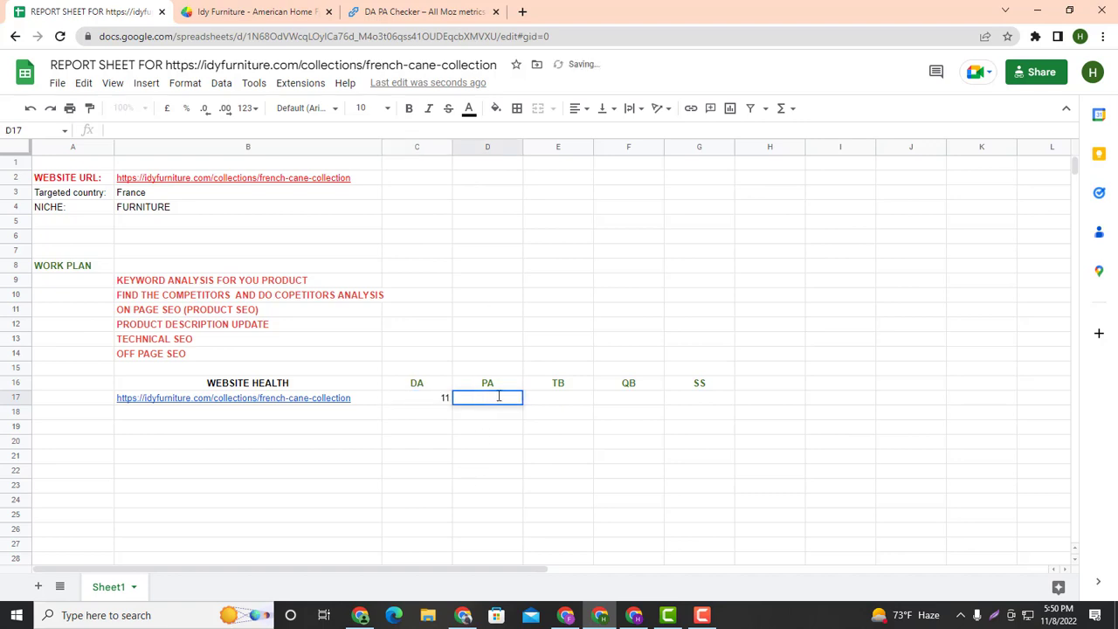
text(25)
double_click(552, 399)
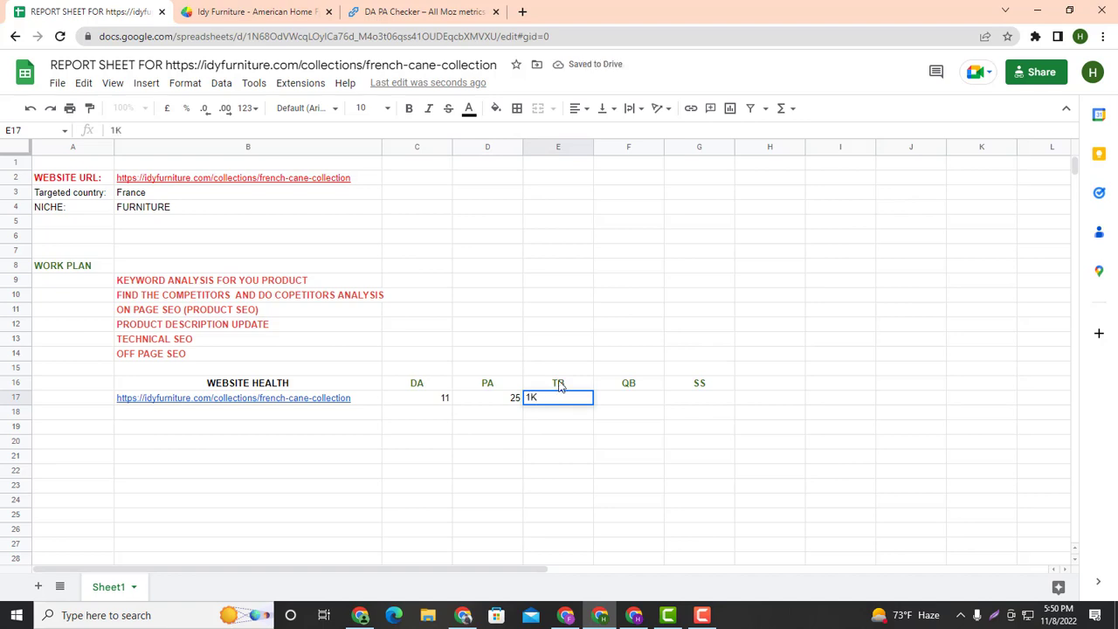
Recheck the DA PA Checker results and enter 273 under QB in F17 and 1% under SS in G17 of the report sheet
click(425, 11)
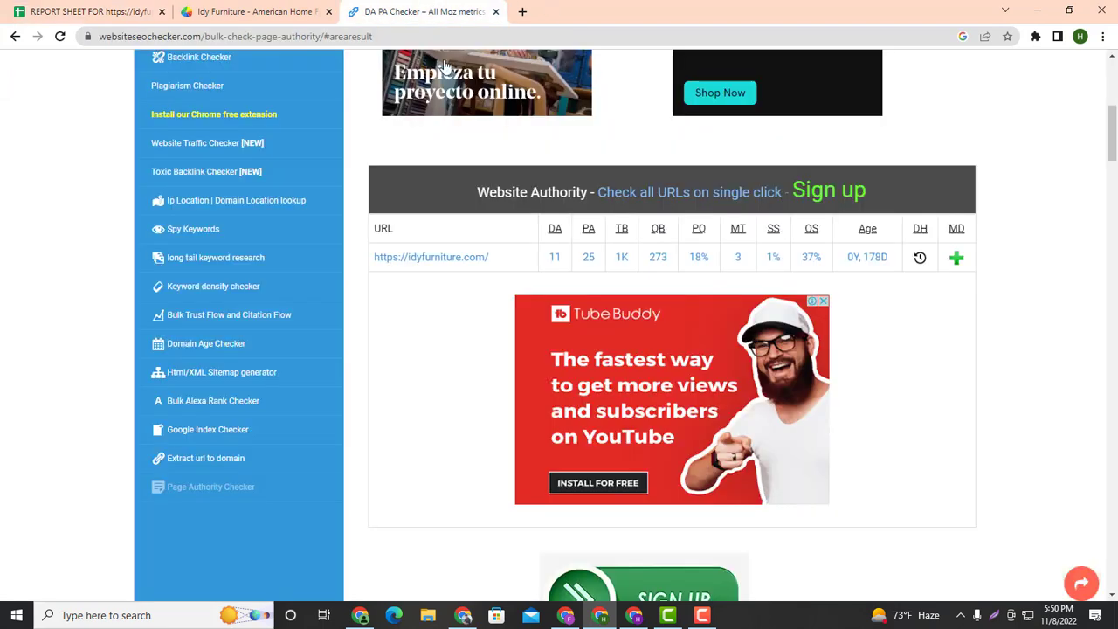
click(75, 11)
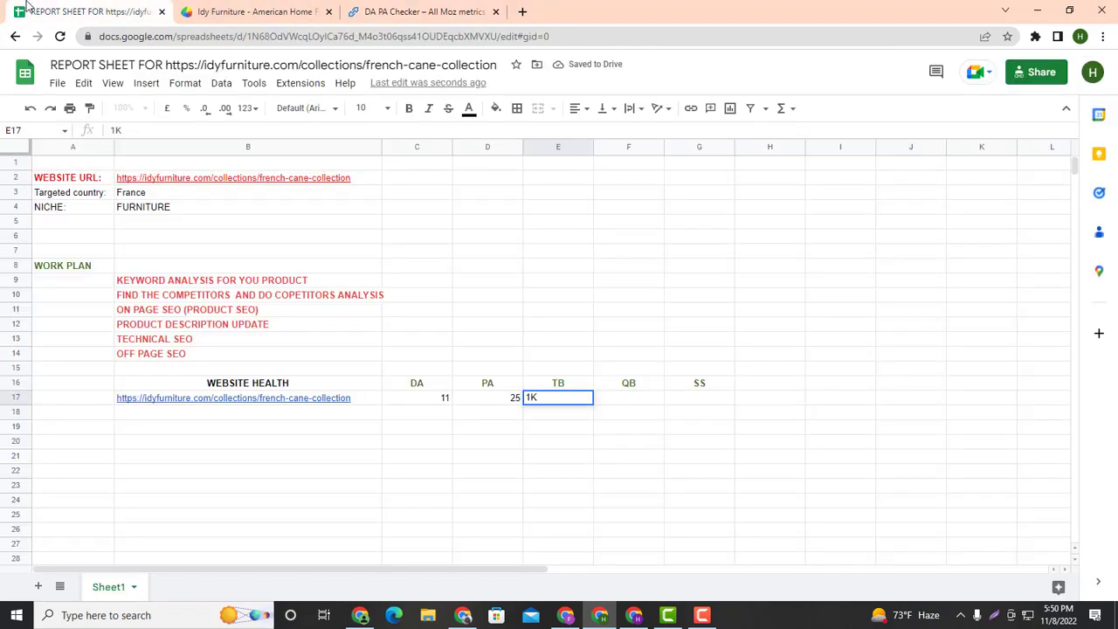
double_click(621, 398)
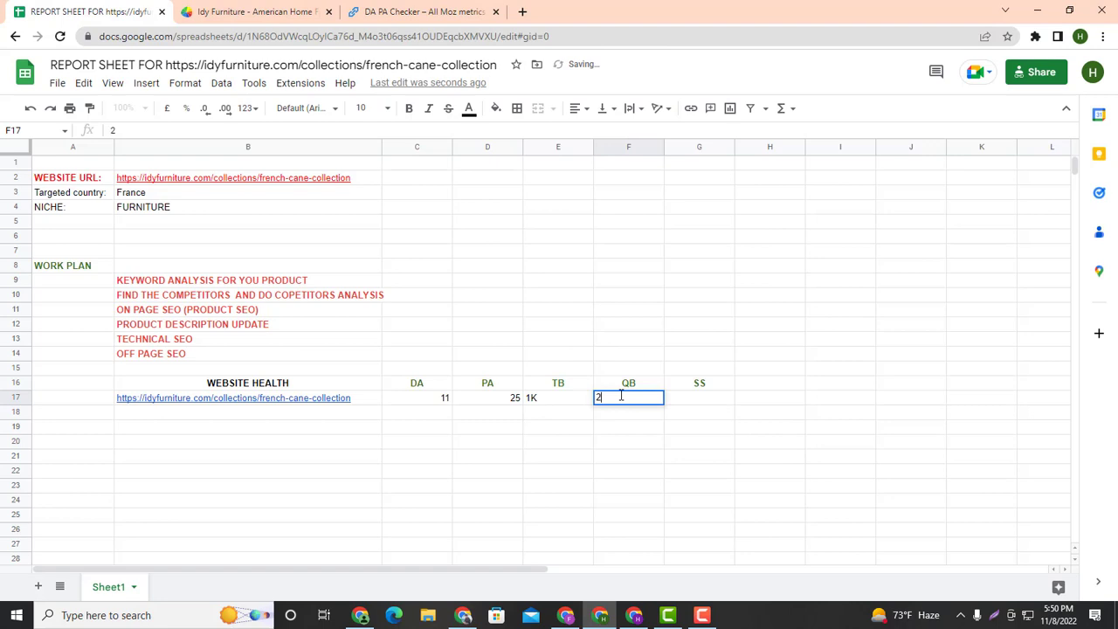
text(273)
double_click(685, 400)
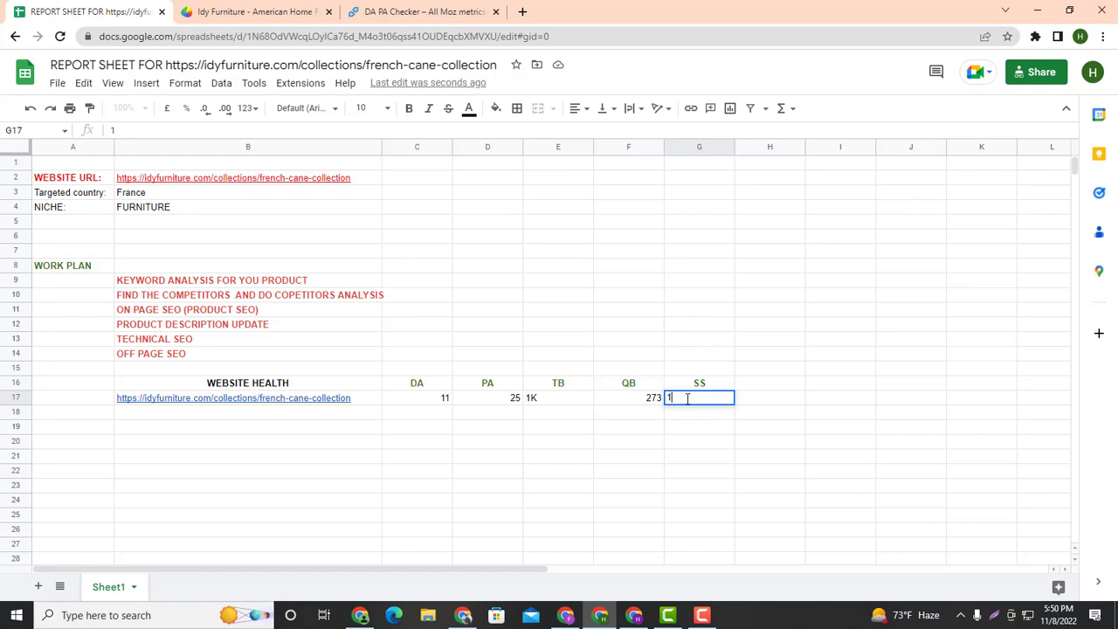
text(%)
click(479, 444)
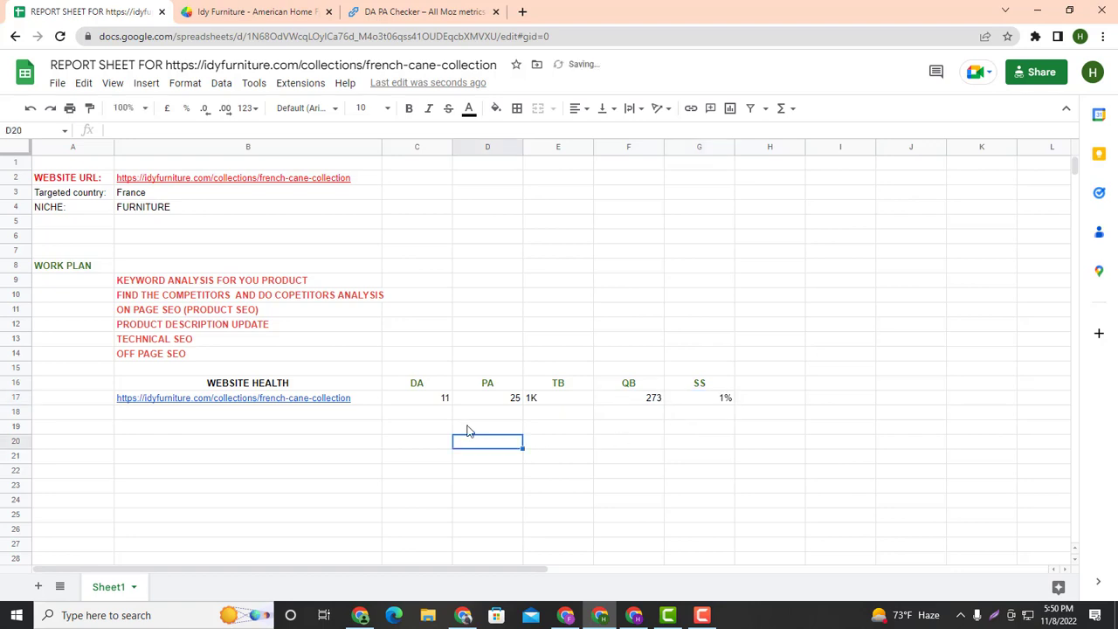
Centre the metric values in C17:G17 horizontally and make them bold
drag(428, 402, 716, 404)
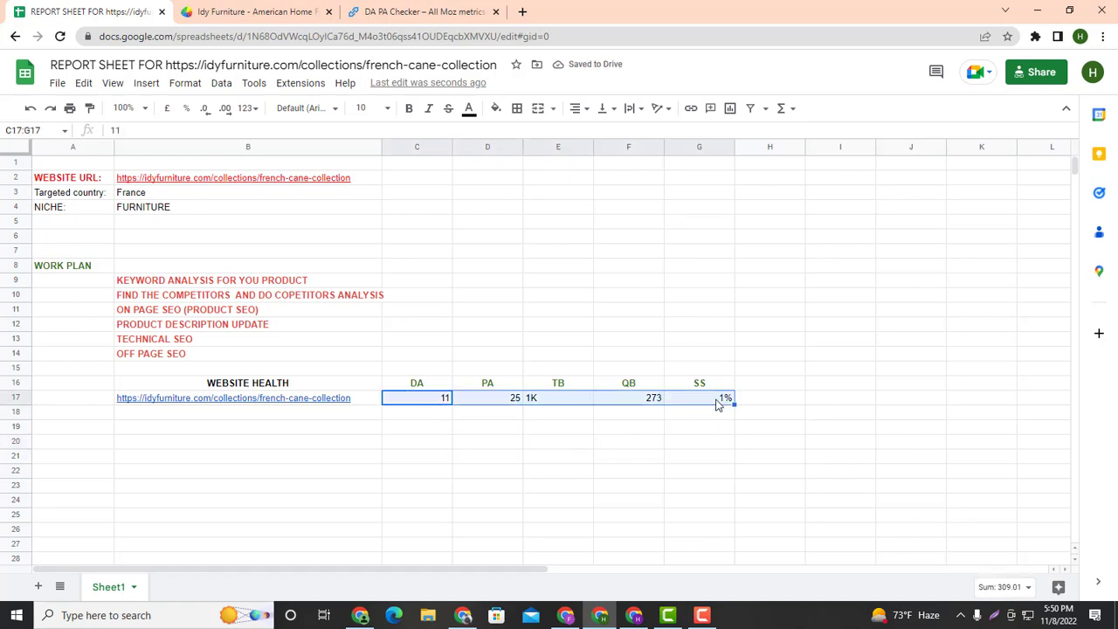
click(577, 108)
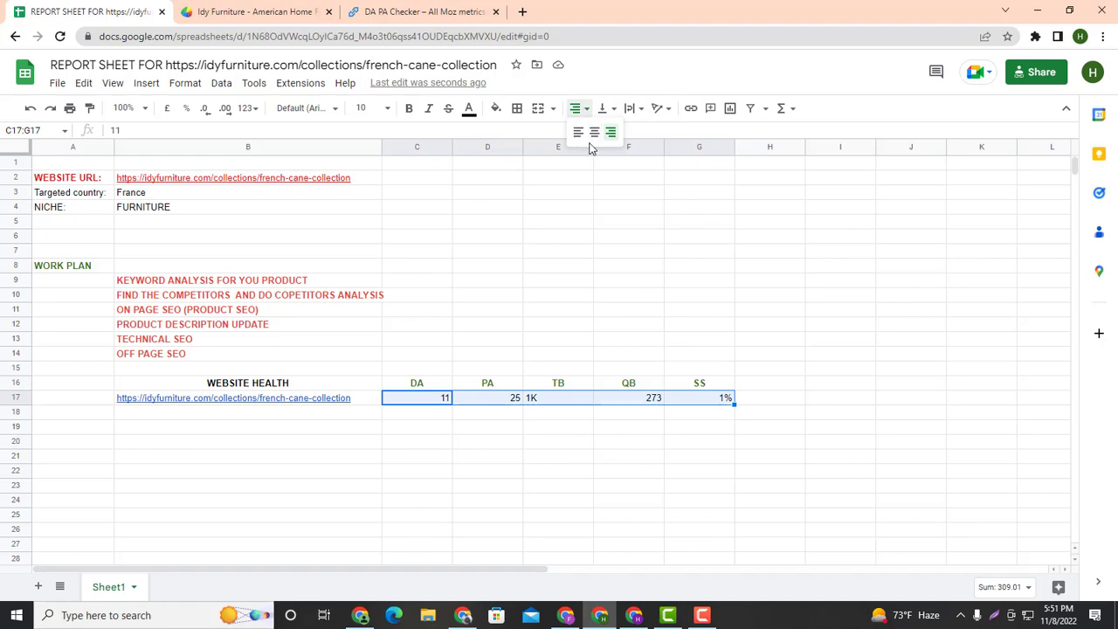
click(595, 142)
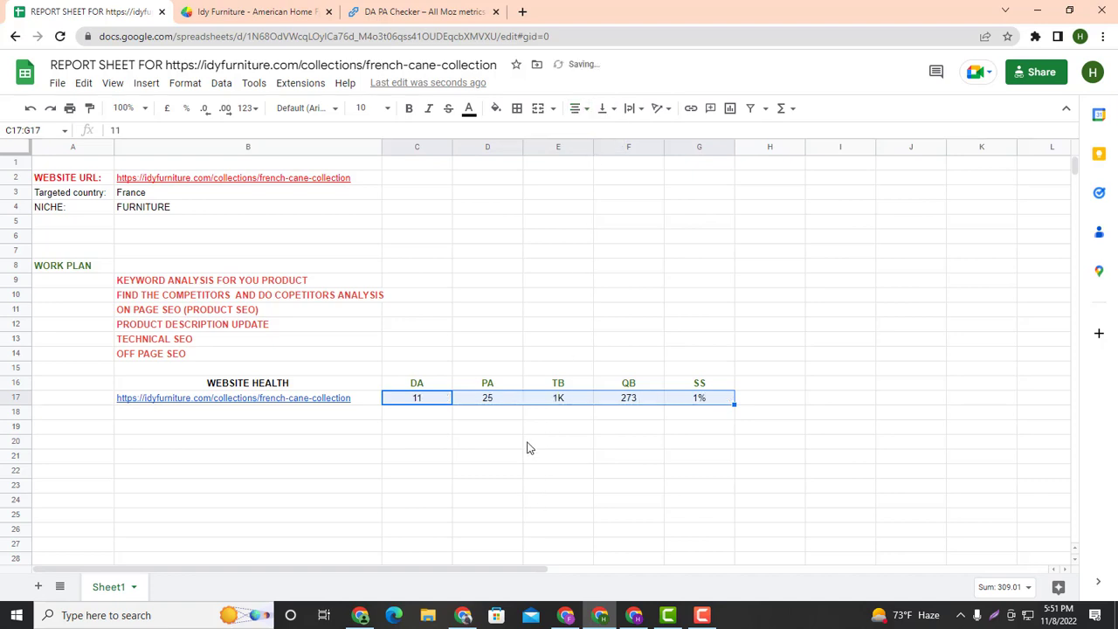
click(409, 108)
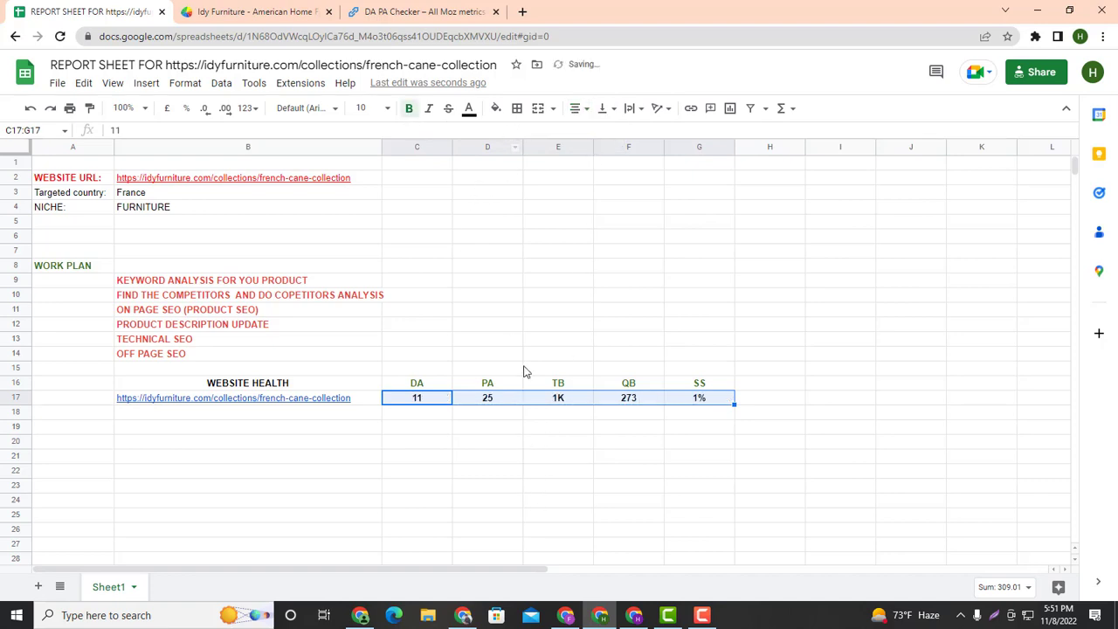
click(534, 442)
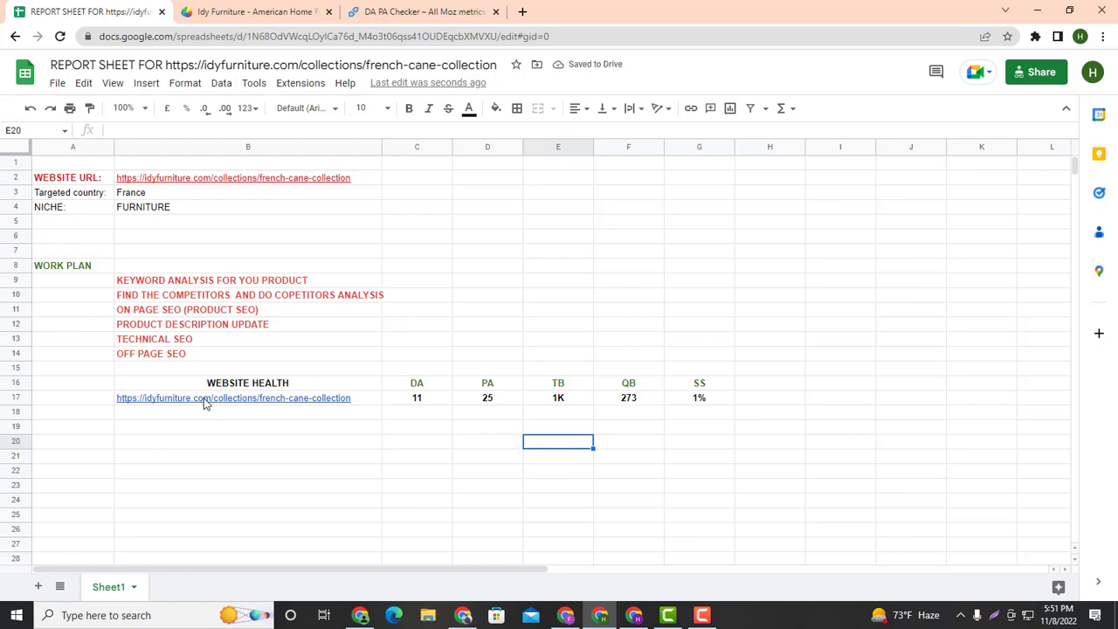
mouse_move(204, 403)
click(536, 345)
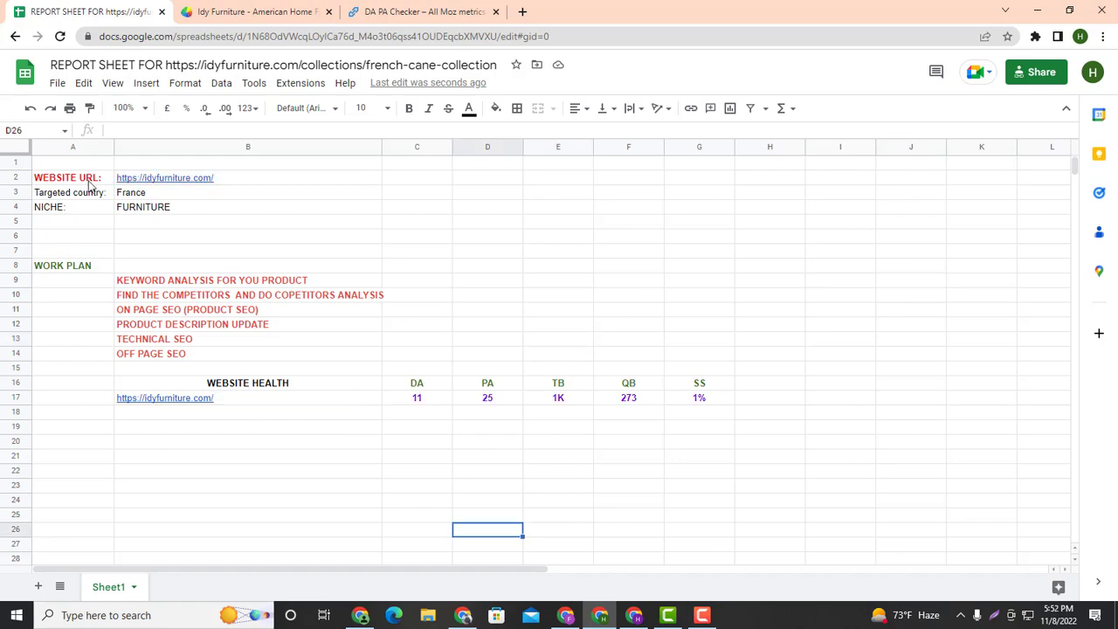
Set the font size of the whole report range A1:H19 to 12
drag(53, 162, 765, 428)
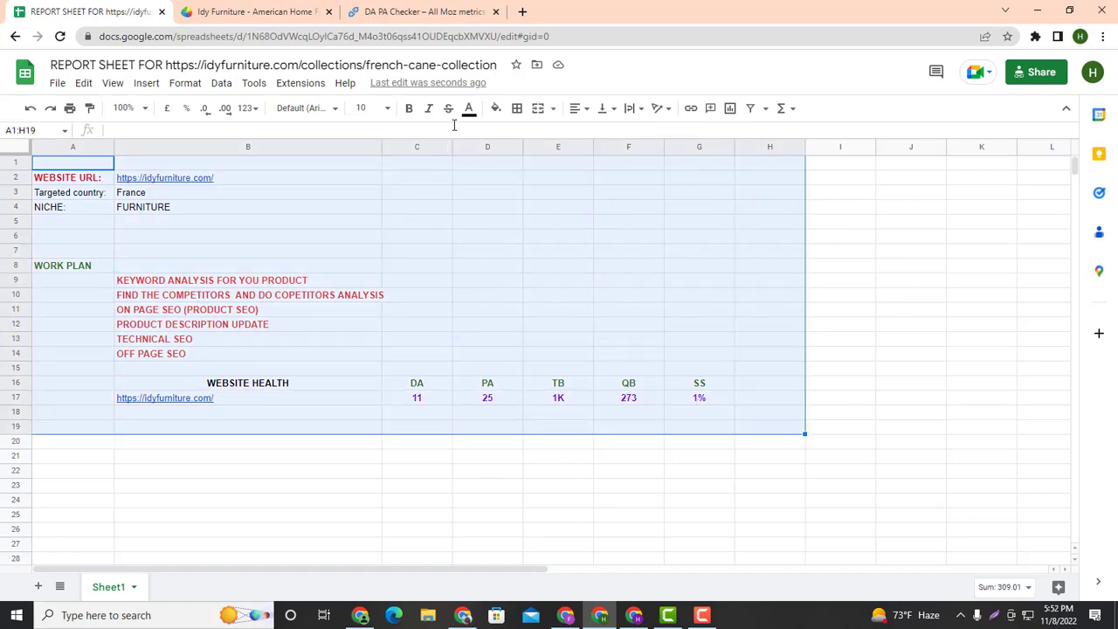
click(387, 109)
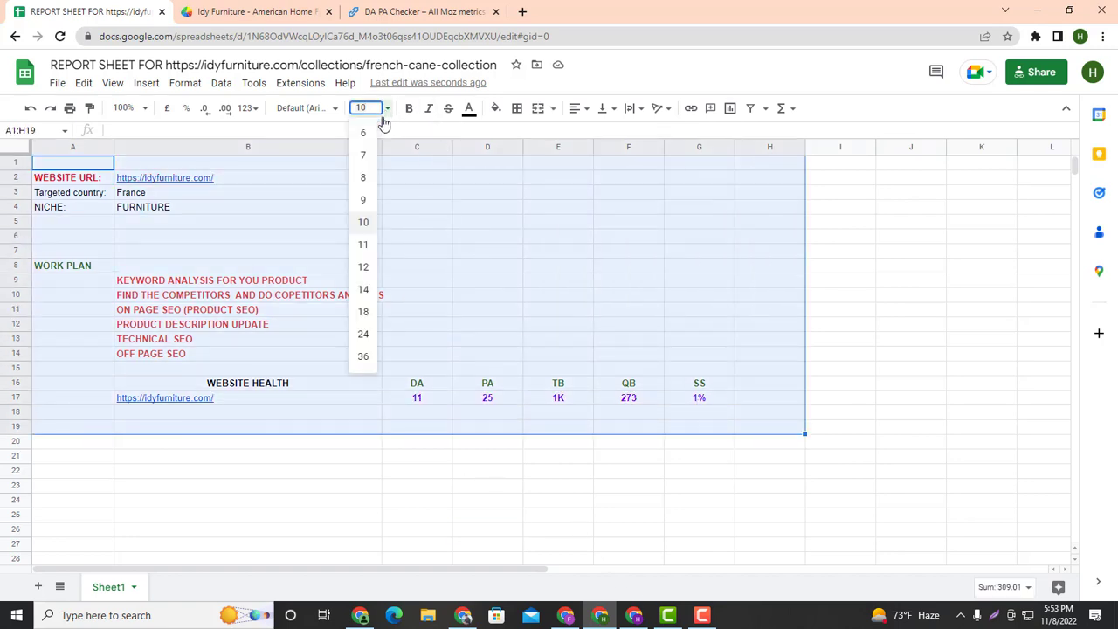
click(373, 270)
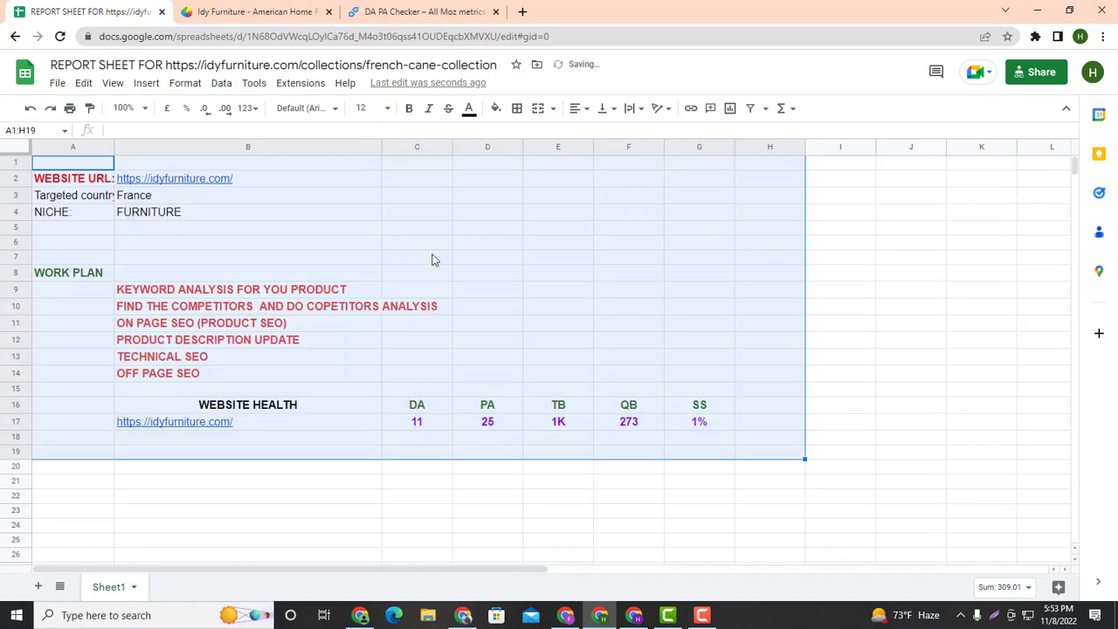
click(248, 527)
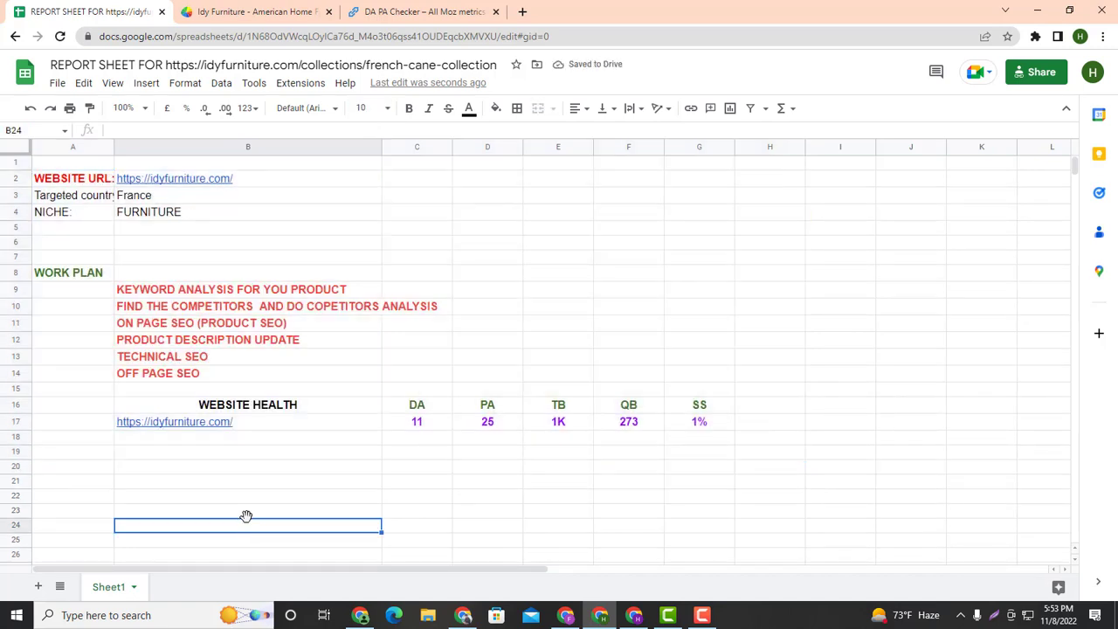
click(300, 455)
click(338, 481)
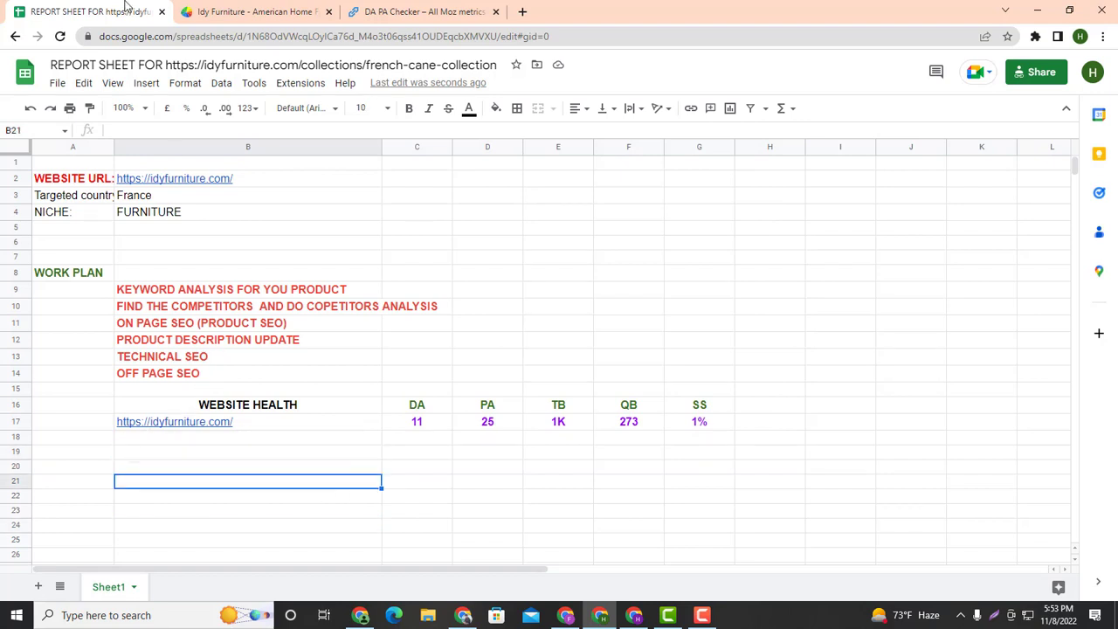
click(293, 470)
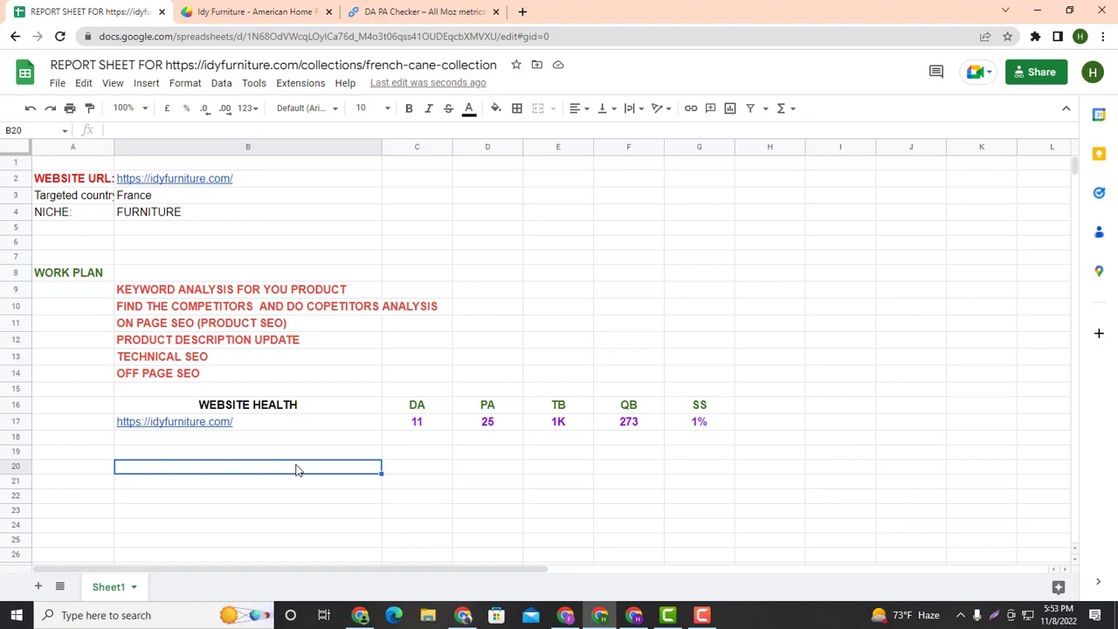
Enter the heading KEYWORD RESECH in B19 below the website health table, formatted bold in dark maroon text
scroll(295, 470, down, 1)
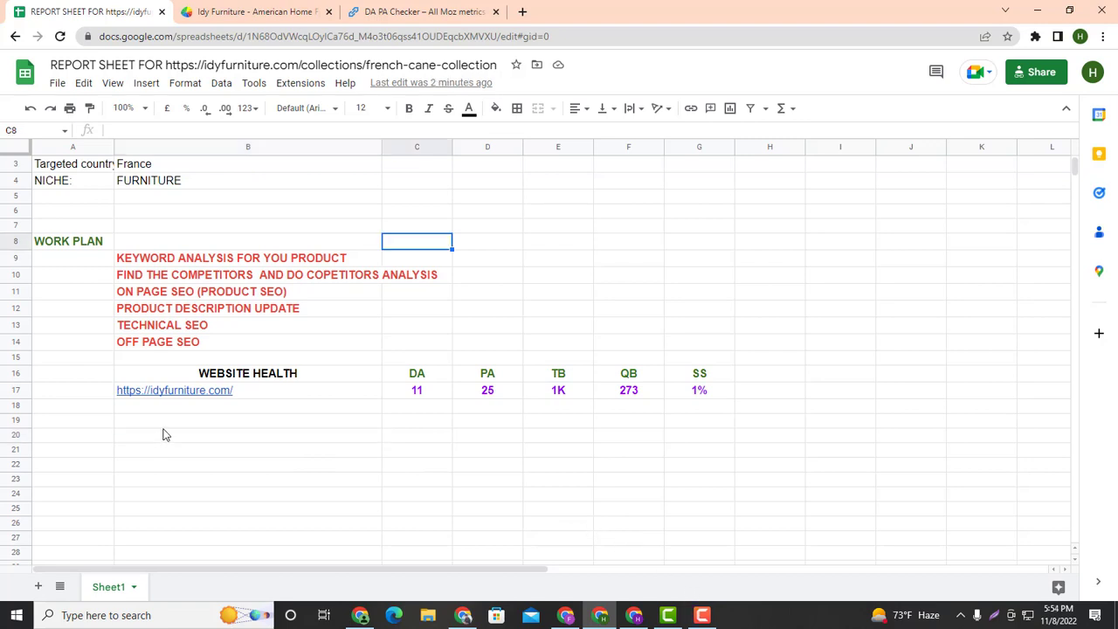
double_click(162, 427)
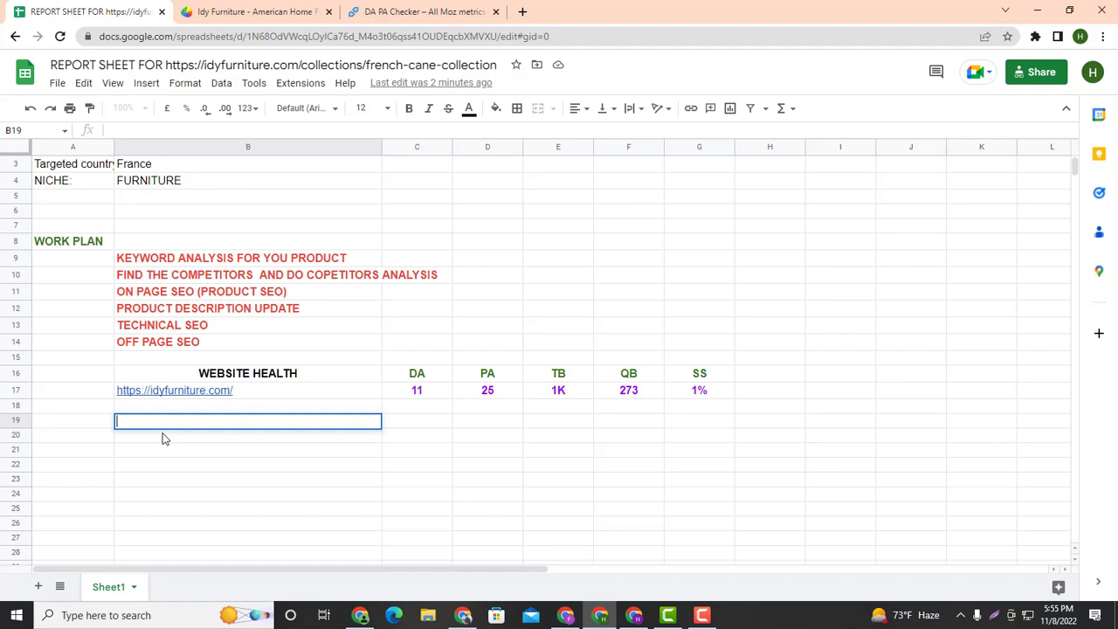
text(KEYWORD RESECH)
key(ctrl+a)
key(ctrl+b)
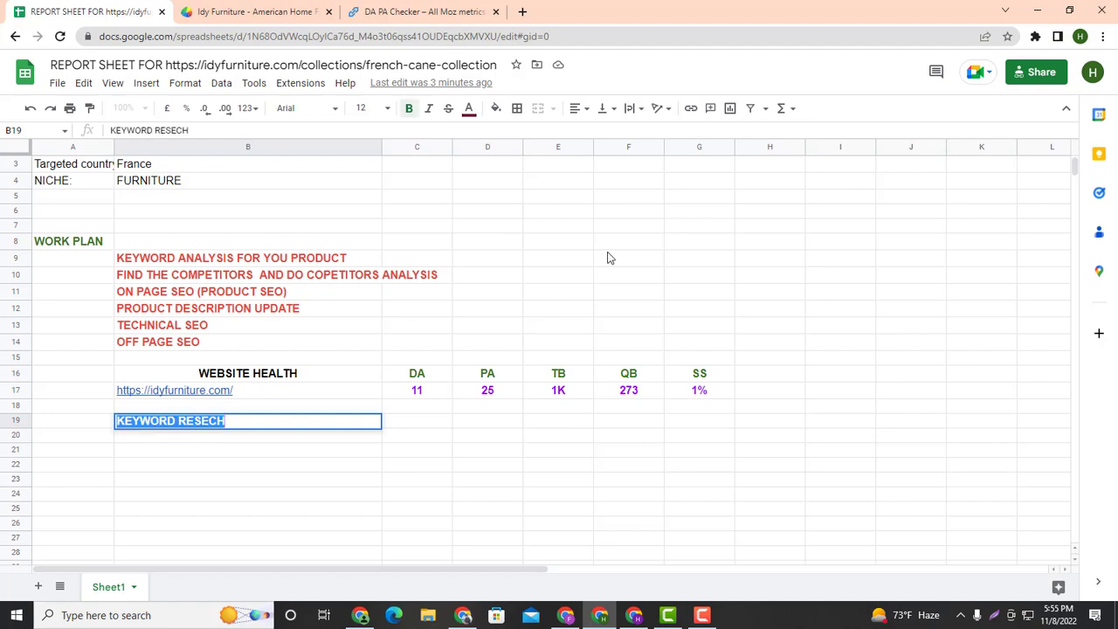
click(350, 531)
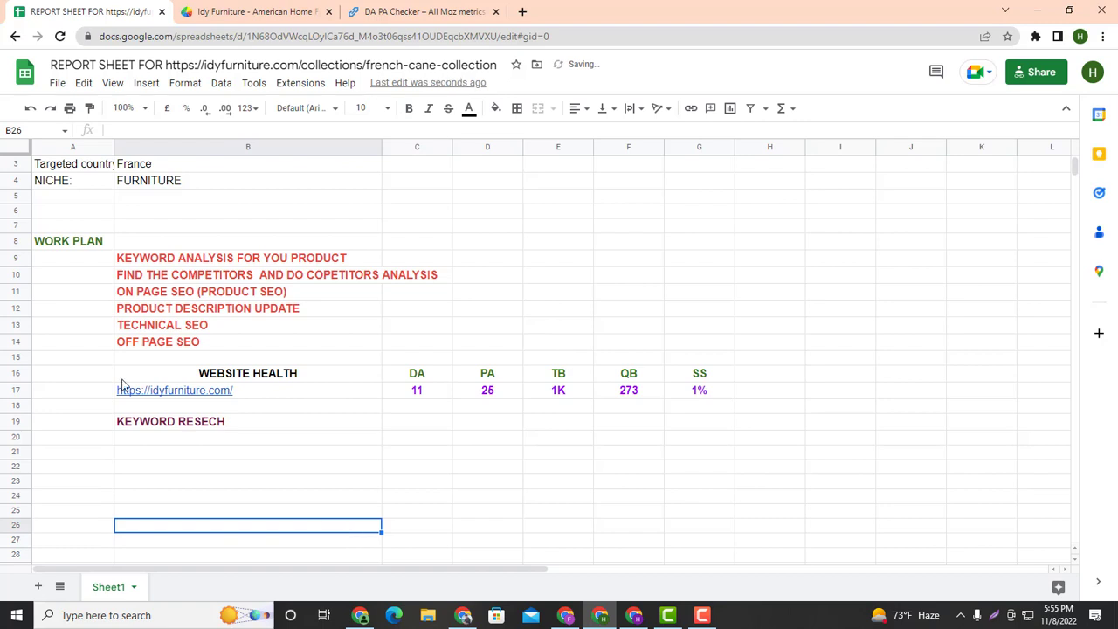
Centre the KEYWORD RESECH heading horizontally in B19
double_click(252, 427)
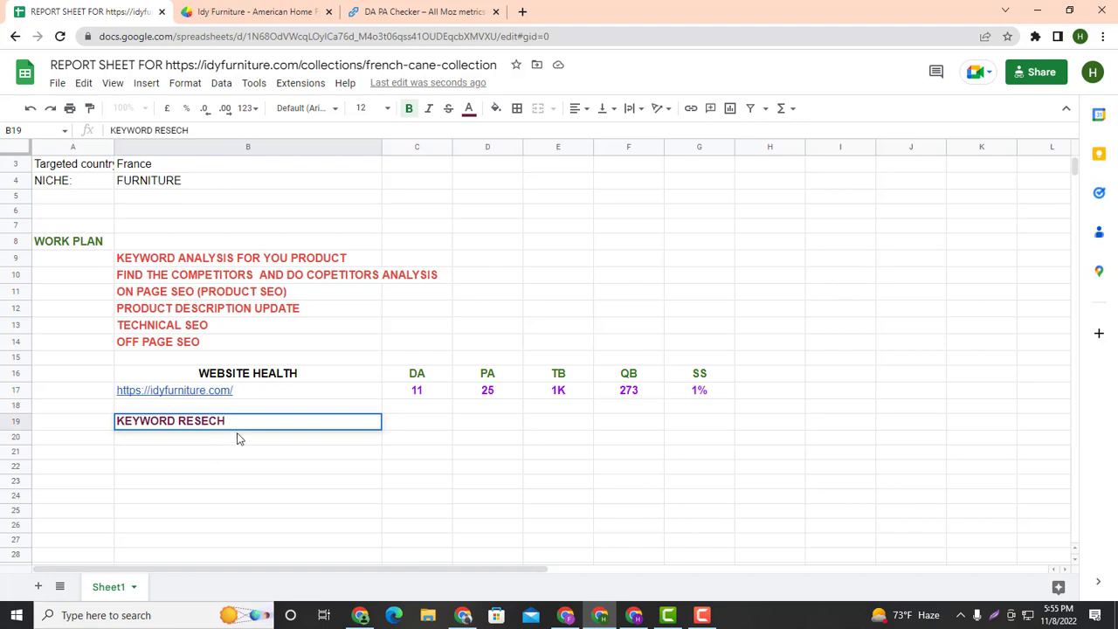
click(580, 107)
click(595, 133)
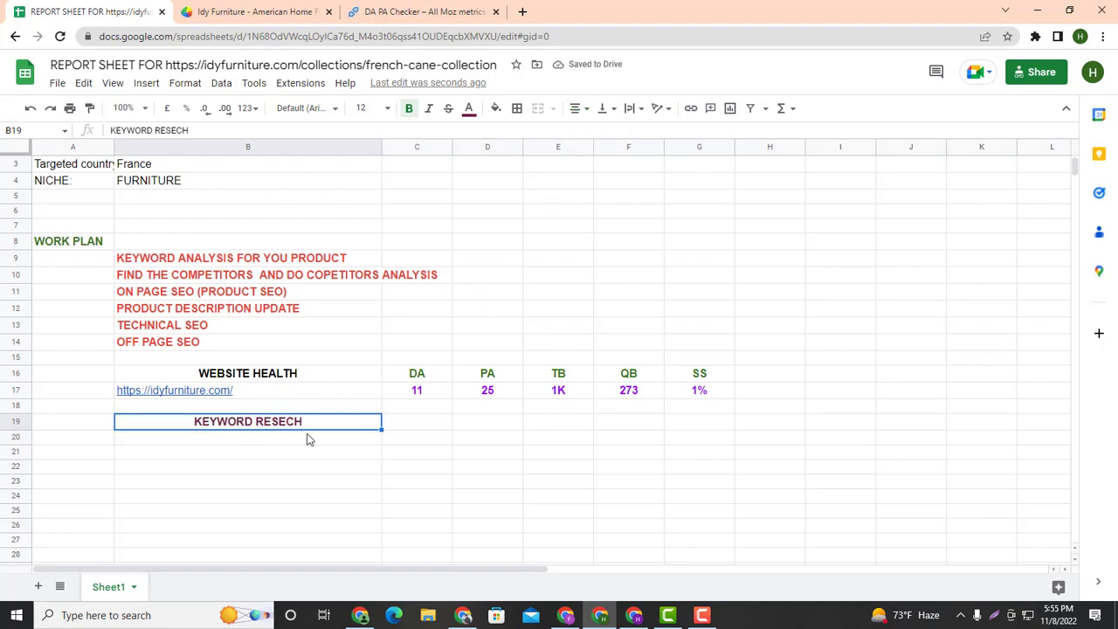
click(417, 452)
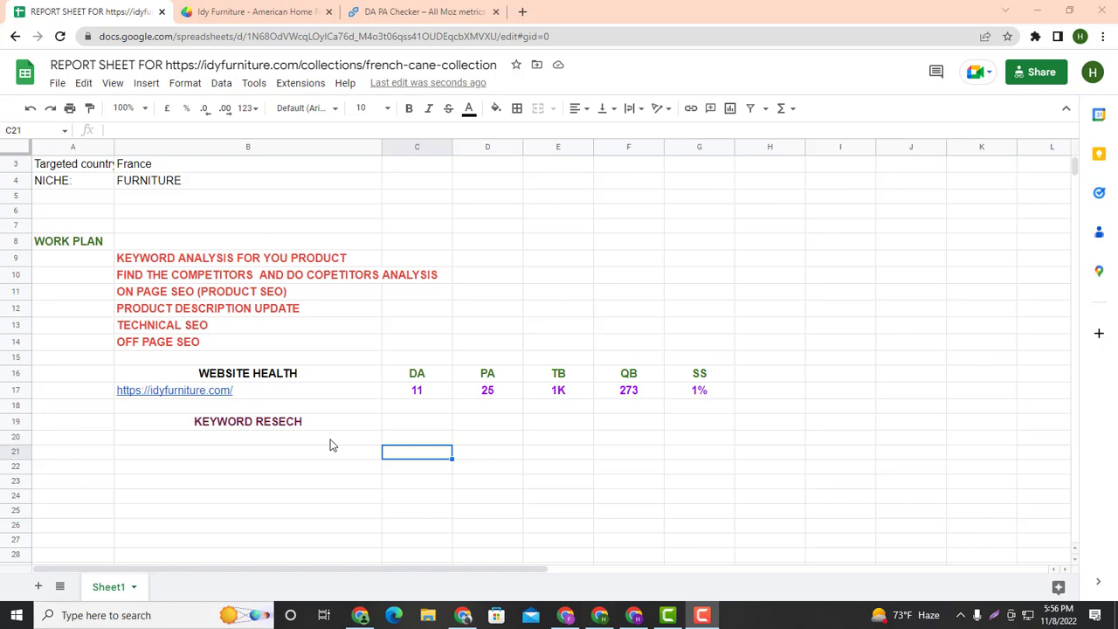
Search Google in a new browser tab for "keyword generator ahrefs"
click(464, 616)
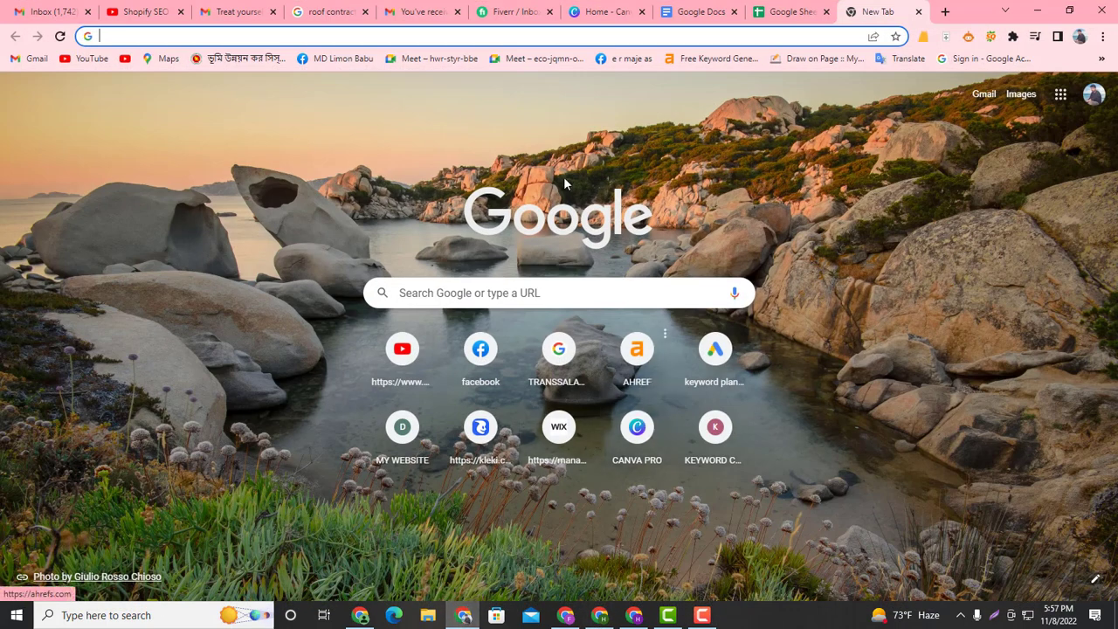
text(KEYW)
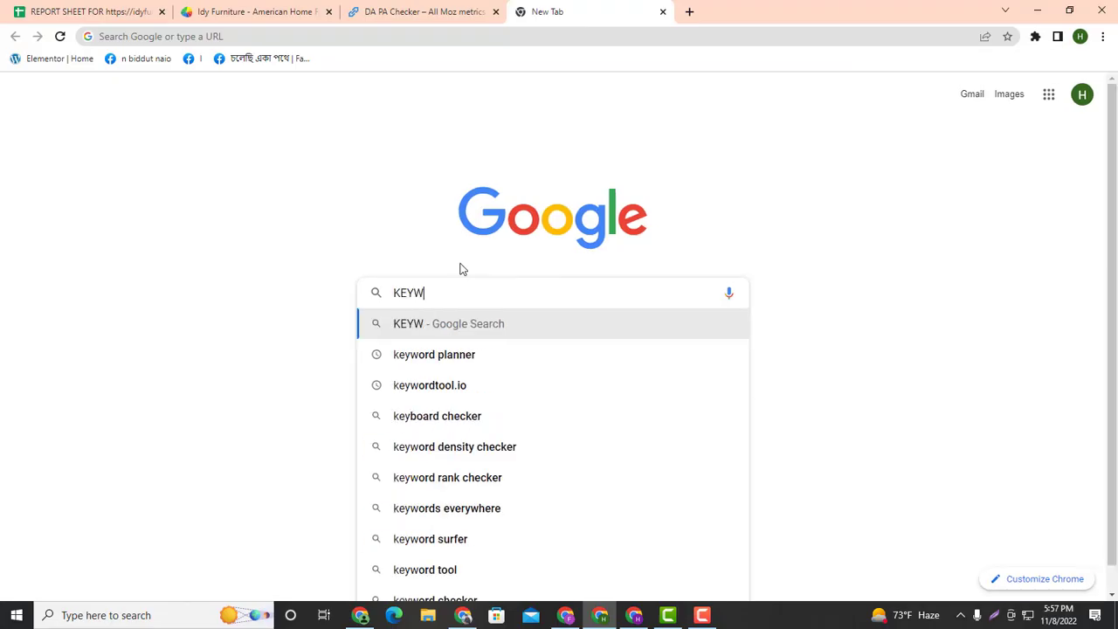
text(ORD GE)
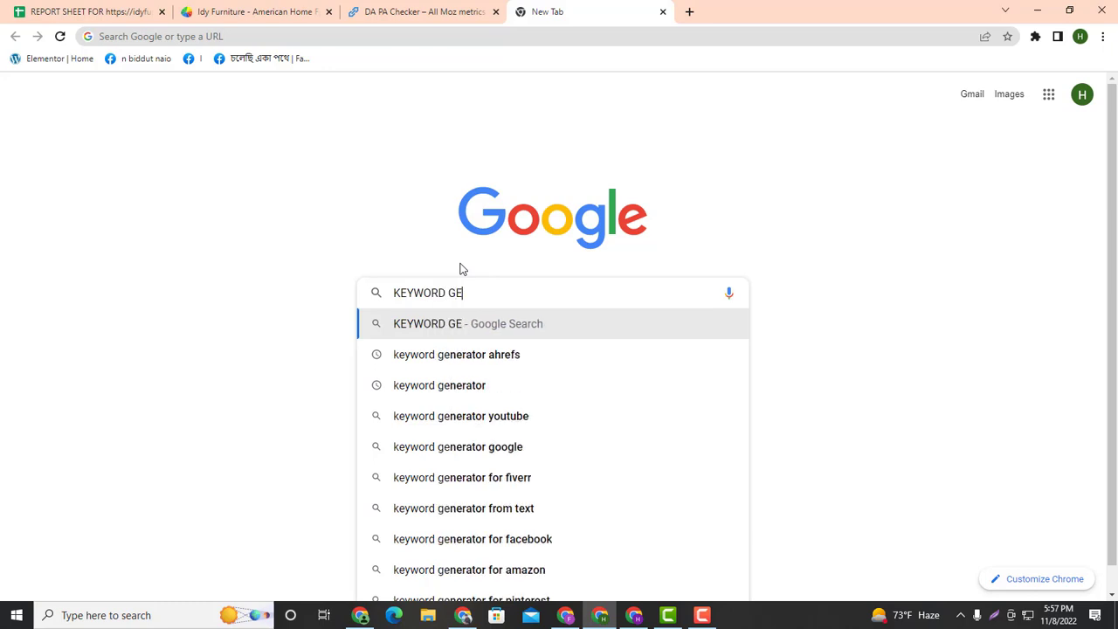
text(NERATO)
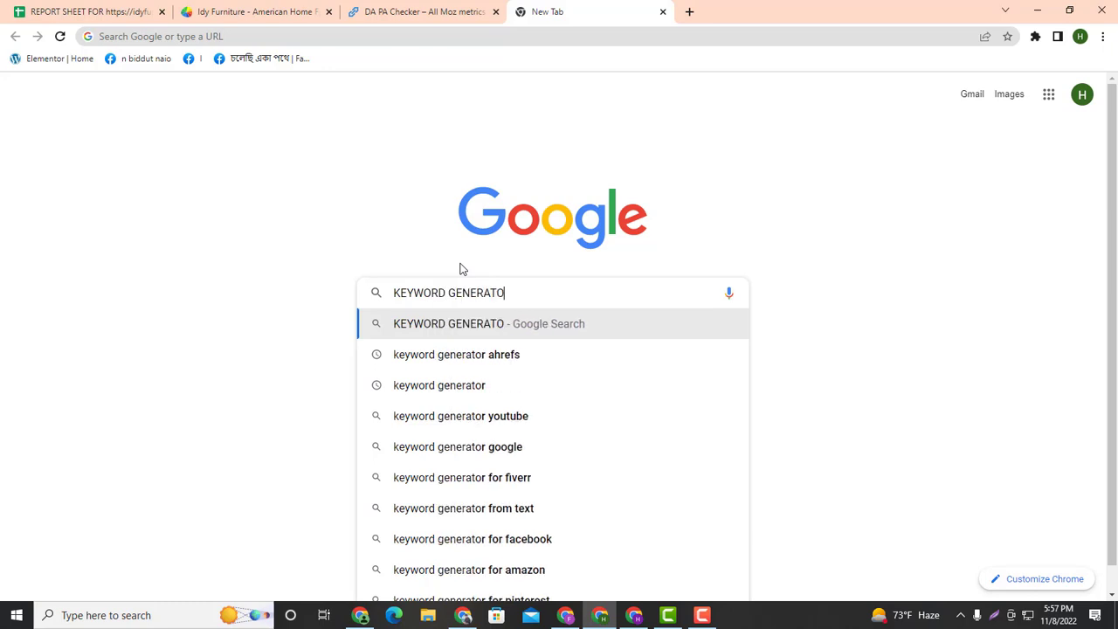
text(R AHRE)
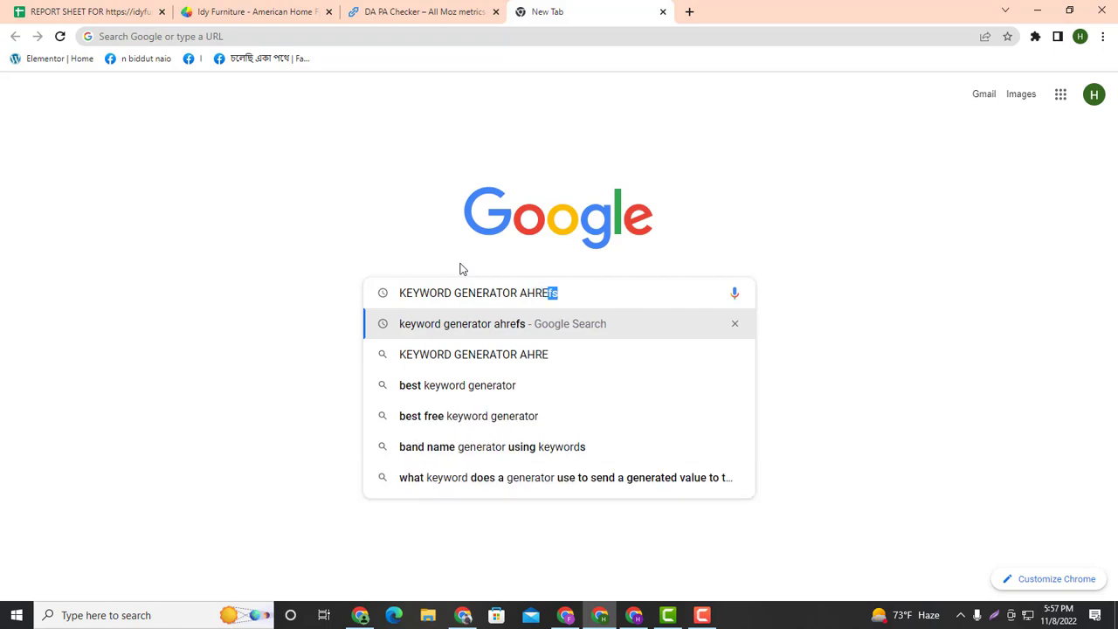
text(F)
key(Return)
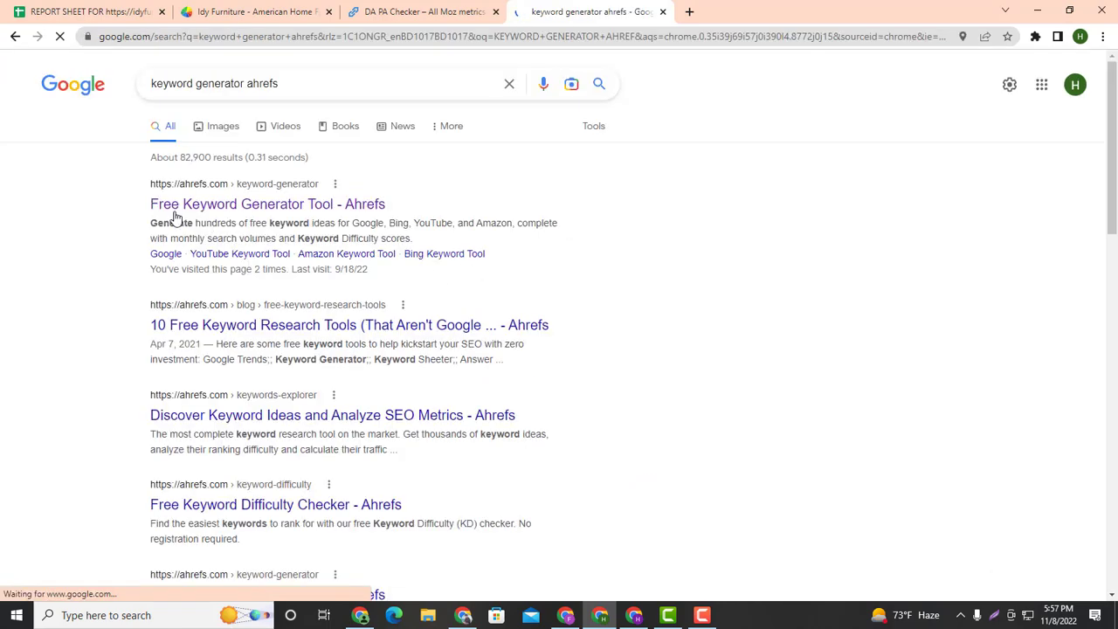
click(993, 615)
drag(137, 170, 454, 260)
click(441, 272)
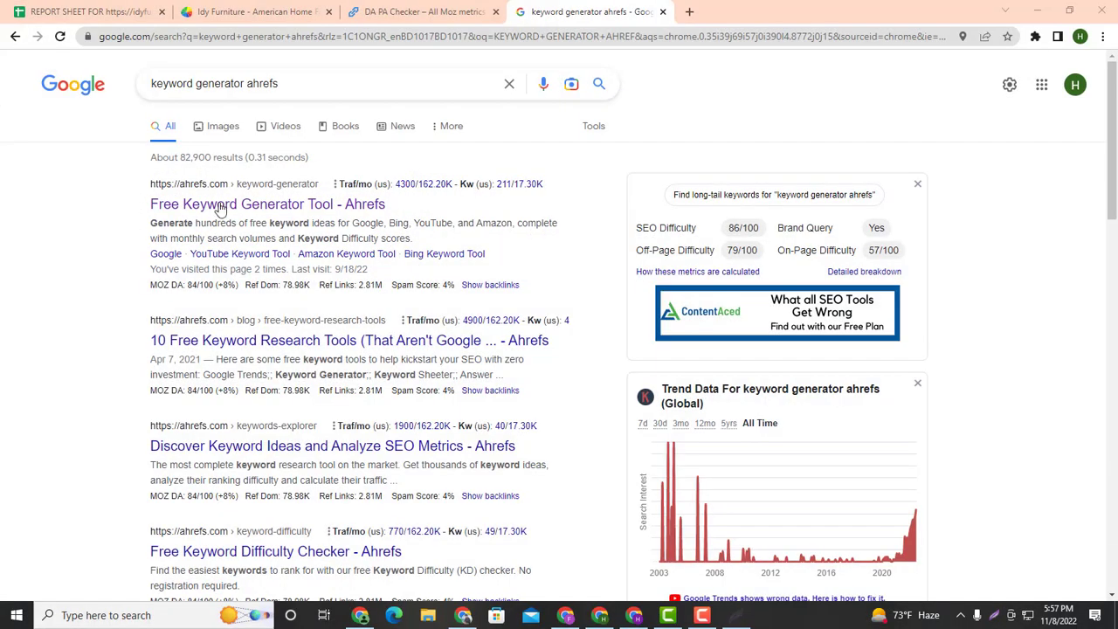
Open the Free Keyword Generator Tool by Ahrefs from the search results and enter FURNITURE as the Google keyword
click(228, 204)
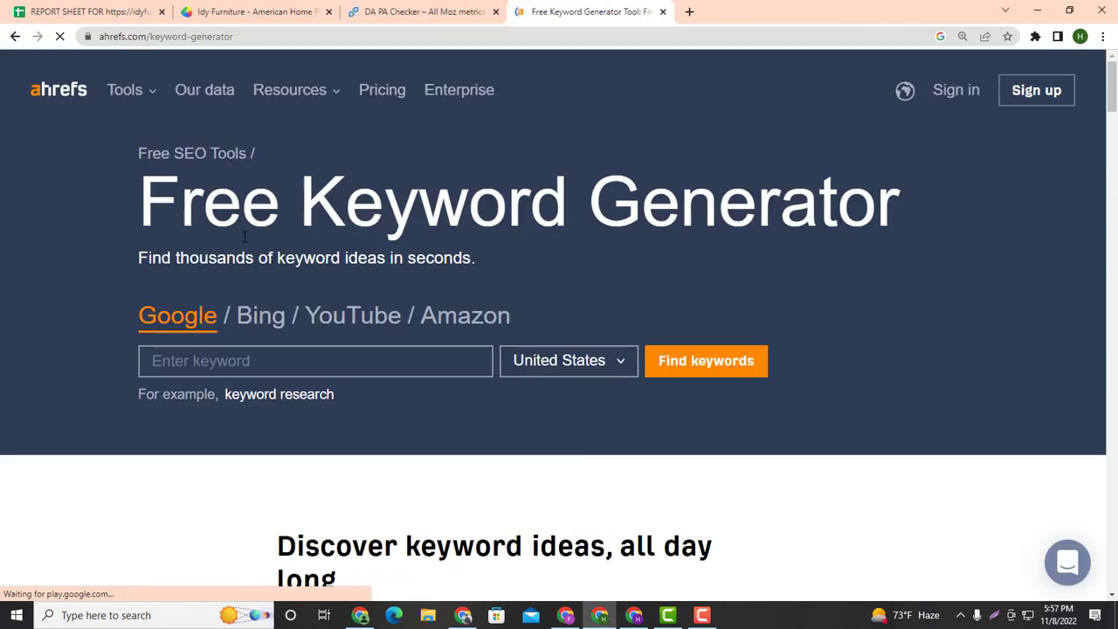
scroll(308, 390, down, 1)
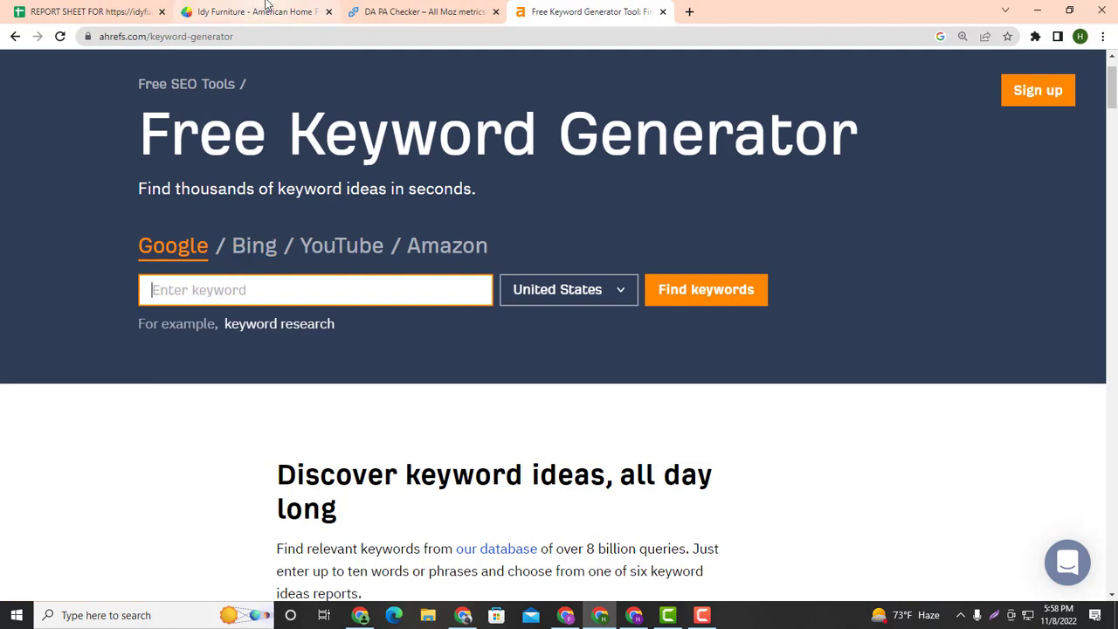
text(FURNI)
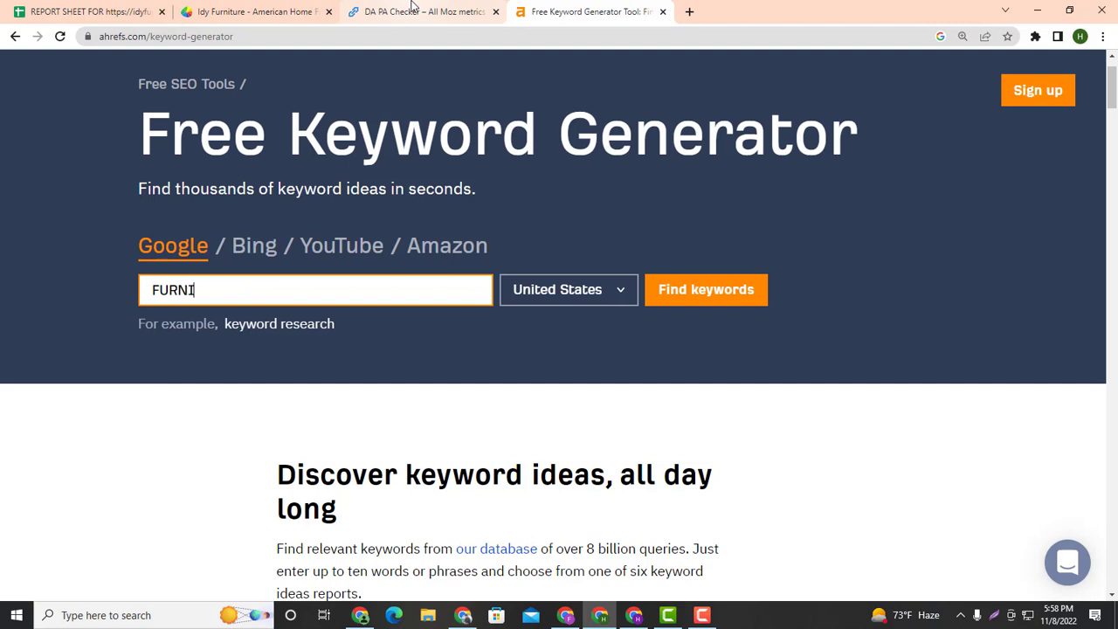
text(TURE)
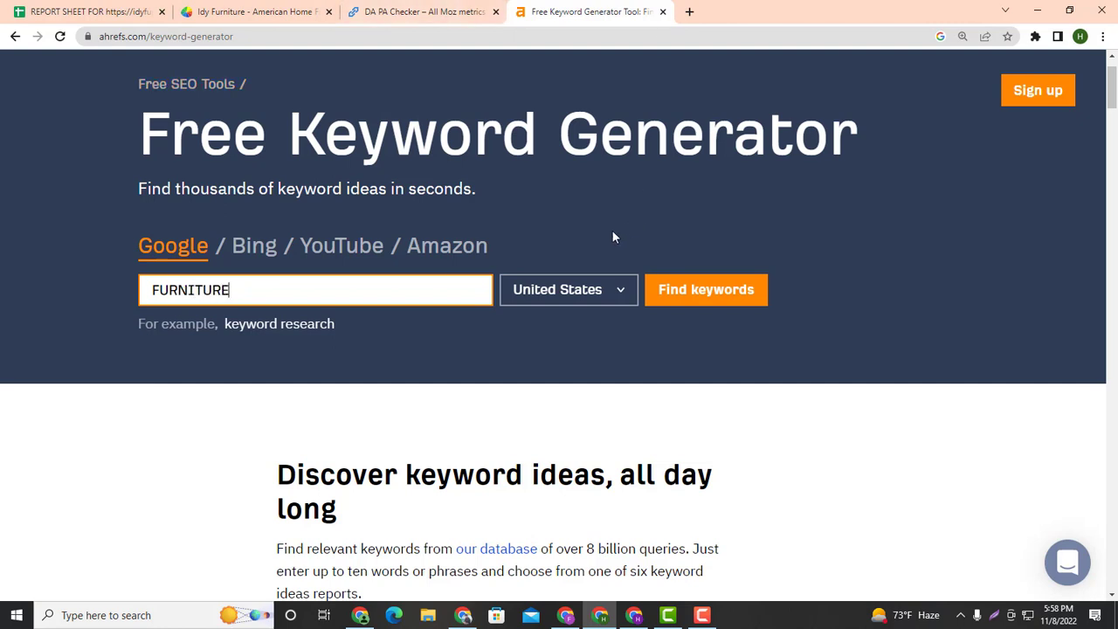
Set the keyword search country to France and generate the keyword ideas, completing the robot check
click(552, 297)
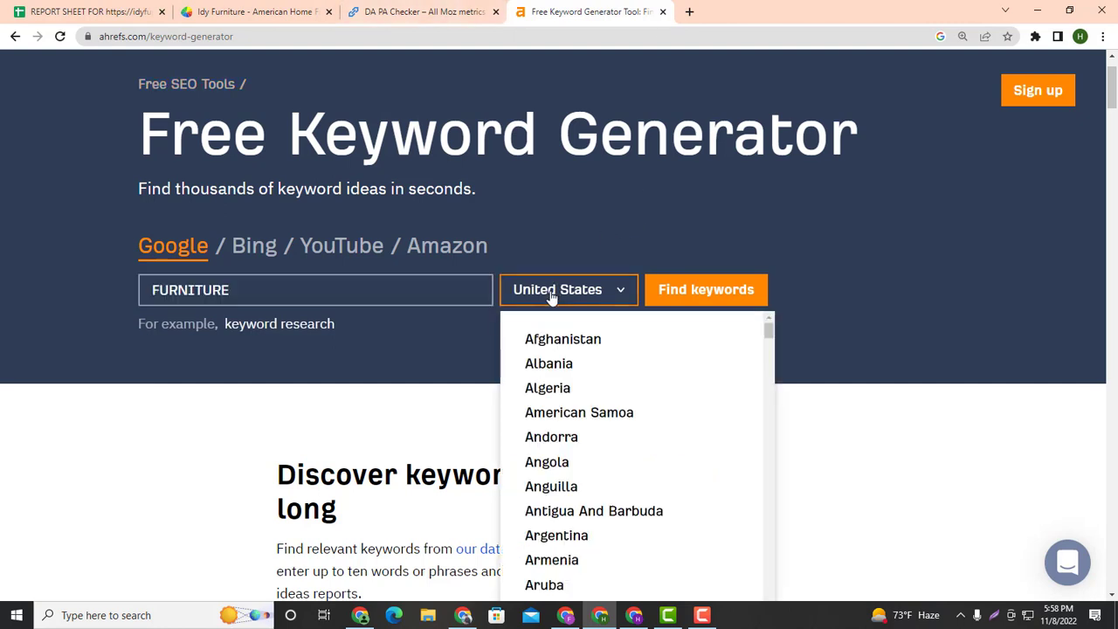
scroll(564, 387, down, 2)
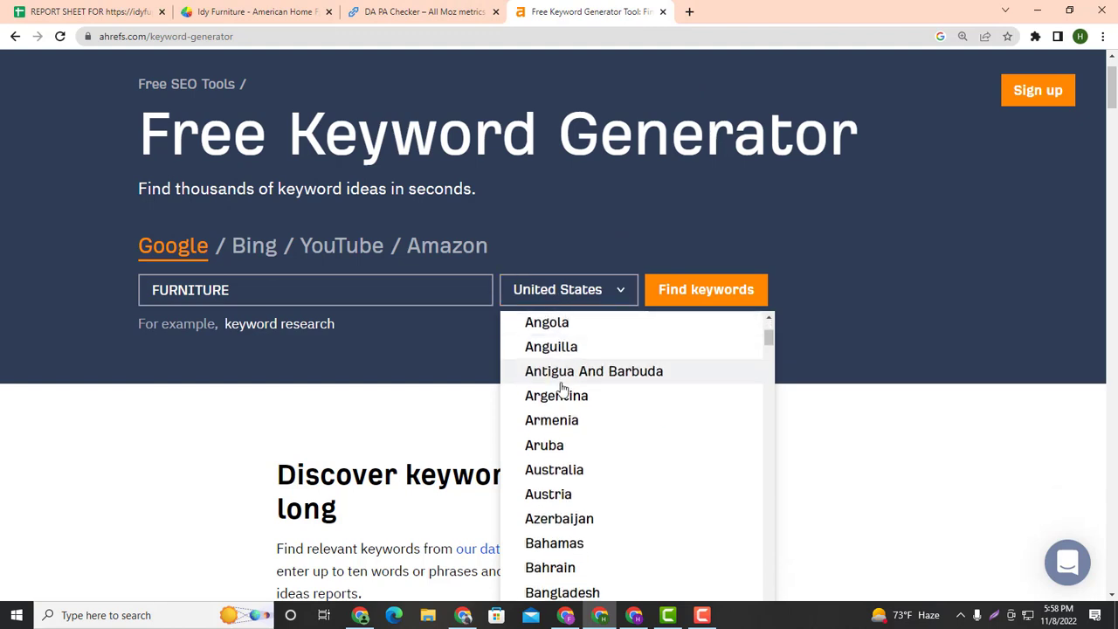
scroll(557, 441, down, 3)
scroll(554, 449, down, 8)
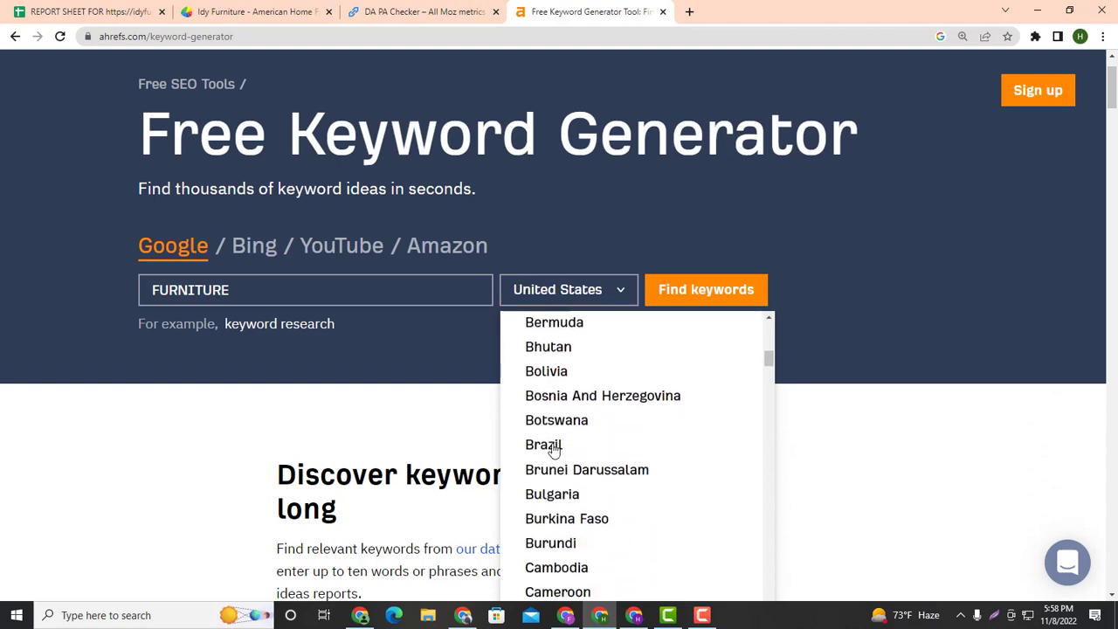
scroll(554, 449, down, 1)
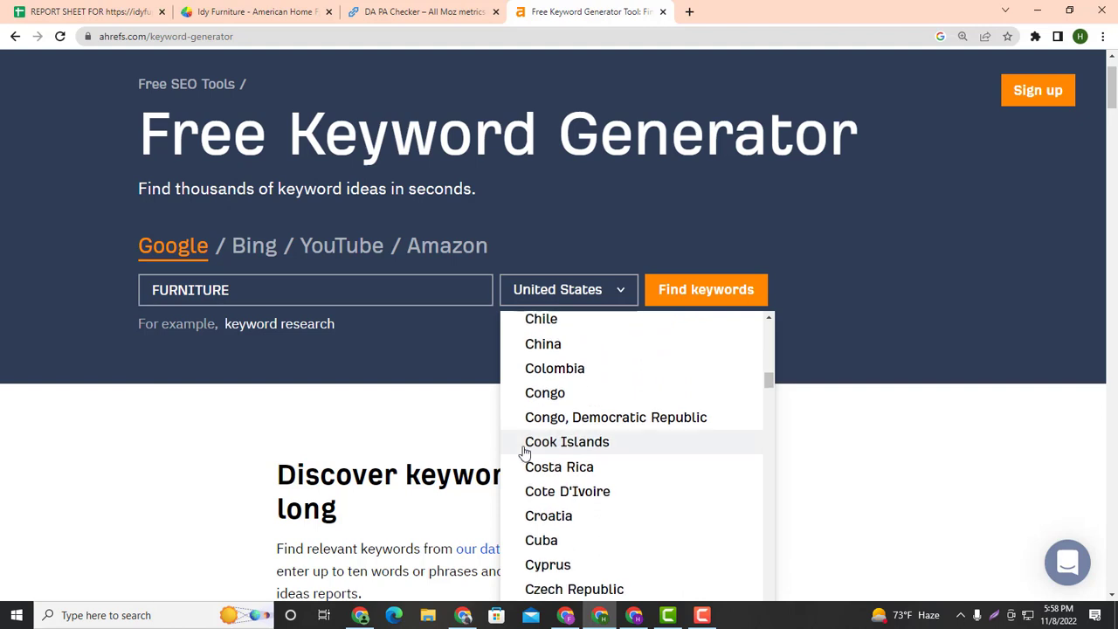
scroll(564, 531, down, 7)
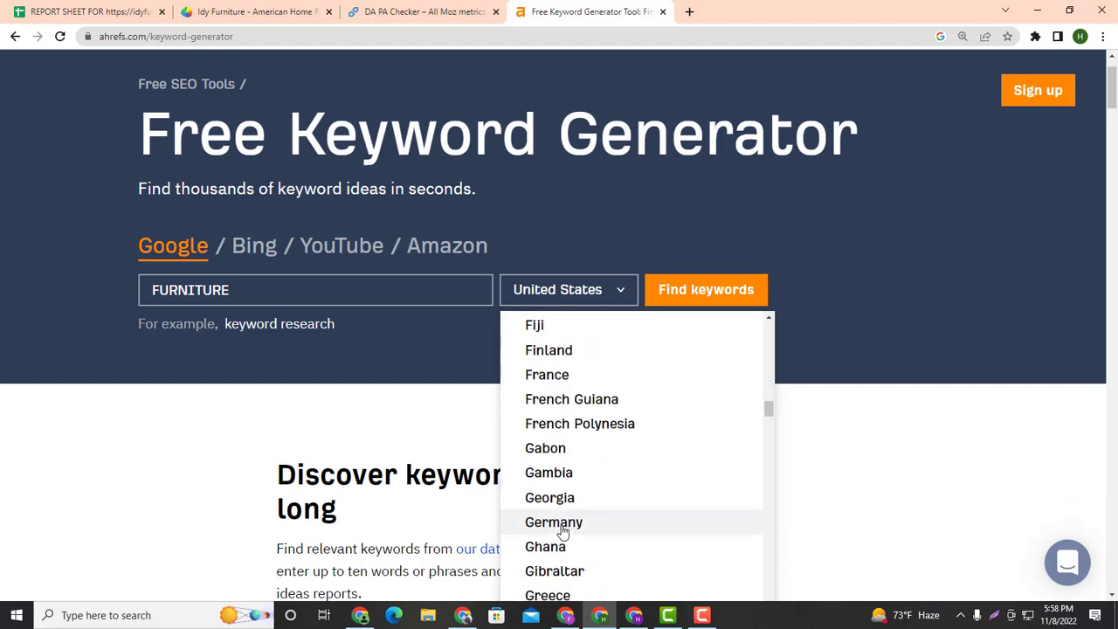
scroll(563, 524, up, 1)
click(550, 445)
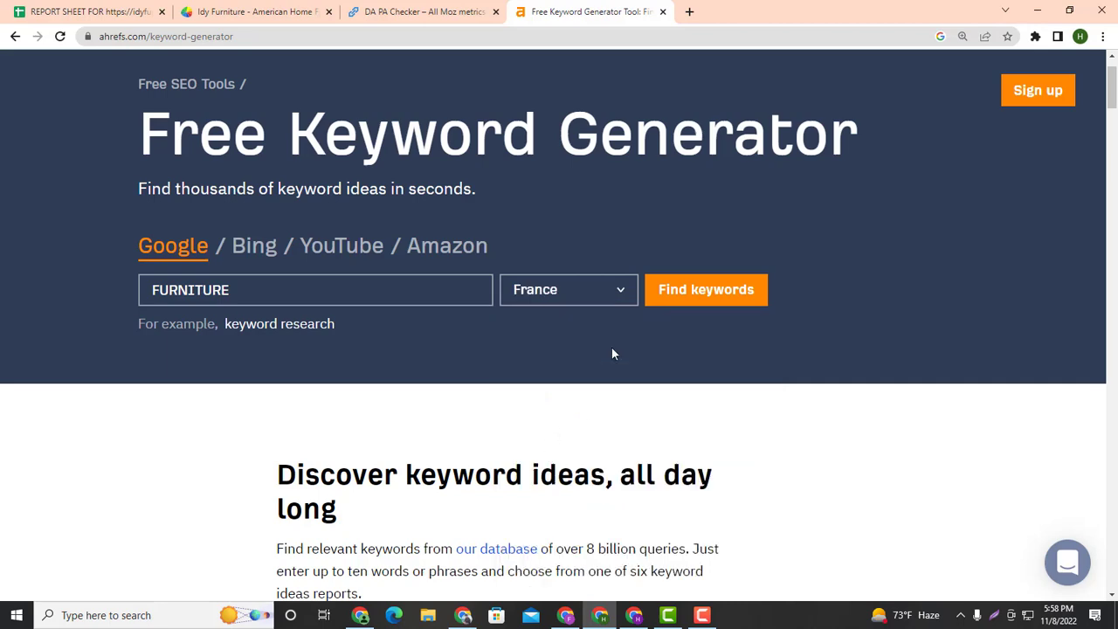
click(670, 285)
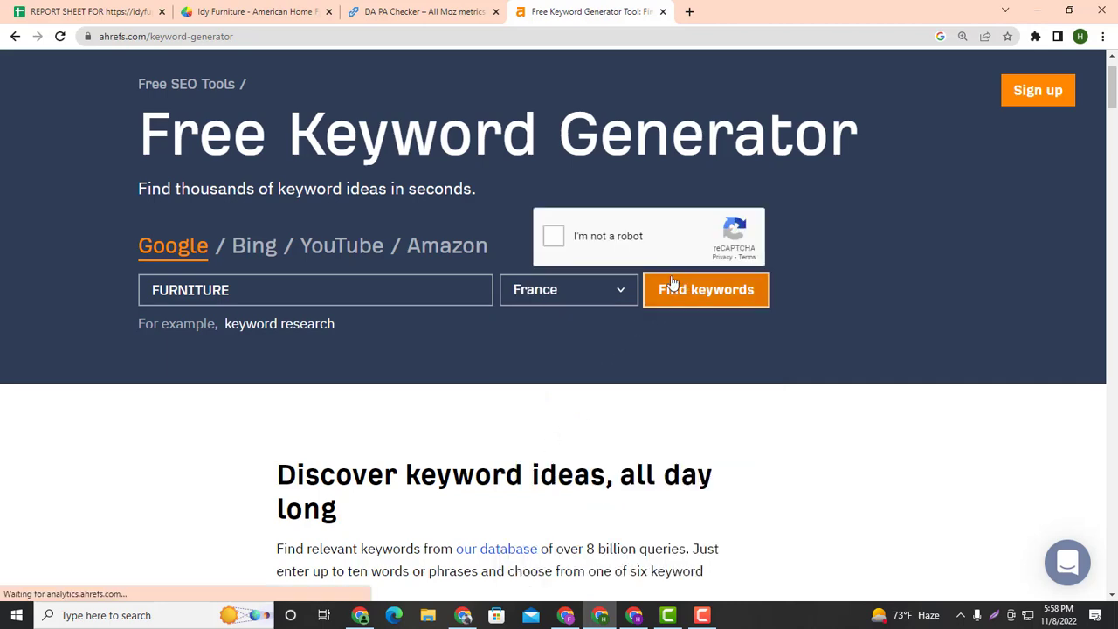
click(551, 234)
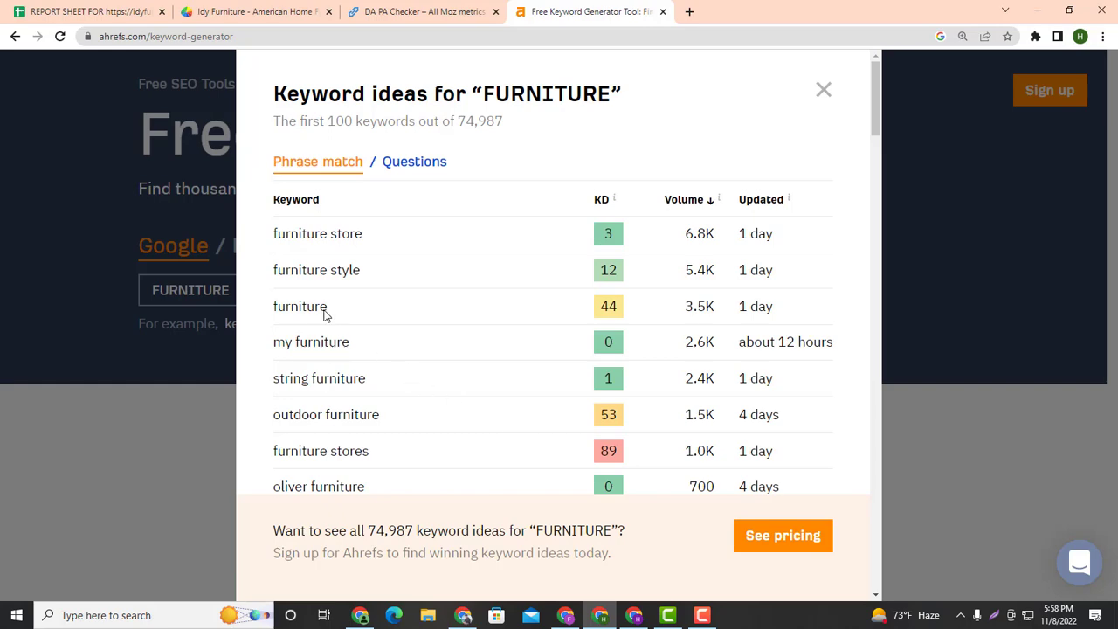
Look through the furniture keyword ideas, then frame the list with the screen capture tool and outline its Keyword column with a red rectangle
scroll(271, 232, down, 10)
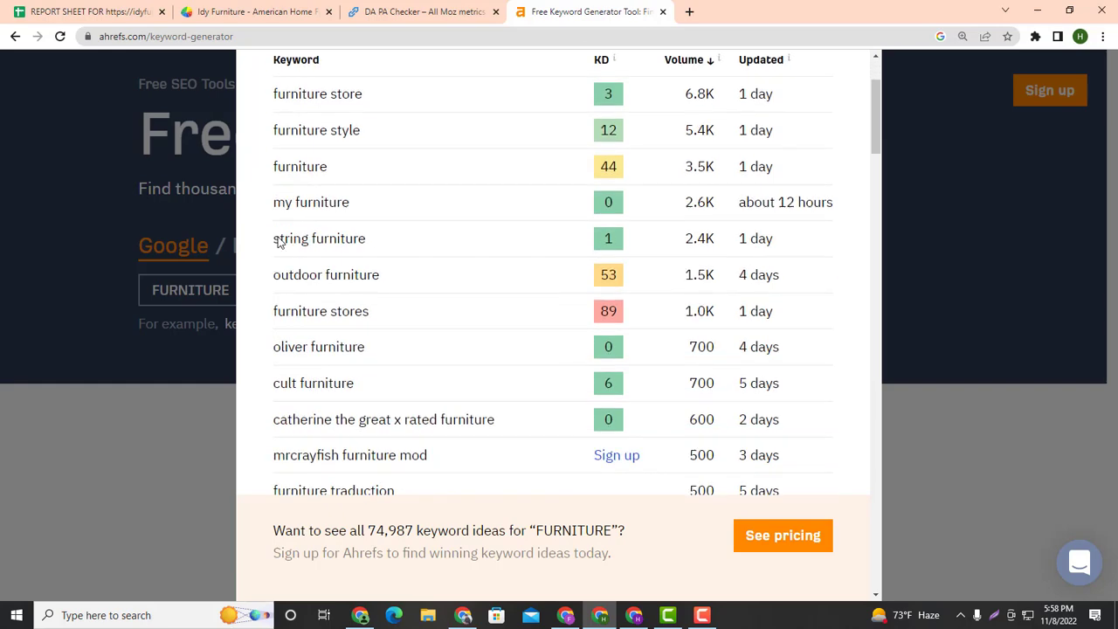
scroll(279, 236, down, 2)
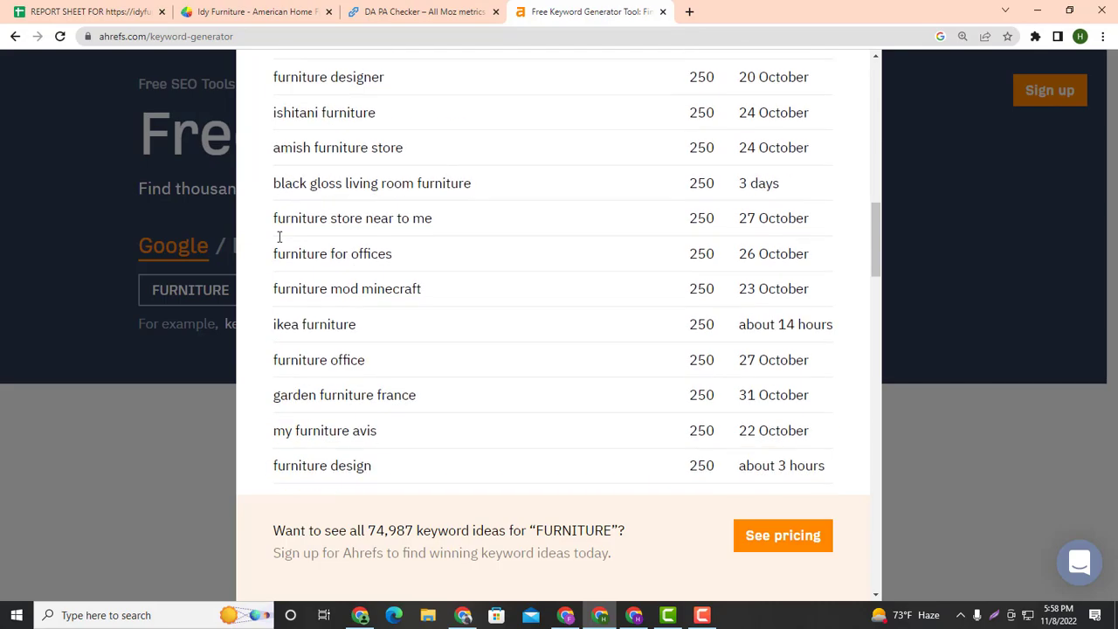
scroll(279, 236, up, 12)
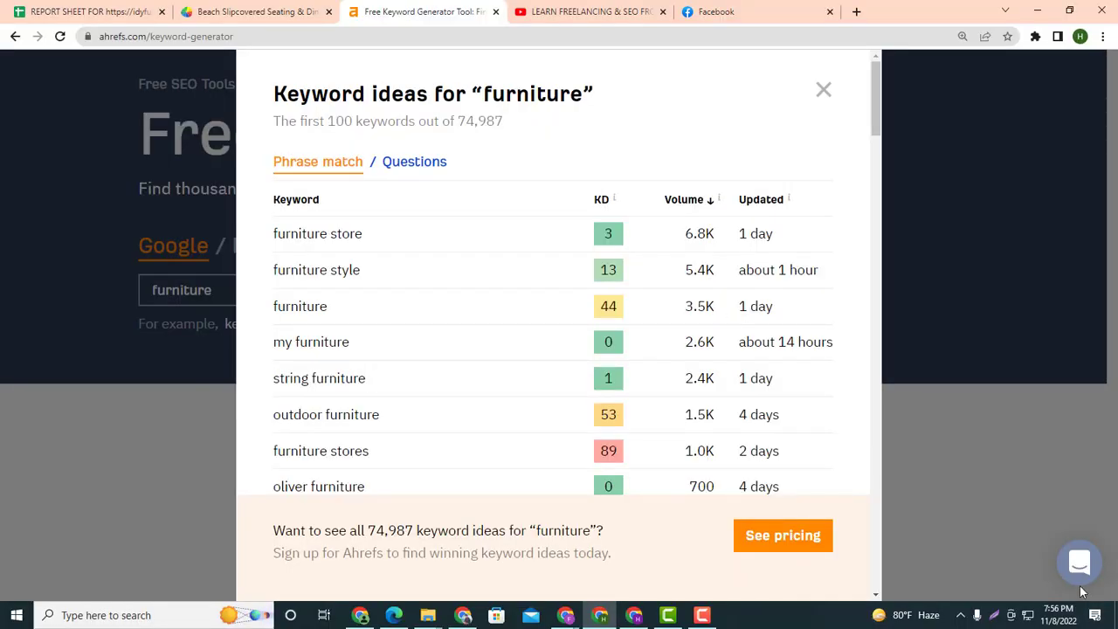
click(994, 615)
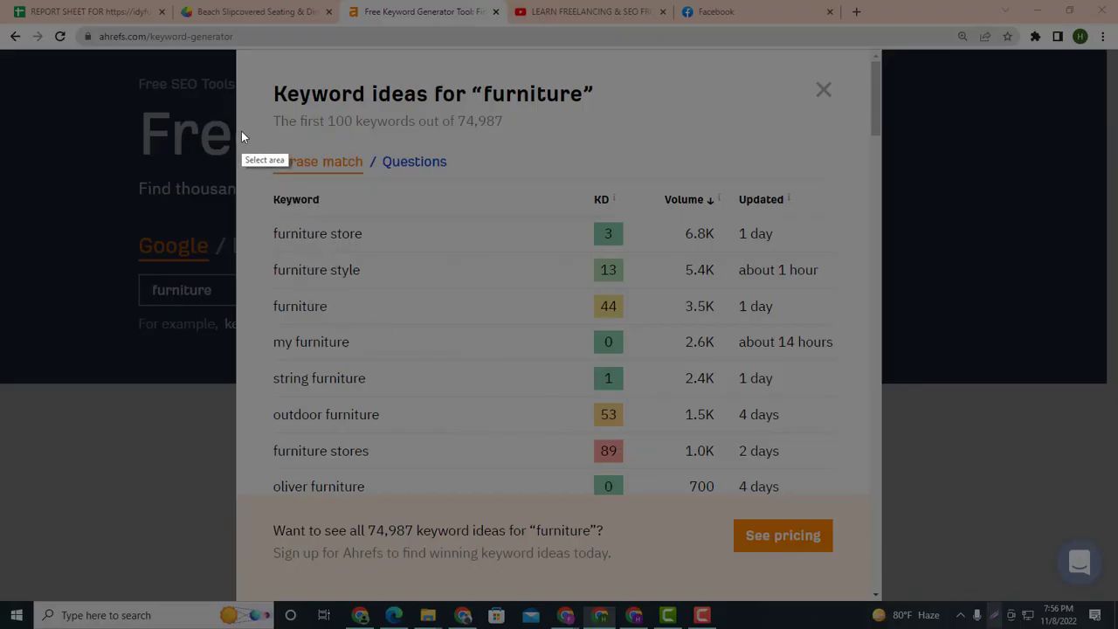
drag(241, 131, 987, 574)
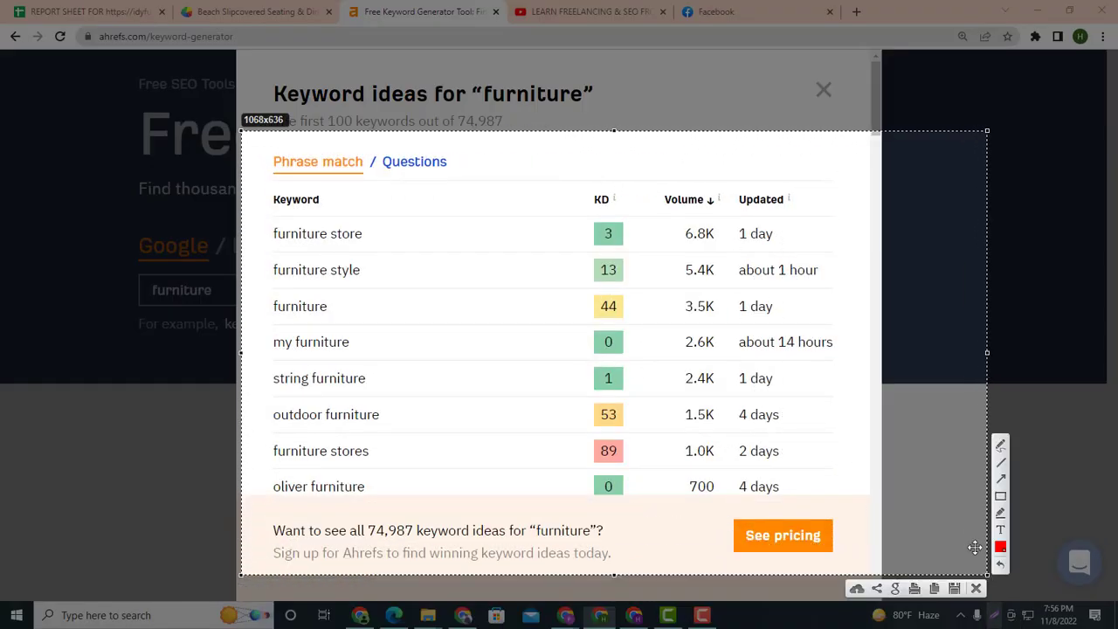
click(1001, 497)
mouse_move(259, 180)
mouse_down()
mouse_move(297, 213)
mouse_move(412, 375)
mouse_move(461, 564)
mouse_move(423, 538)
mouse_up()
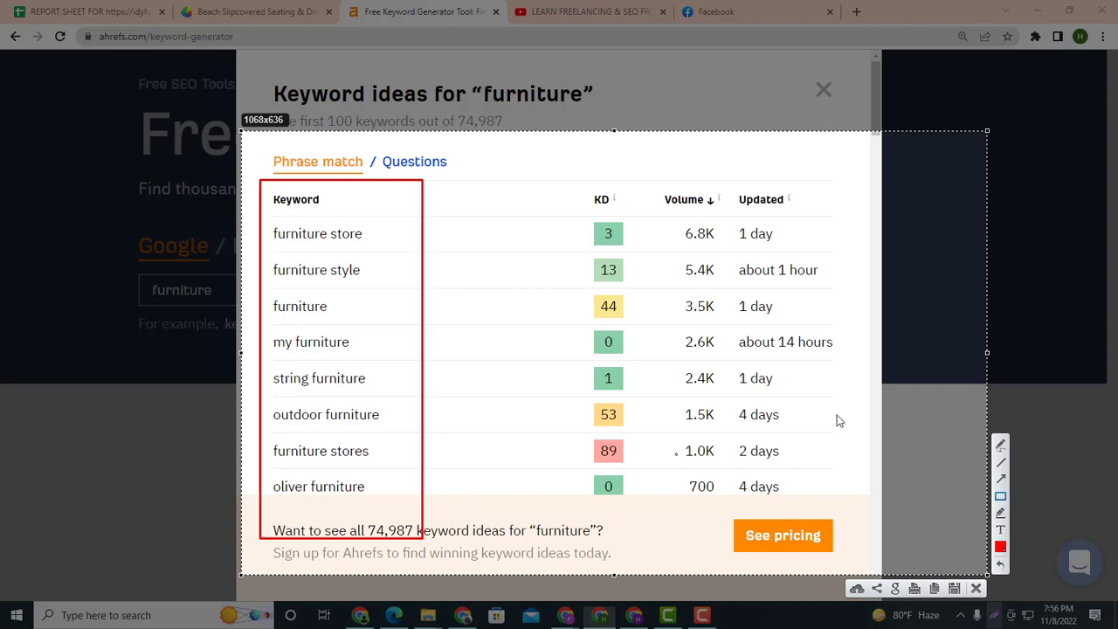
Draw red check marks beside furniture store and furniture style in the capture, and outline the KD and Volume headings with red rectangles
click(1001, 445)
drag(358, 234, 424, 220)
drag(365, 271, 423, 272)
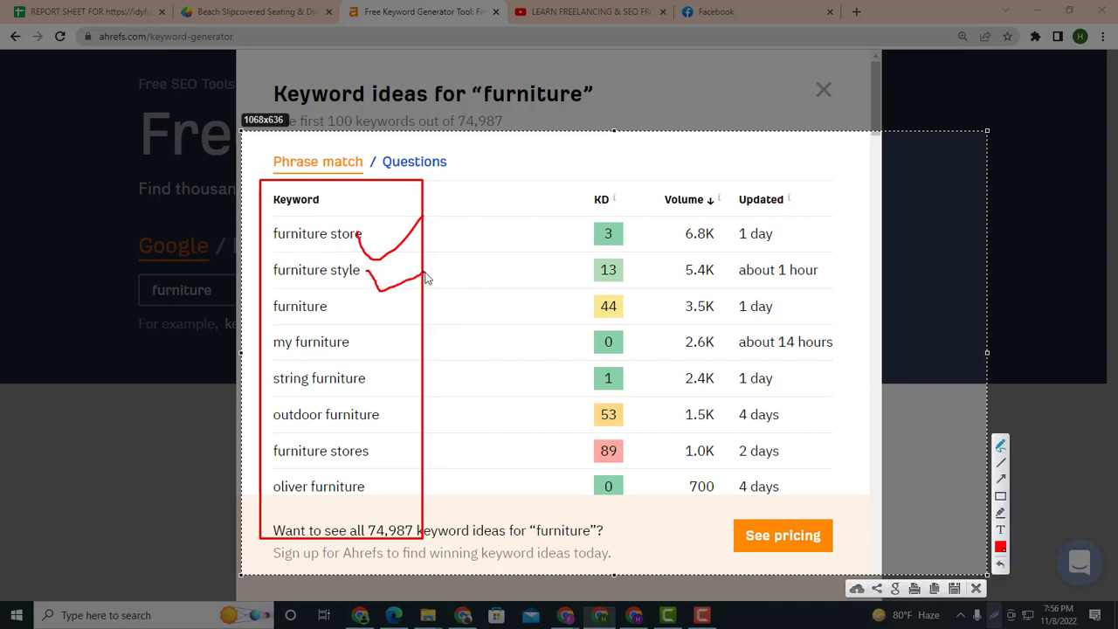
click(1001, 495)
drag(567, 169, 630, 215)
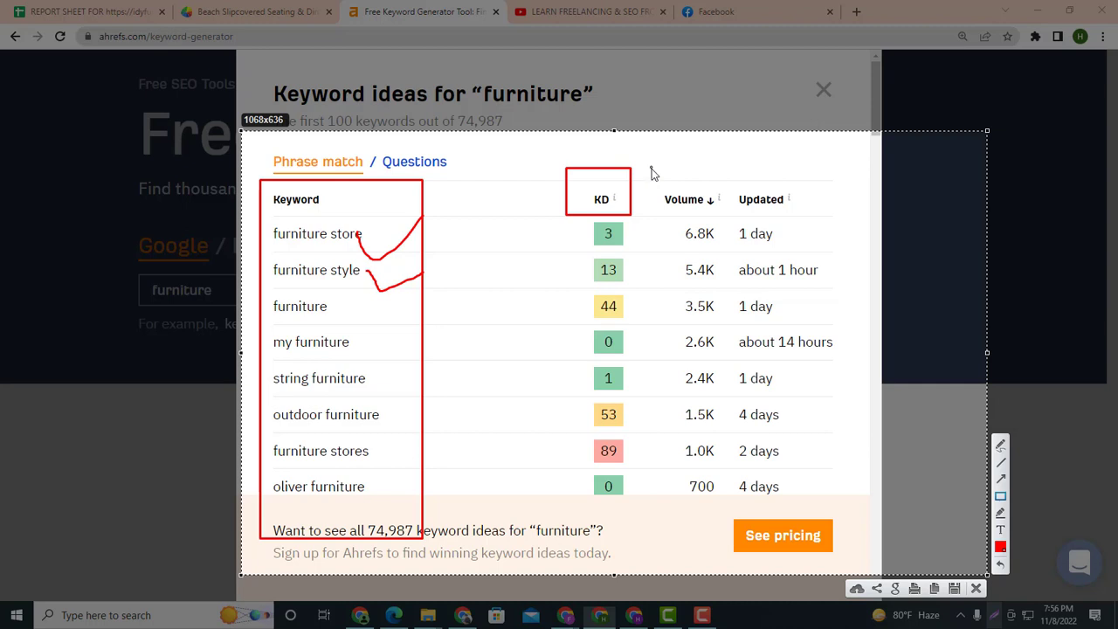
drag(651, 170, 732, 225)
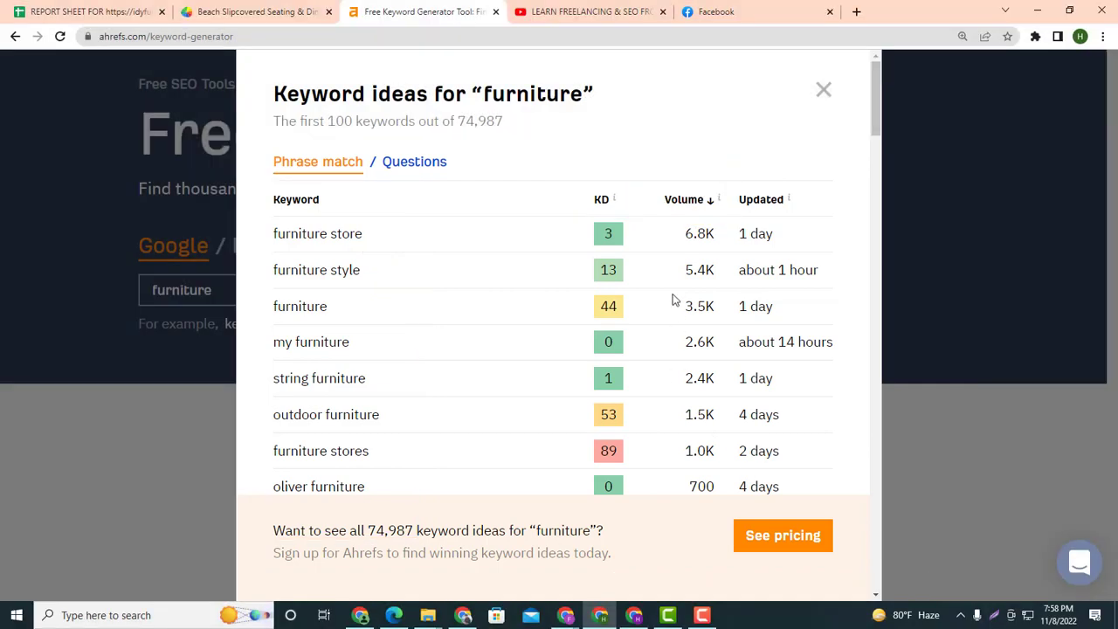
Examine the search volume and difficulty of the top furniture keywords and look through the rest of the keyword ideas list
drag(672, 236, 719, 237)
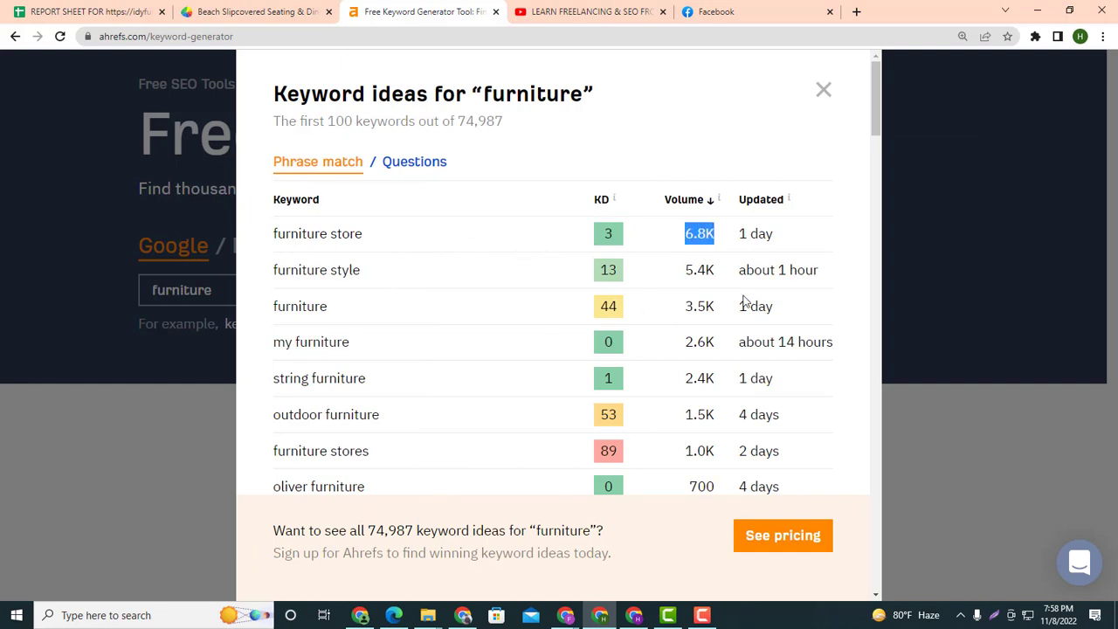
click(679, 270)
drag(680, 270, 611, 486)
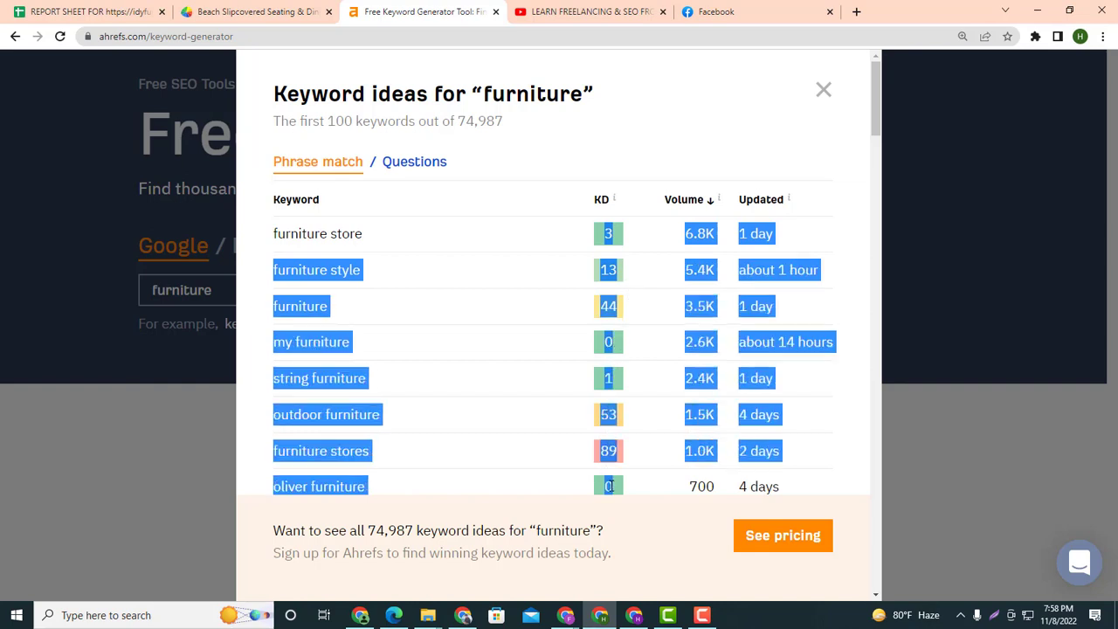
click(658, 158)
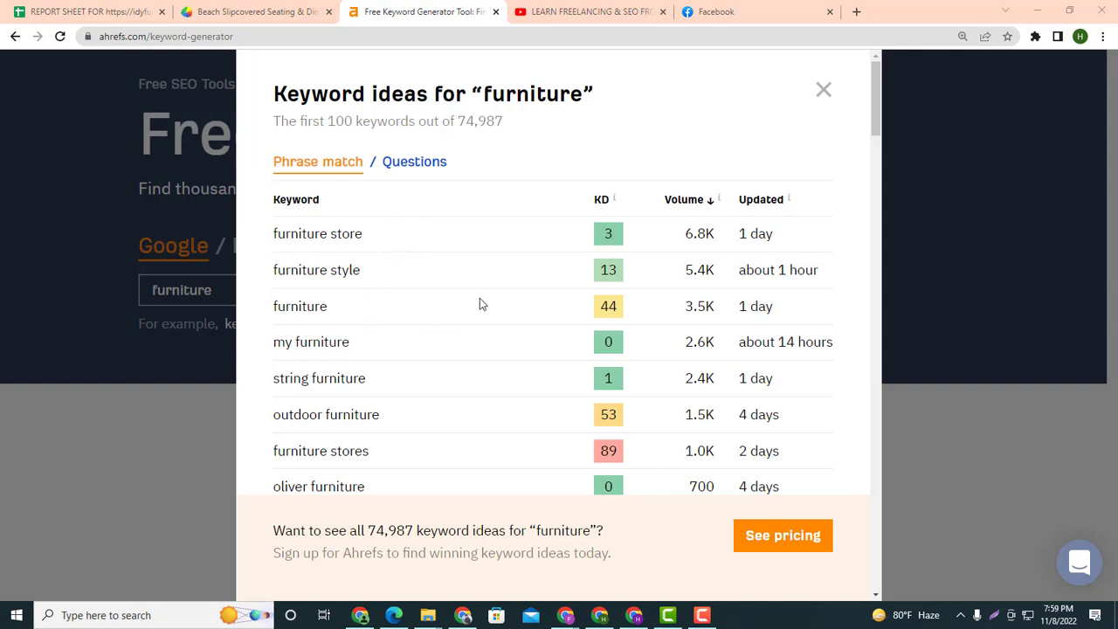
scroll(480, 304, down, 10)
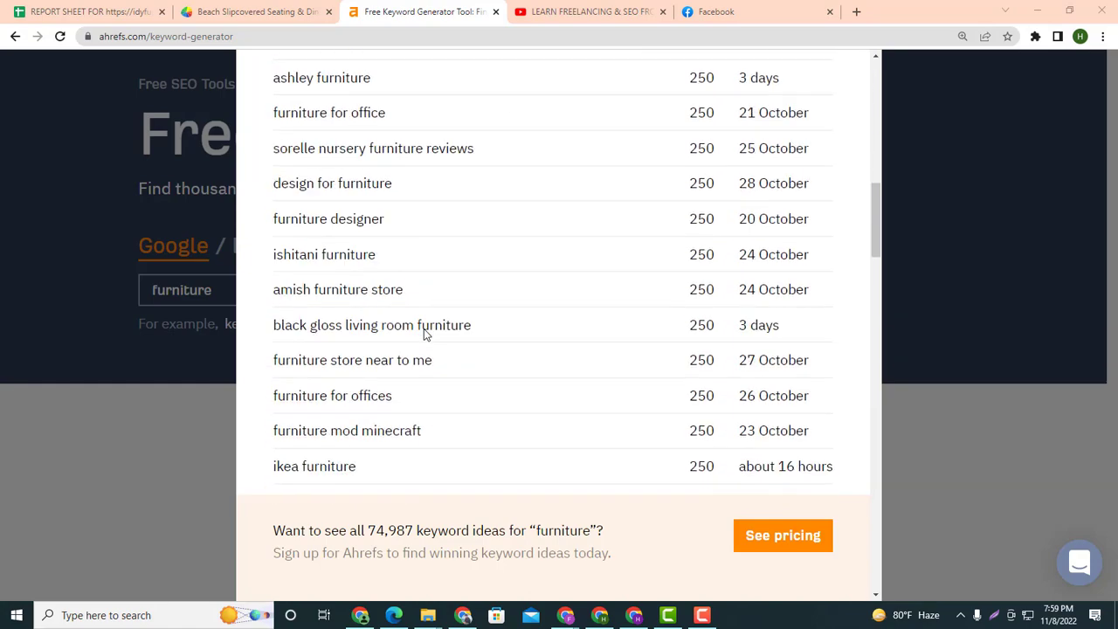
scroll(426, 333, down, 10)
scroll(481, 354, down, 7)
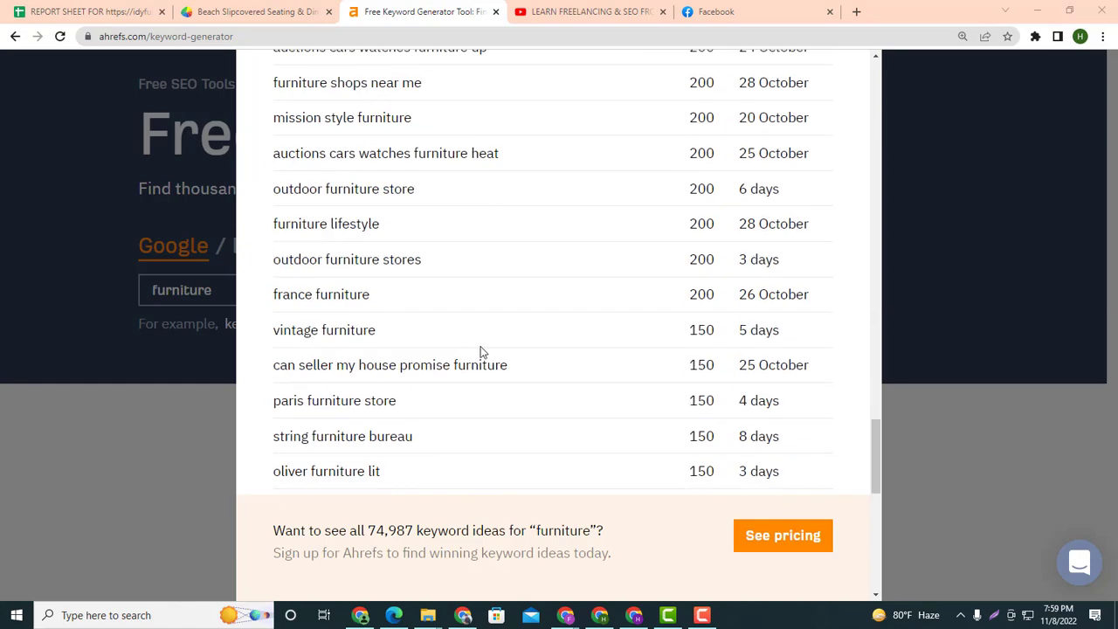
scroll(485, 359, up, 5)
scroll(487, 356, up, 20)
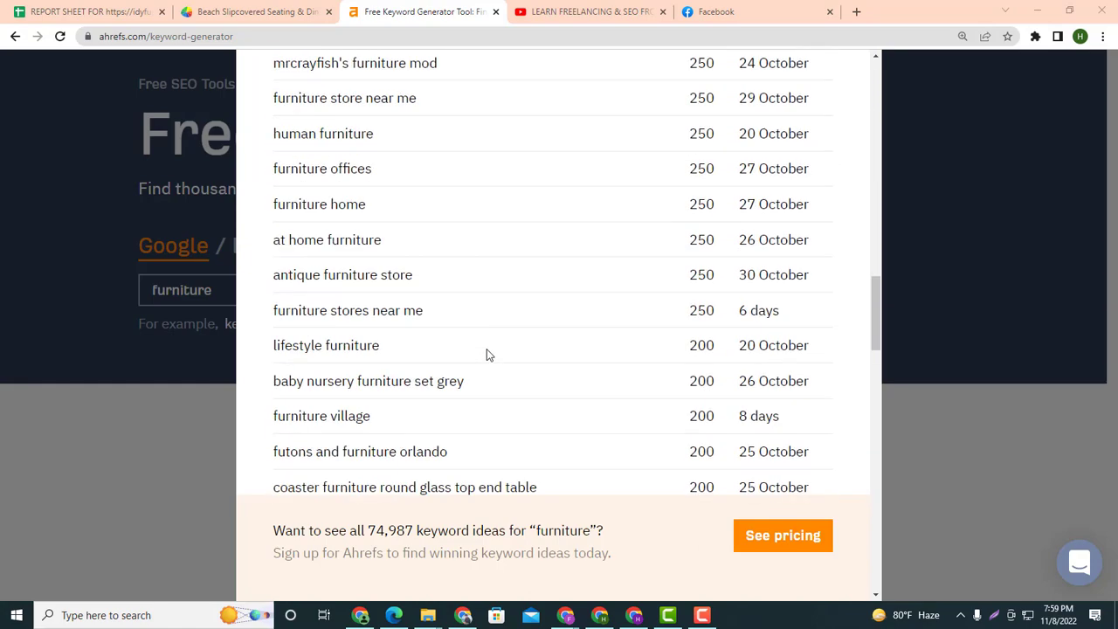
scroll(437, 328, up, 3)
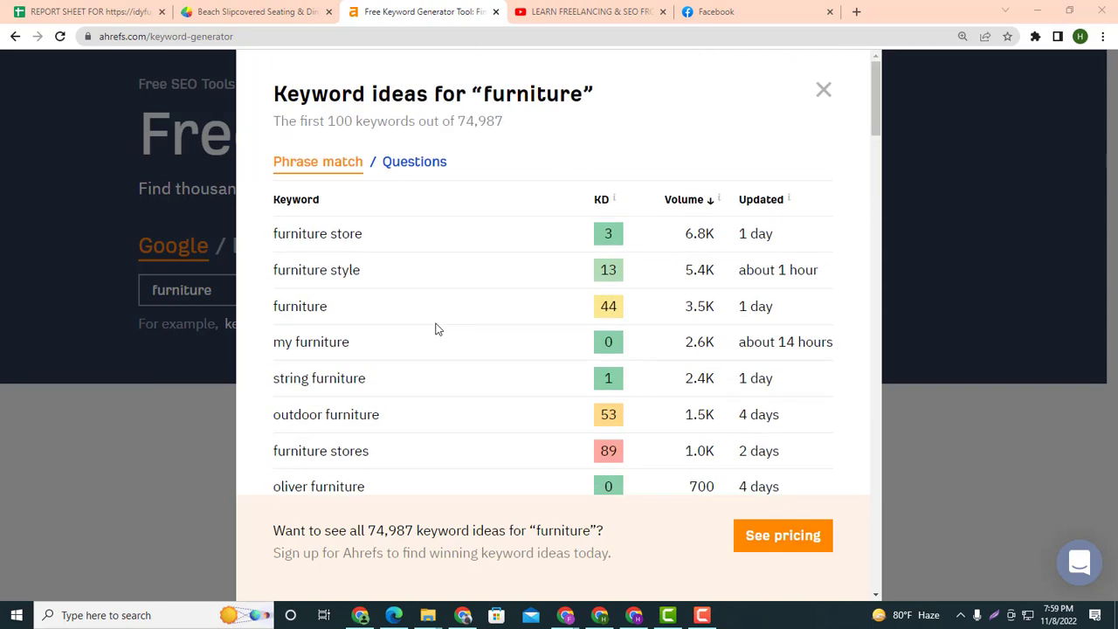
drag(271, 233, 312, 270)
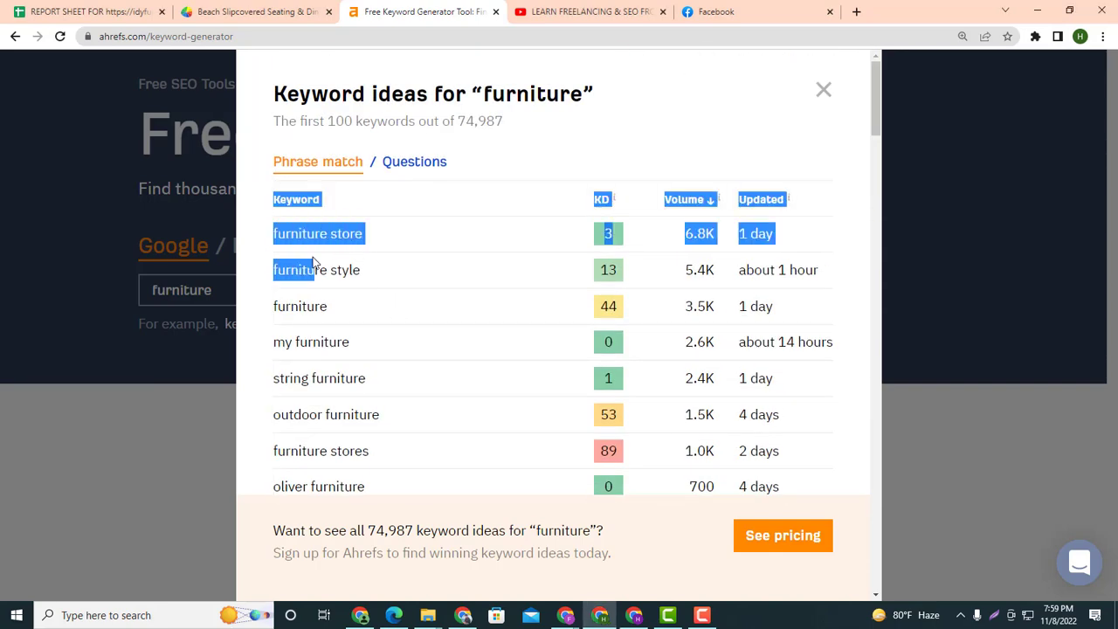
click(365, 258)
drag(271, 239, 340, 270)
click(276, 234)
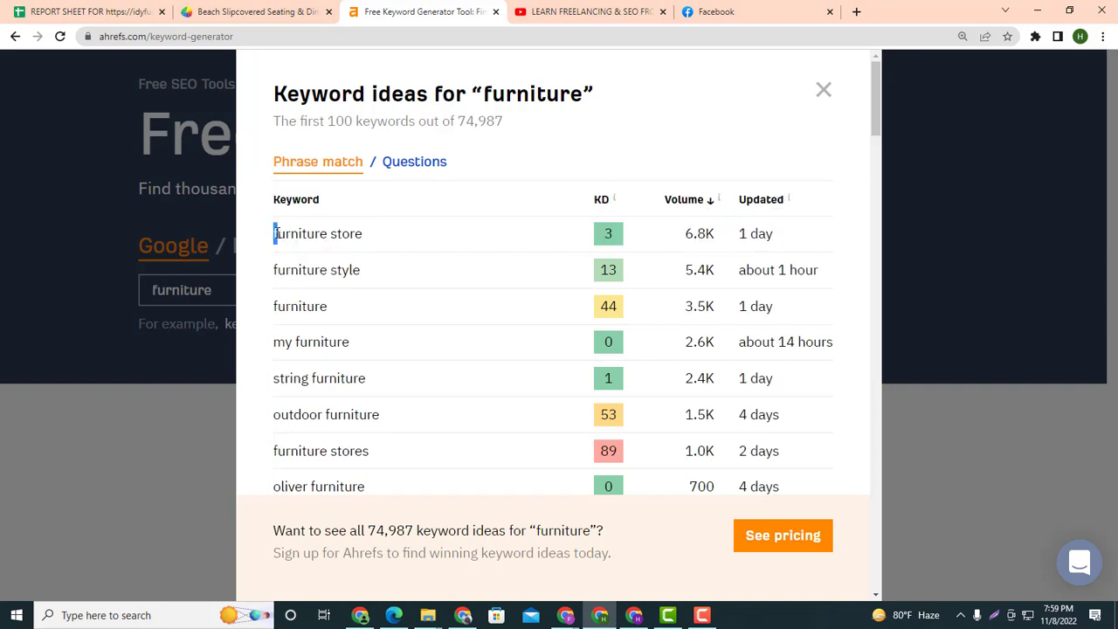
drag(276, 233, 390, 312)
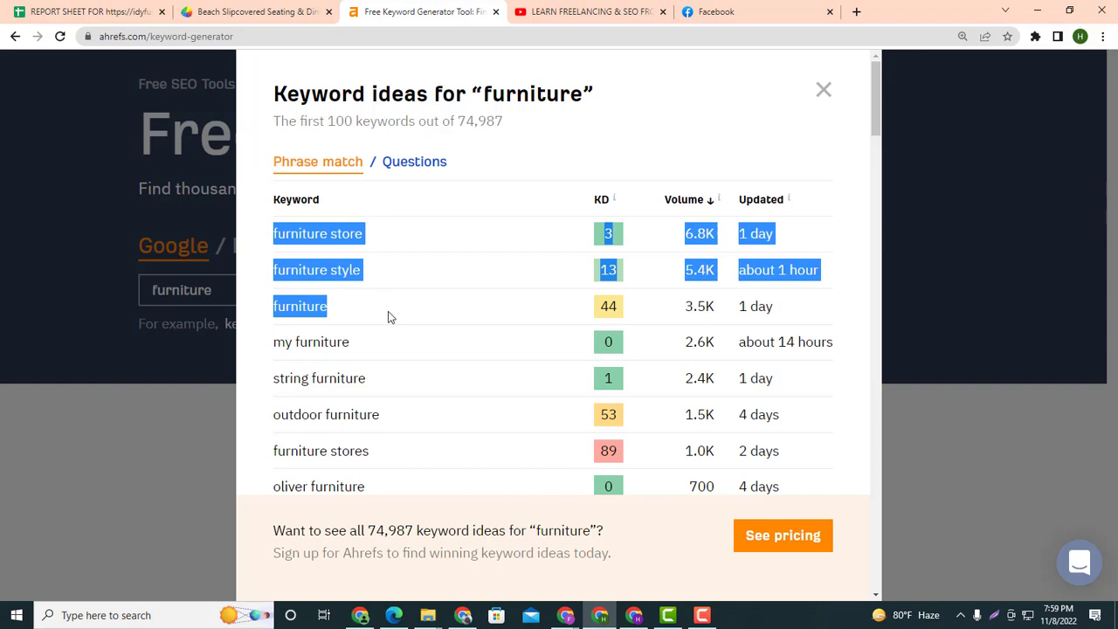
click(391, 317)
scroll(357, 292, down, 2)
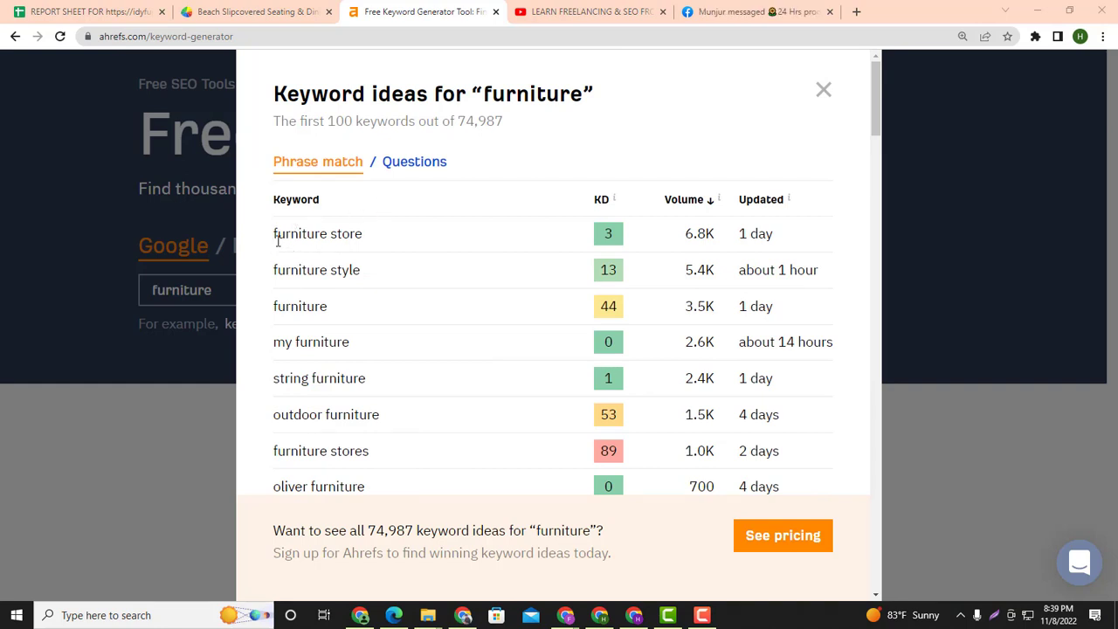
scroll(278, 241, down, 6)
scroll(278, 241, down, 5)
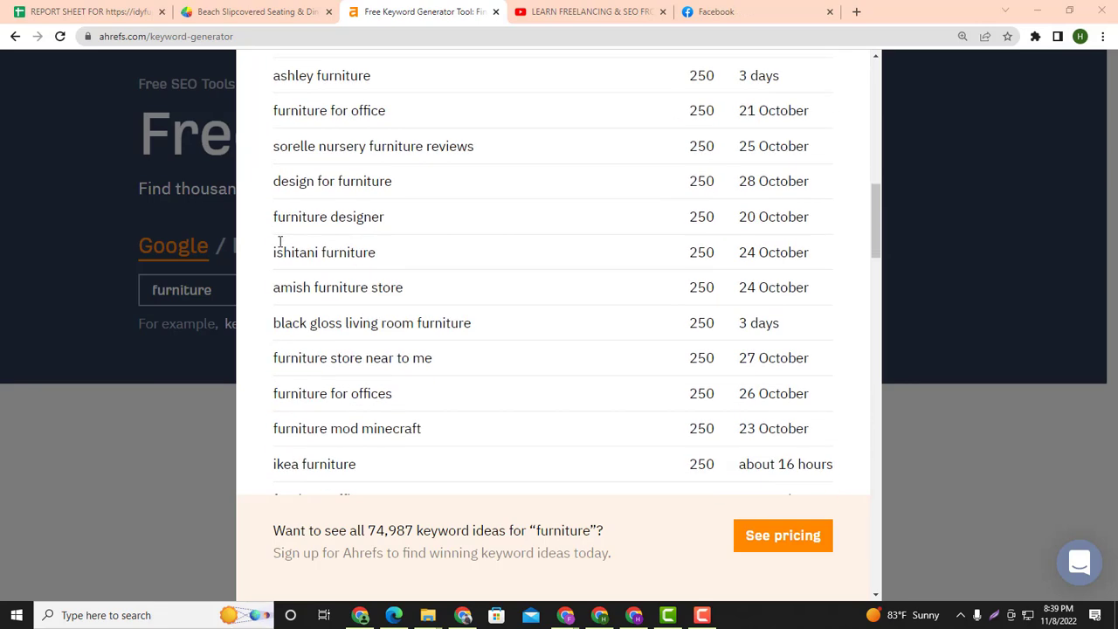
scroll(278, 241, up, 10)
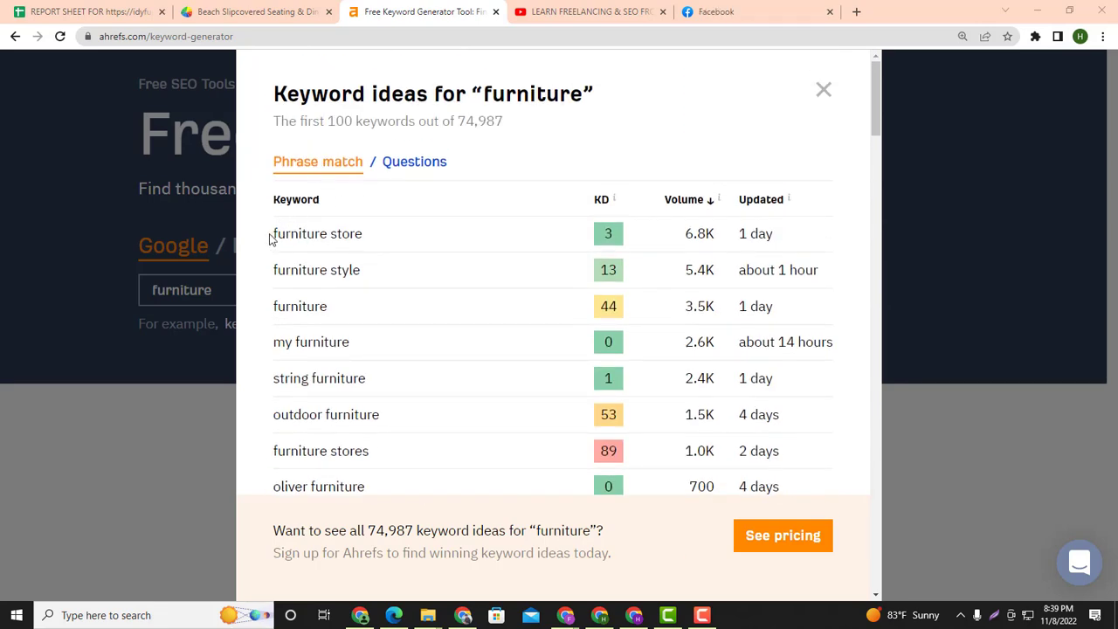
mouse_move(271, 239)
mouse_down()
mouse_move(274, 489)
mouse_move(276, 234)
mouse_up()
click(367, 263)
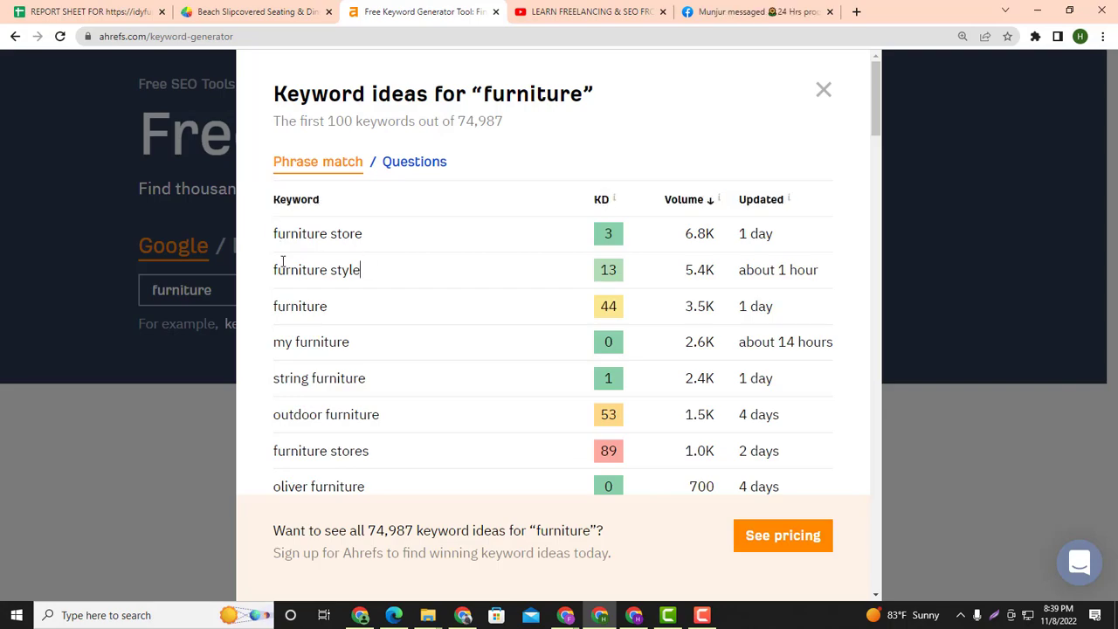
Copy the complete keyword ideas list, from furniture store through furniture storage, with the KD, volume and updated data
scroll(379, 322, down, 15)
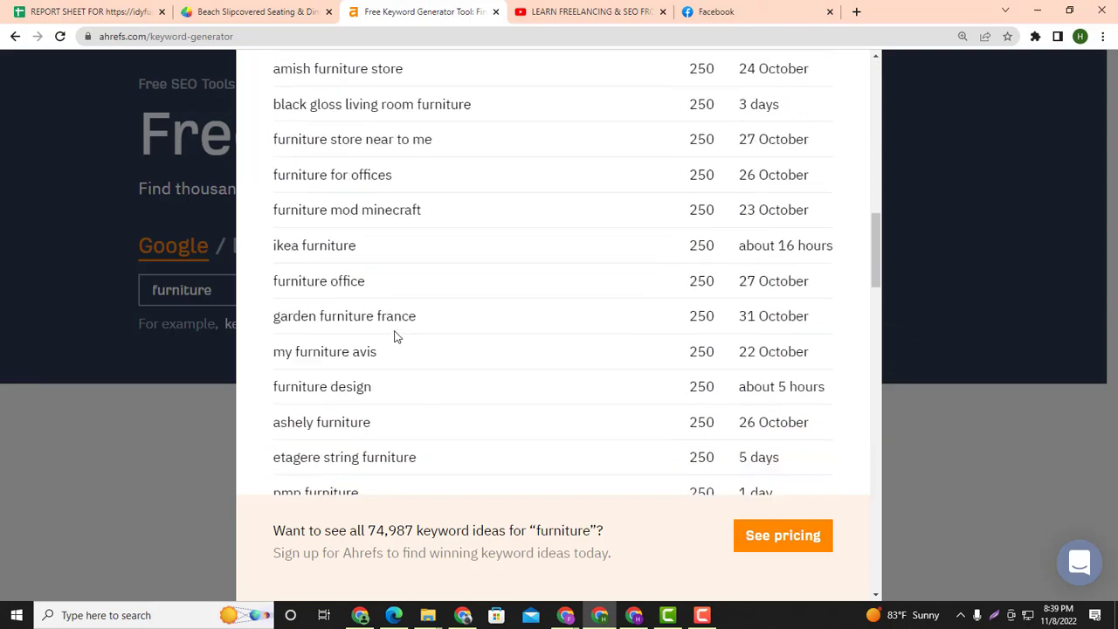
scroll(407, 339, down, 20)
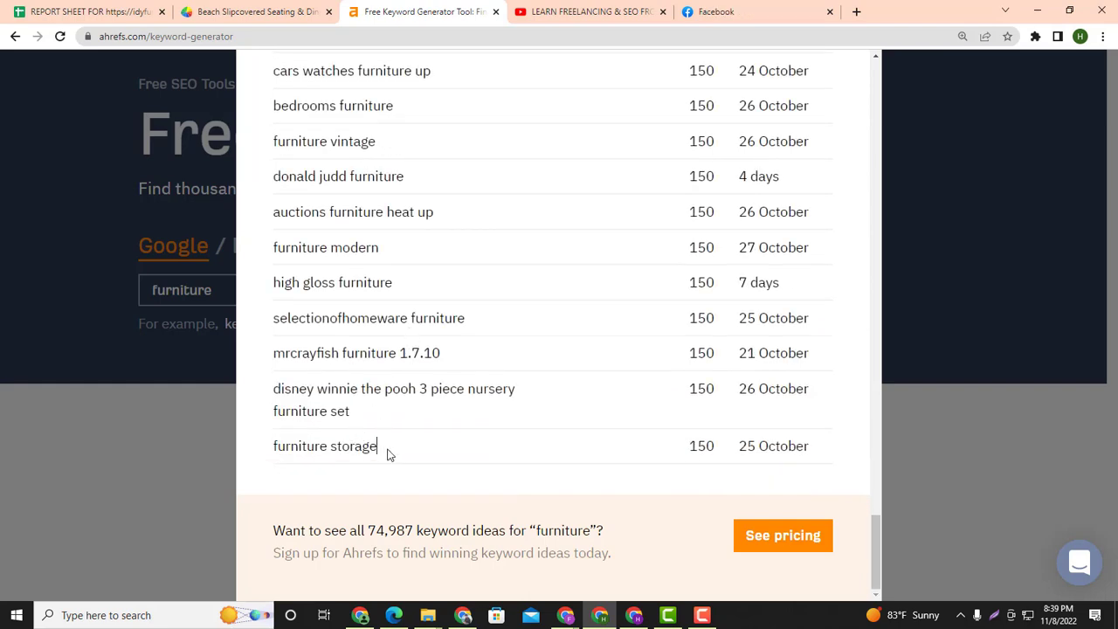
drag(387, 454, 277, 250)
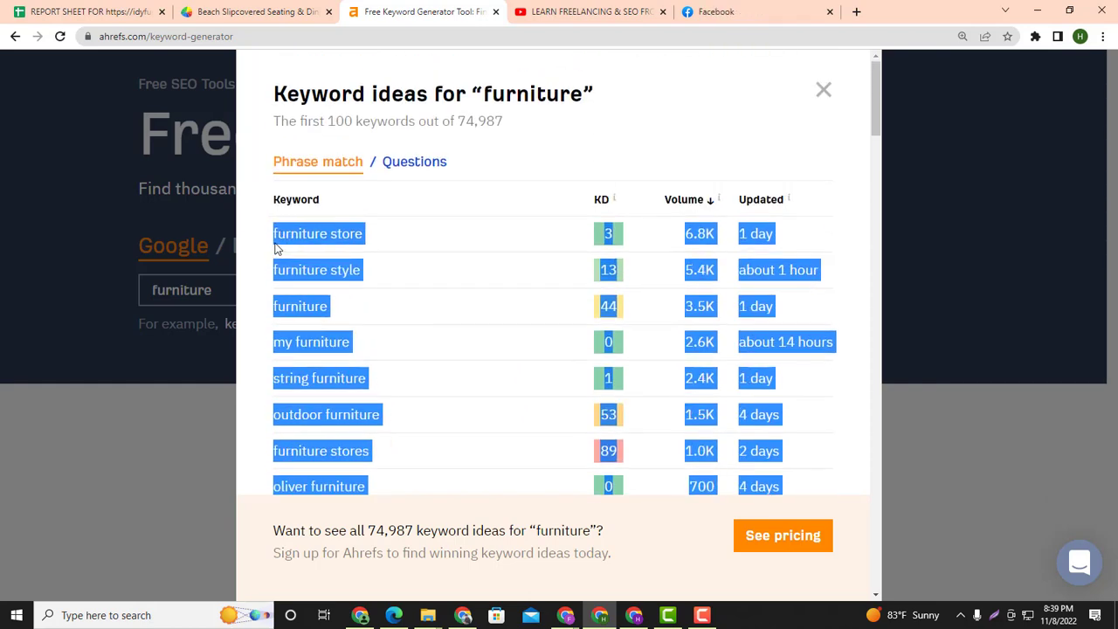
right_click(330, 235)
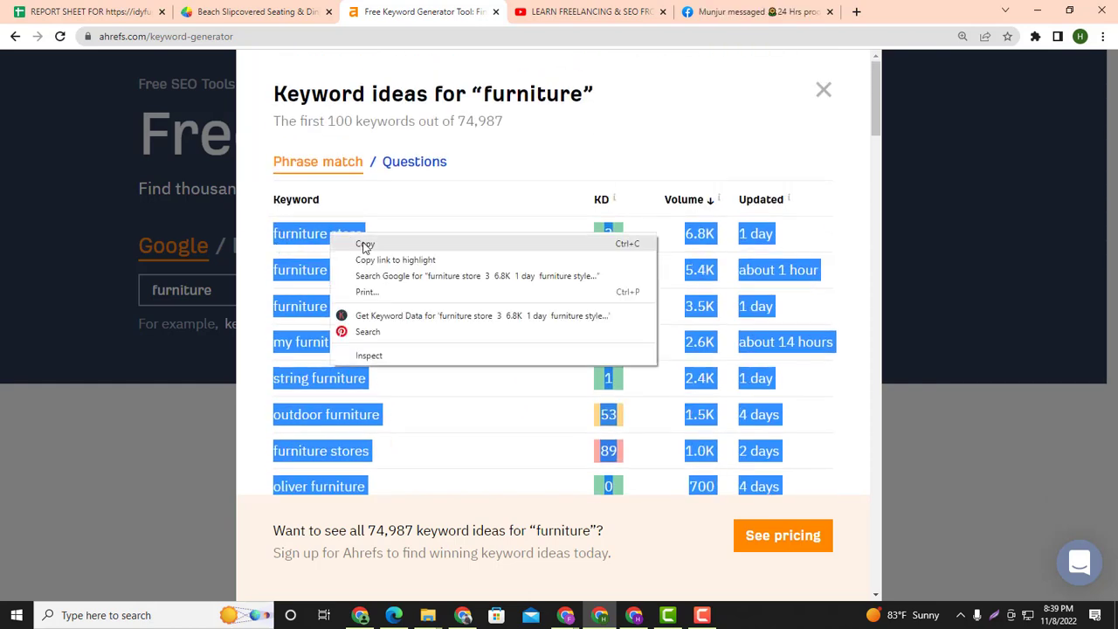
click(365, 245)
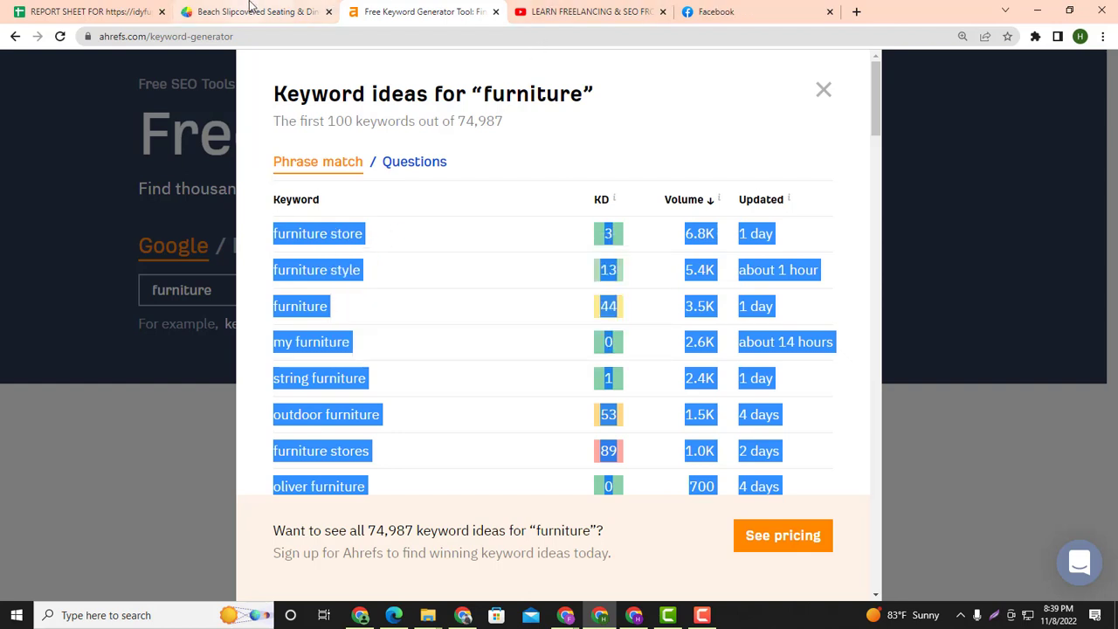
Return to the Idy Furniture report sheet and enter the heading "keywords" in cell B20 below KEYWORD RESECH
click(116, 12)
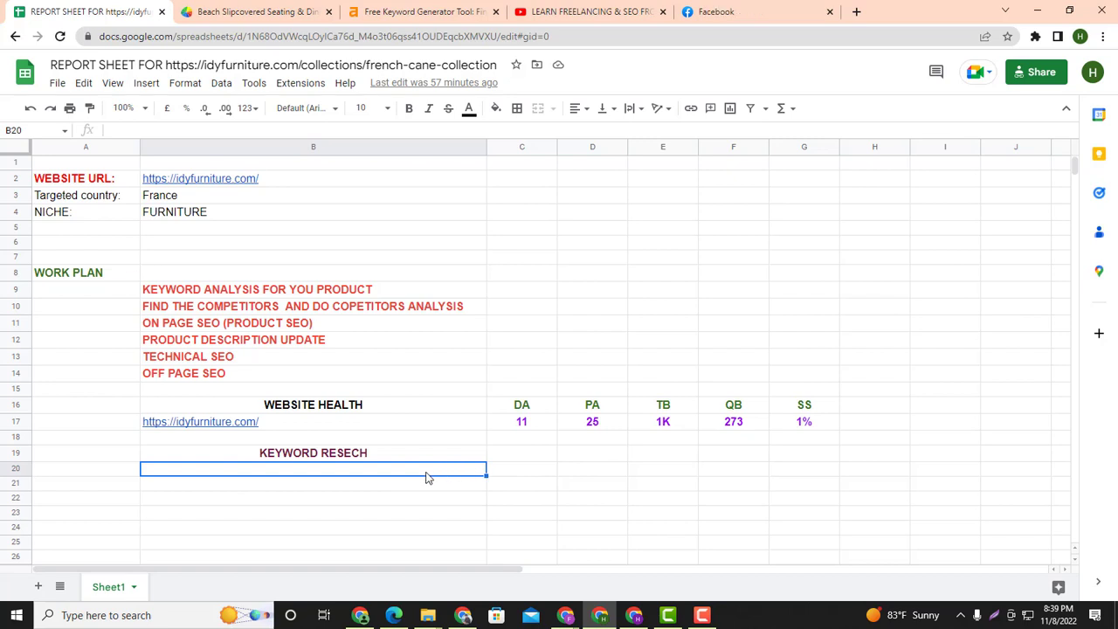
double_click(343, 472)
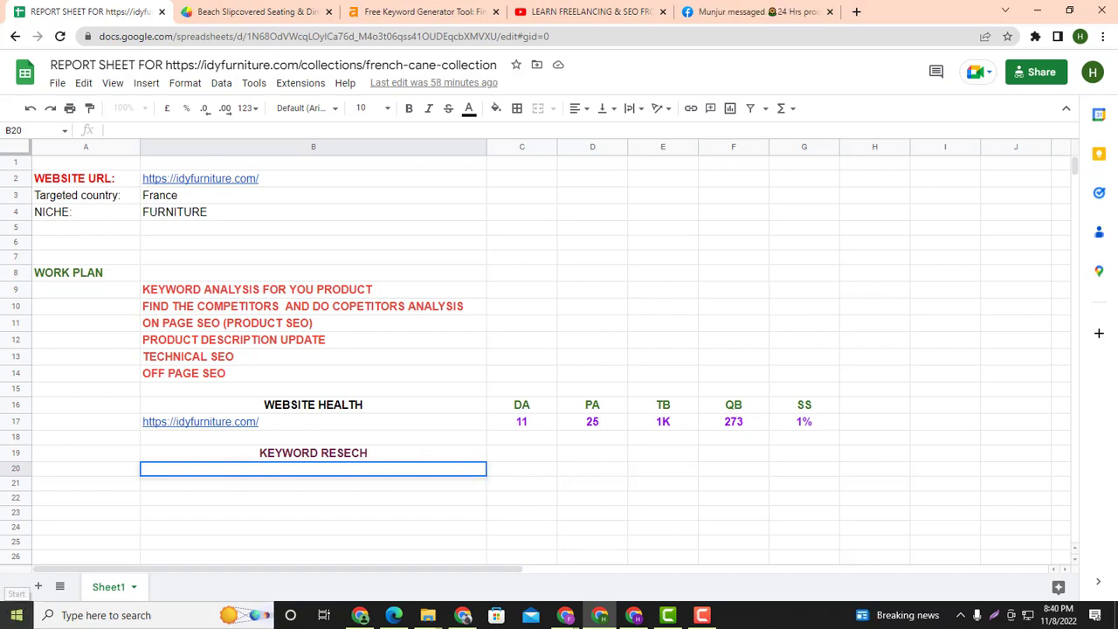
text(k)
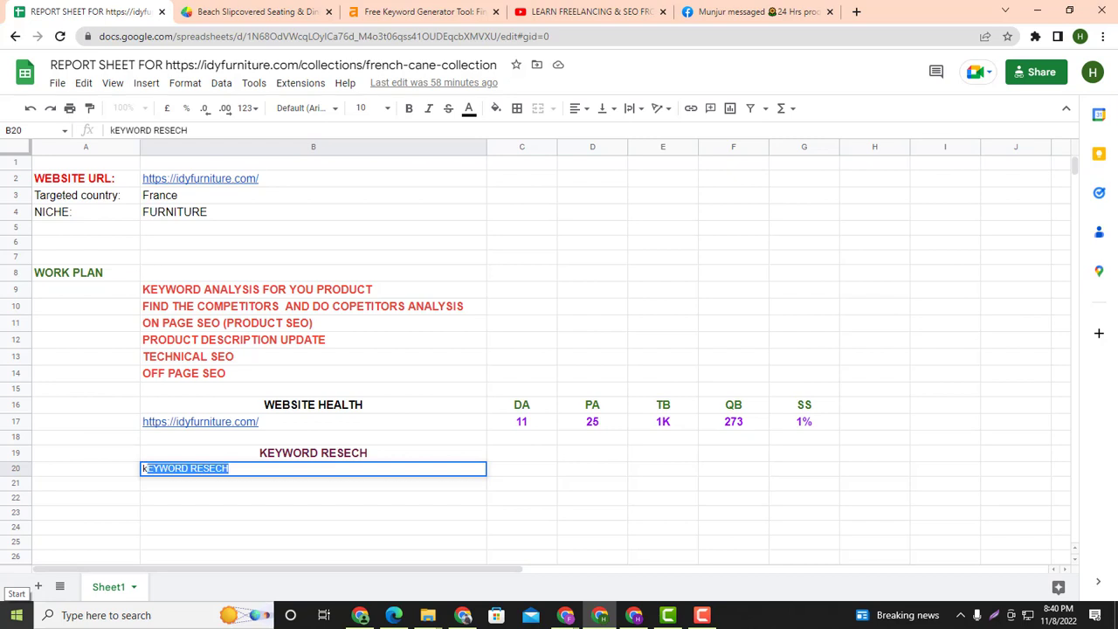
text(ey)
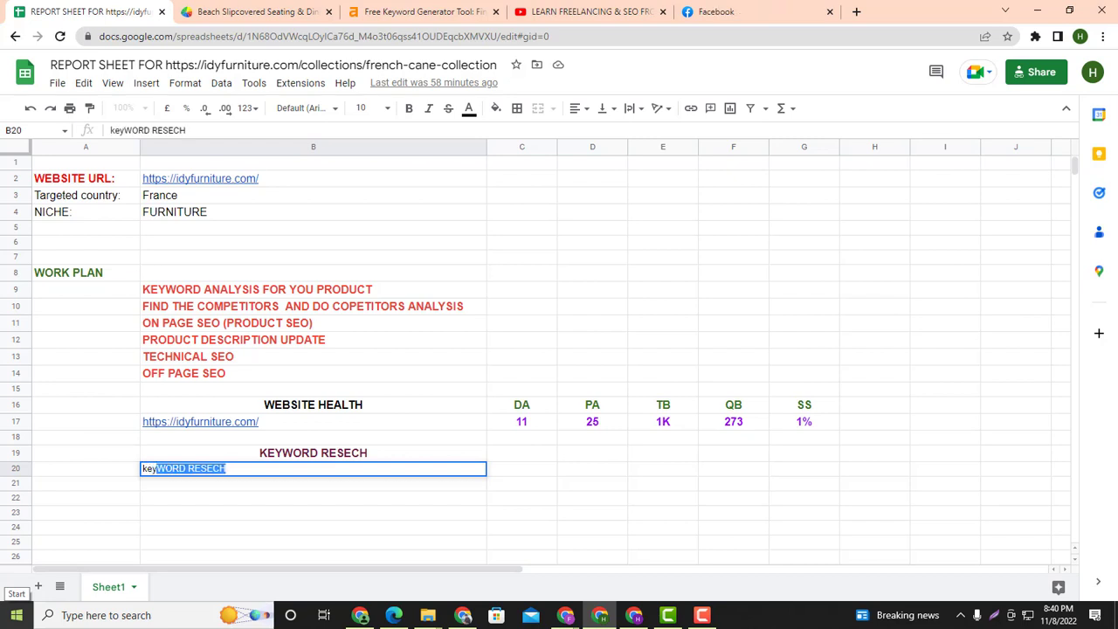
text(words)
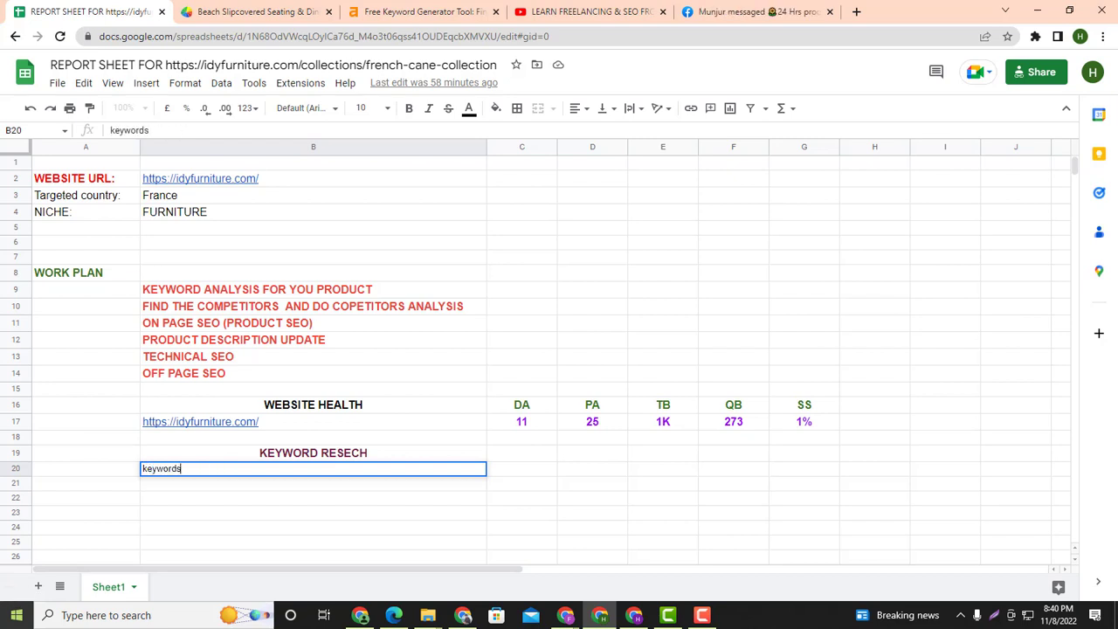
Enter the column headings .KD in C20, SV in D20 and STATUS in E20 beside the keywords heading
click(514, 473)
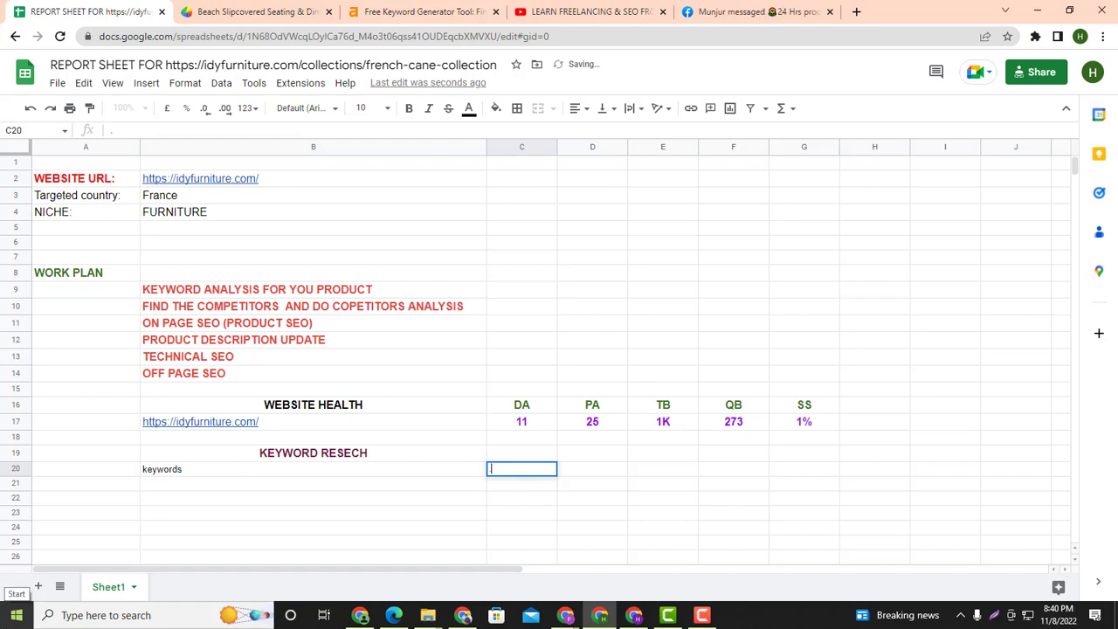
text(KD)
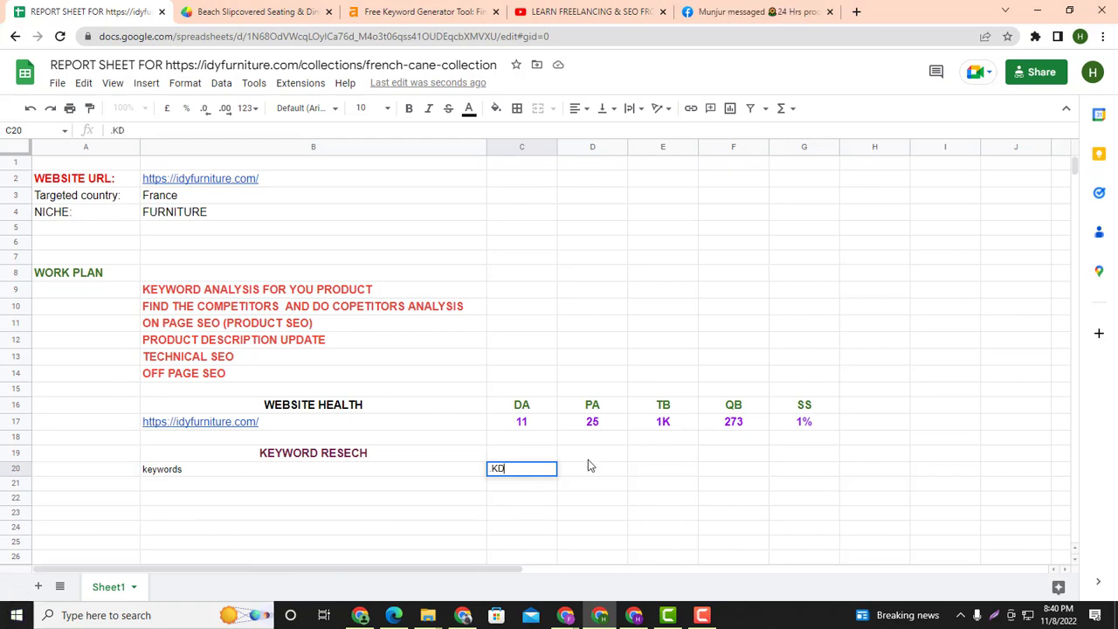
key(Tab)
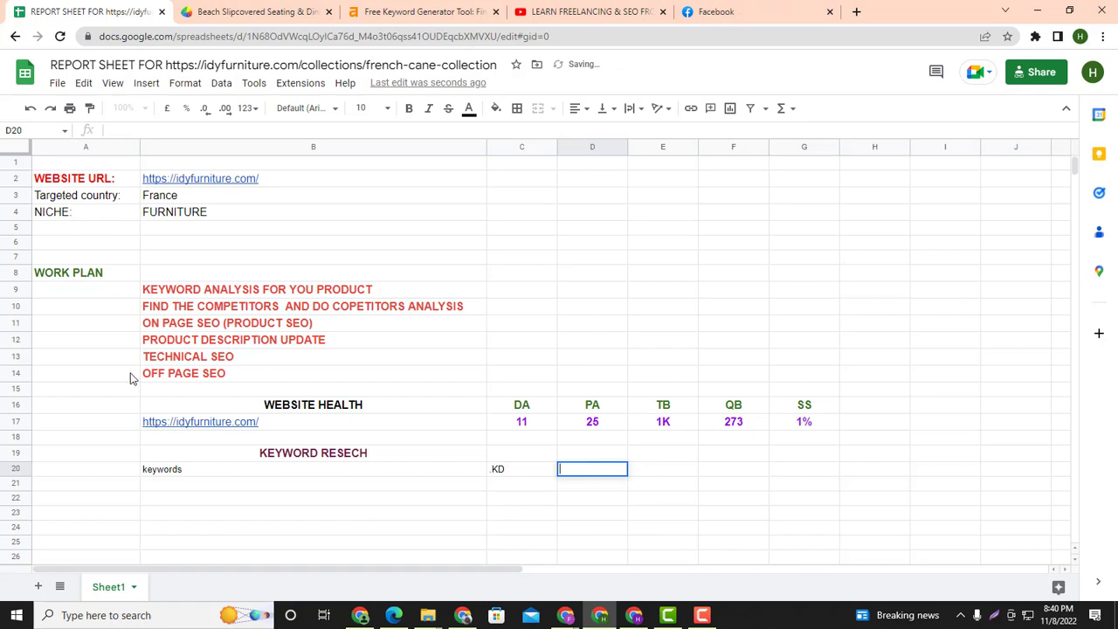
text(S)
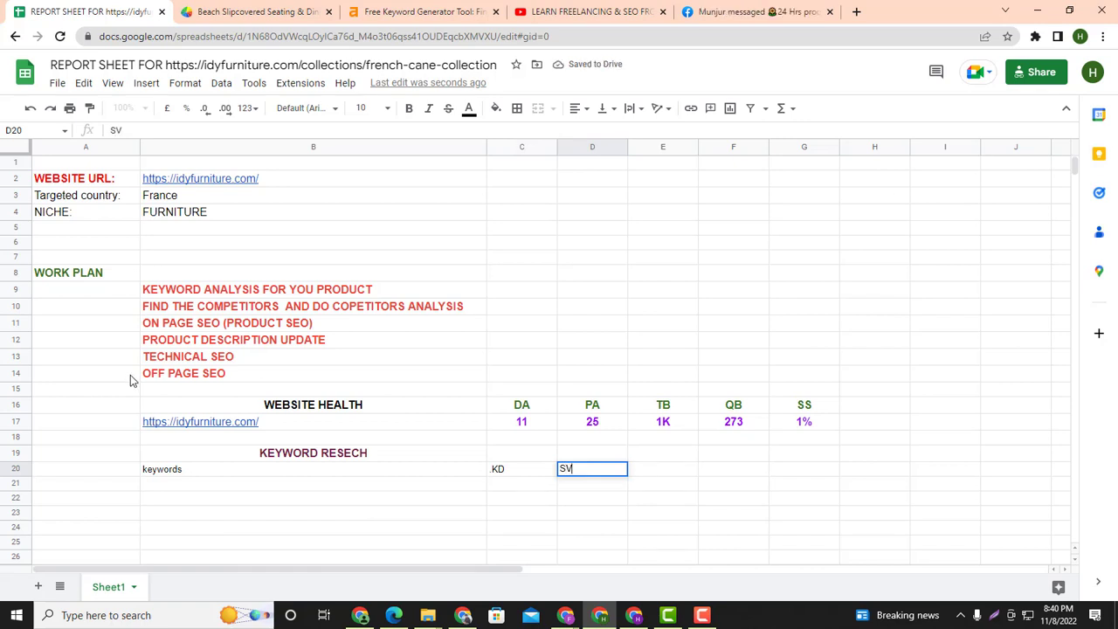
text(V)
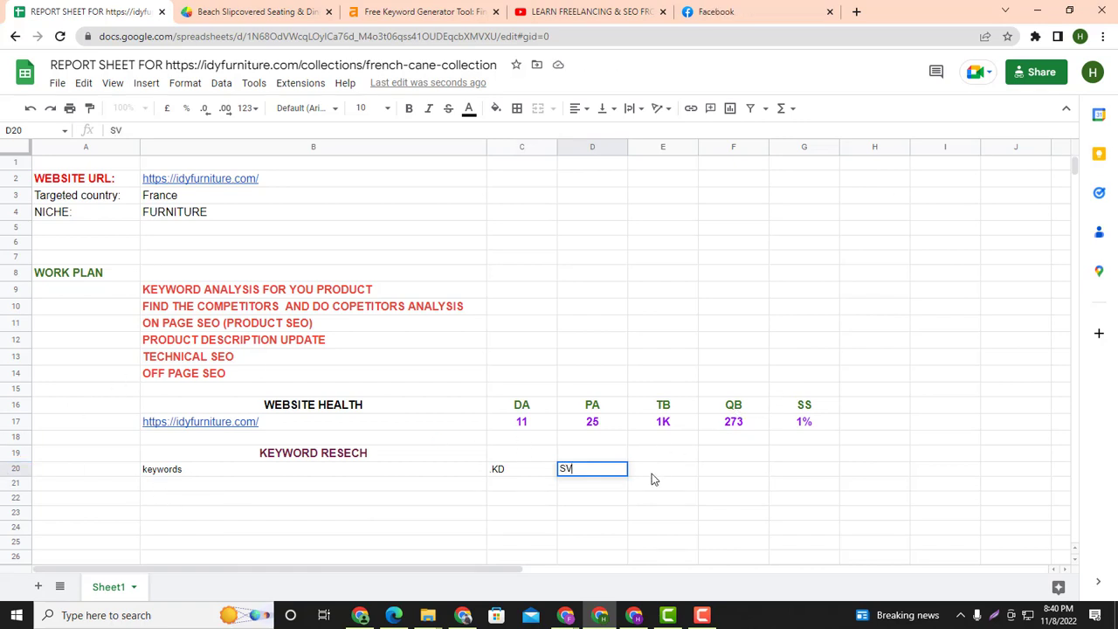
double_click(654, 469)
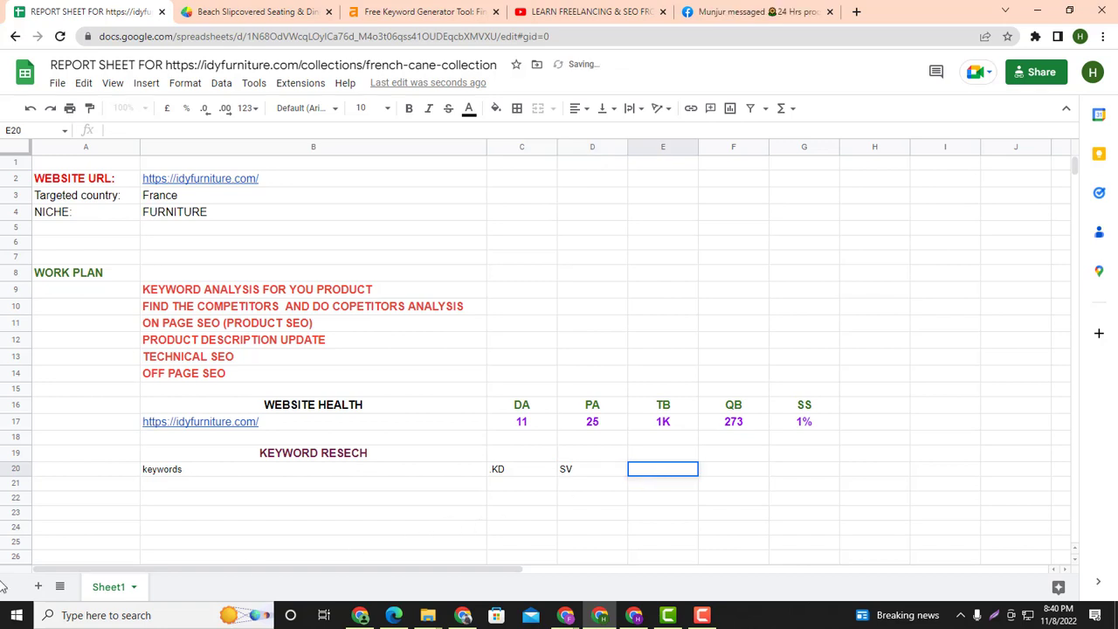
text(STA)
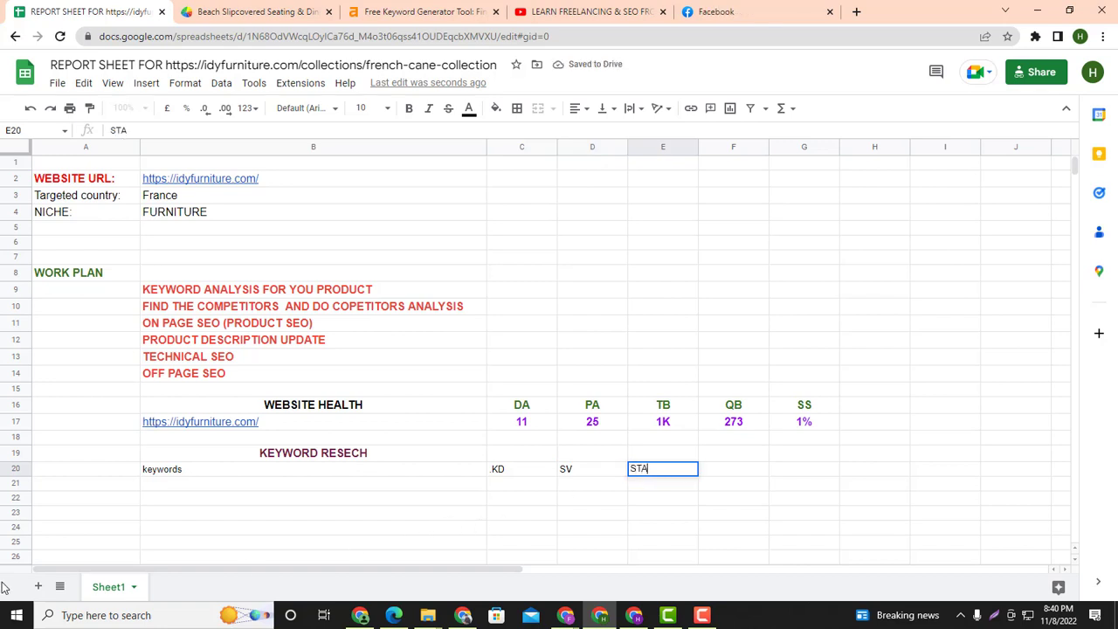
text(TUS)
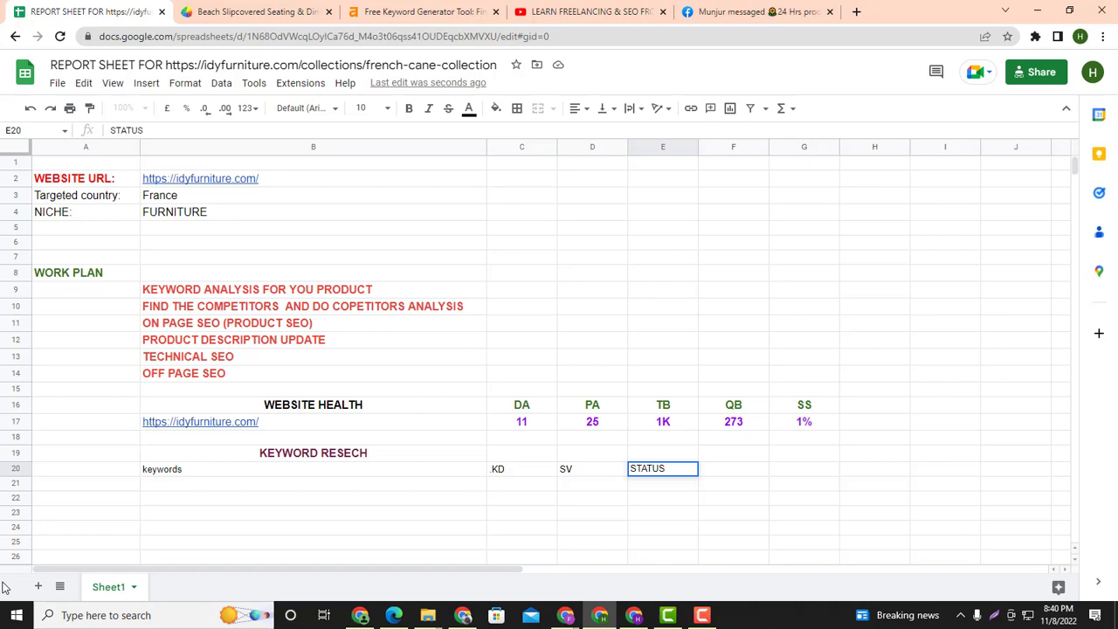
click(419, 11)
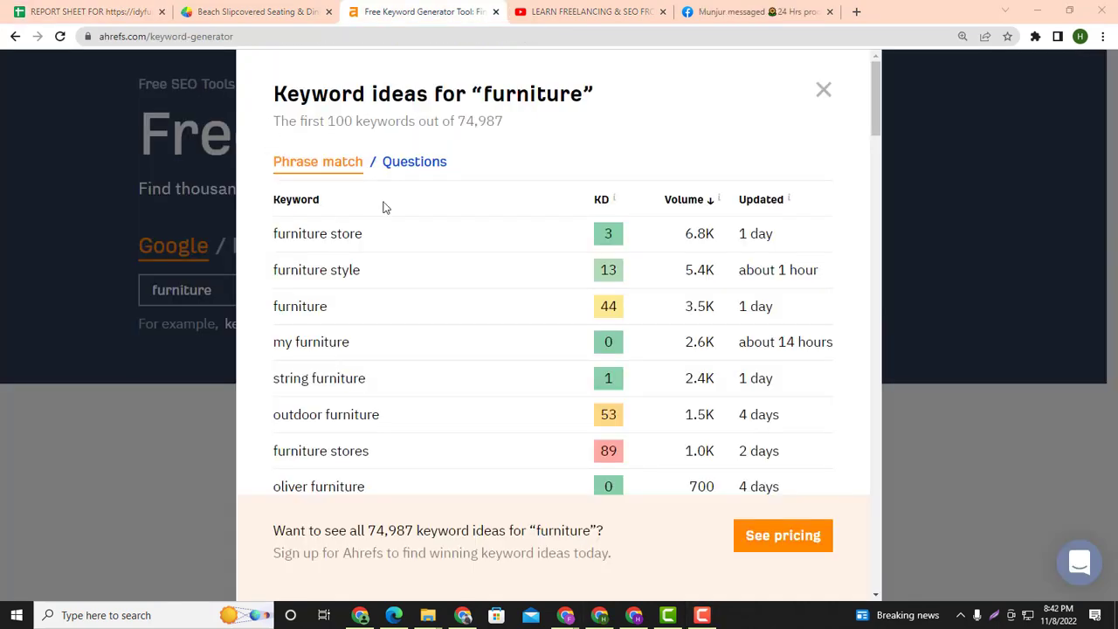
click(240, 11)
click(136, 12)
double_click(352, 407)
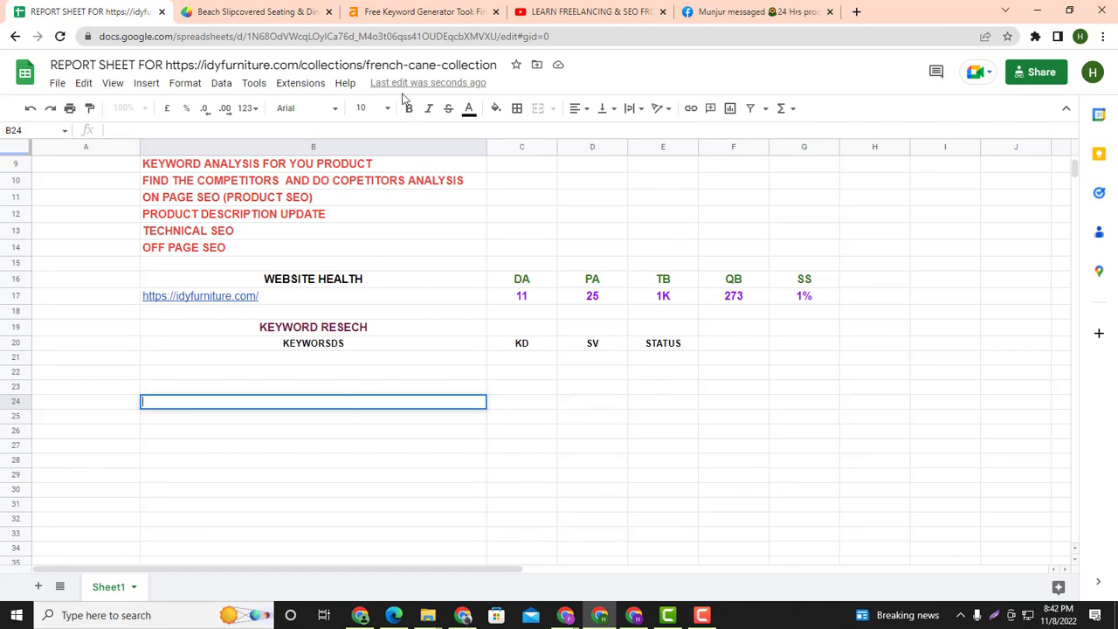
Copy the keyword "furniture store" from the Ahrefs keyword ideas list and paste it into cell B21 of the report sheet
click(419, 11)
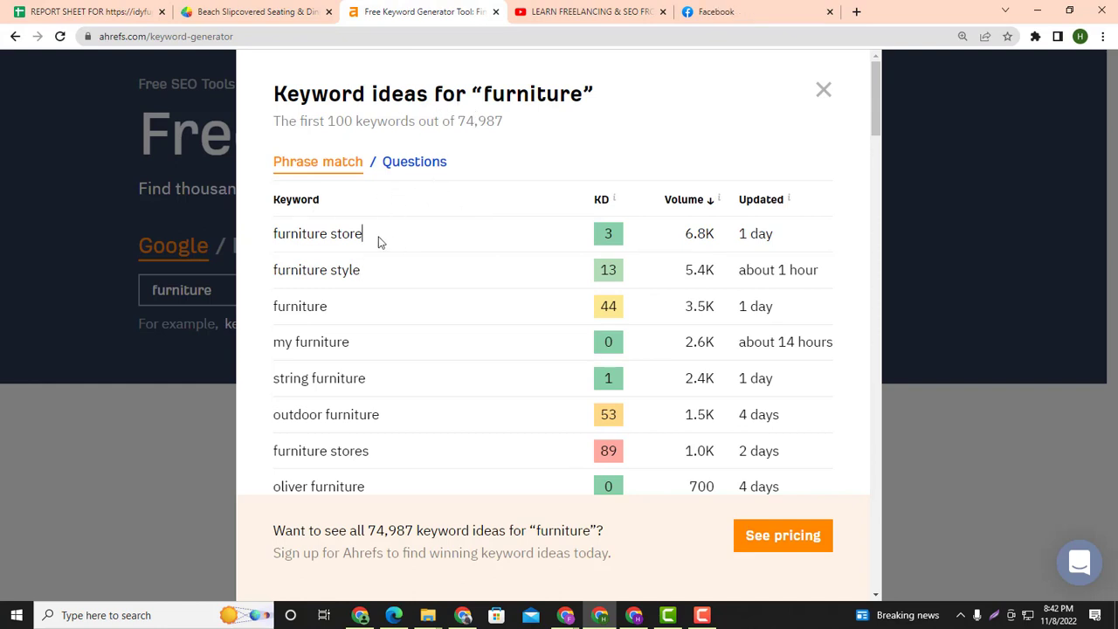
drag(380, 242, 274, 238)
right_click(278, 238)
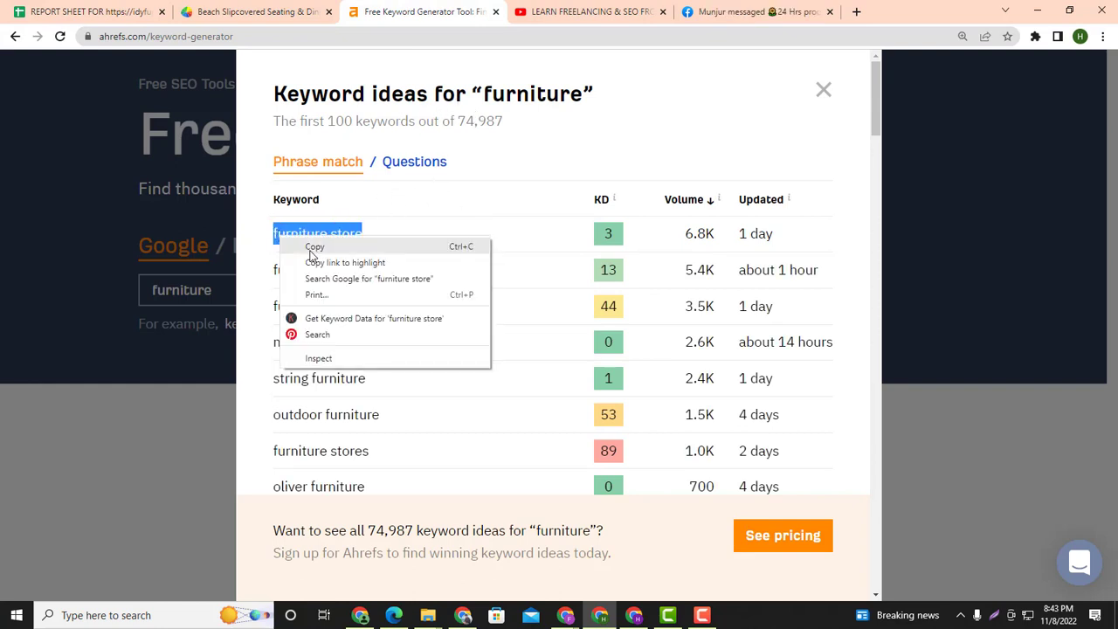
click(313, 248)
click(87, 11)
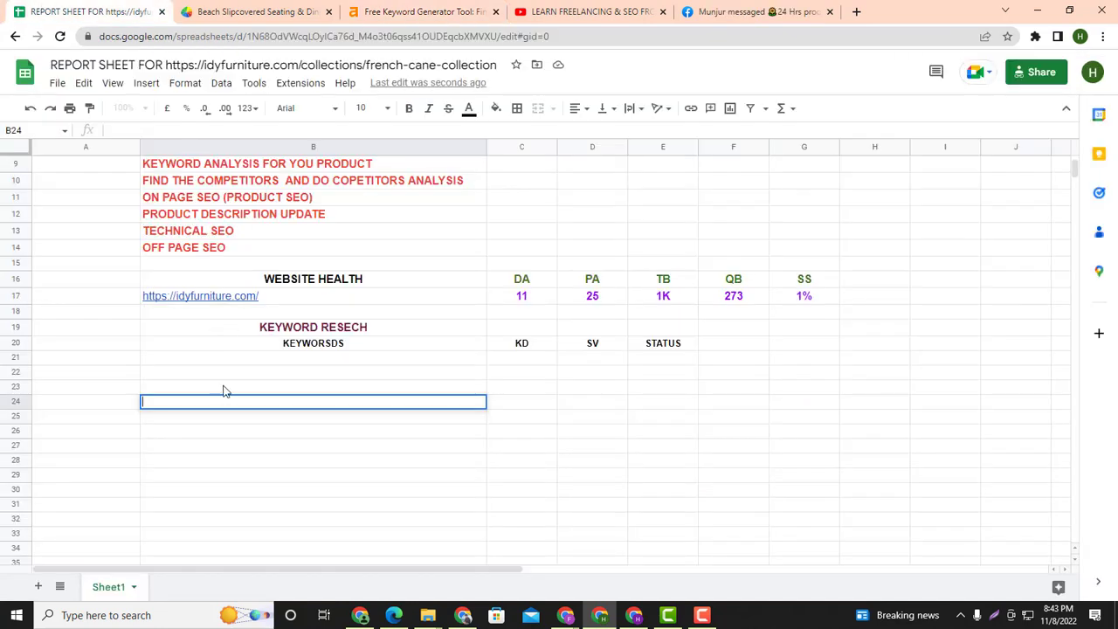
click(319, 353)
double_click(310, 362)
right_click(310, 362)
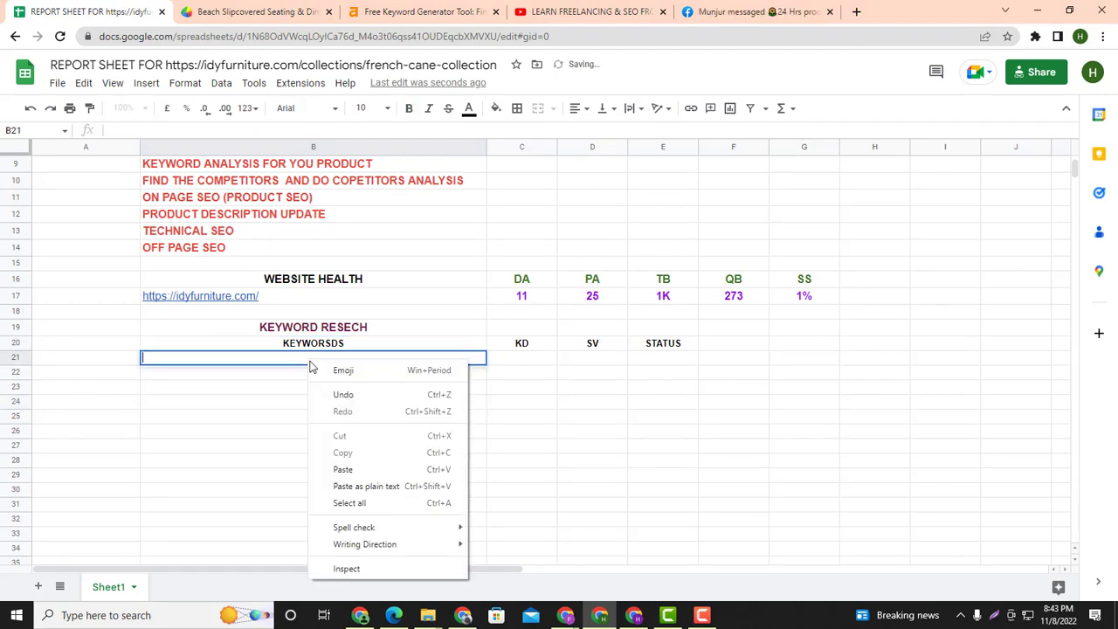
click(345, 467)
Check the Ahrefs figures for furniture store and enter KD 3 in C21 and SV 6.8 in D21 of the report sheet
click(398, 11)
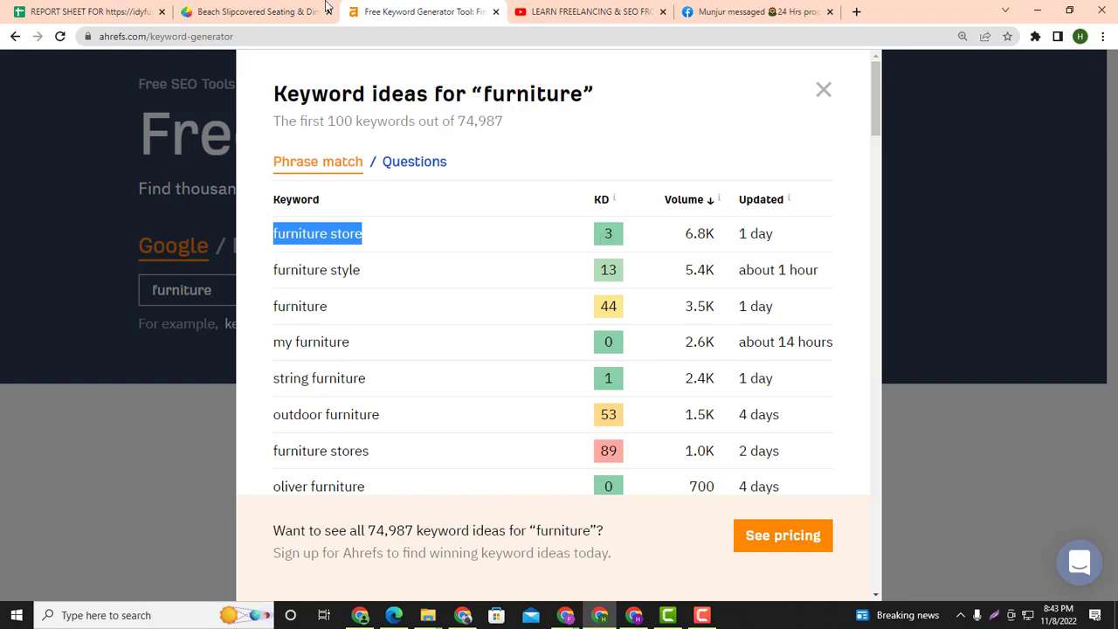
click(255, 8)
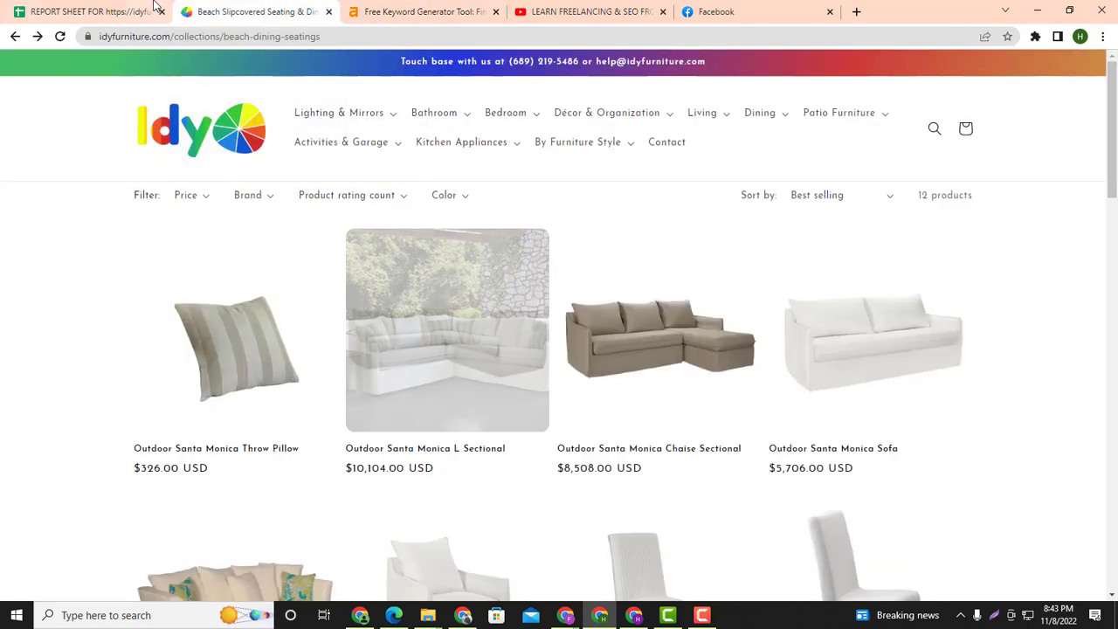
key(ctrl+1)
double_click(527, 358)
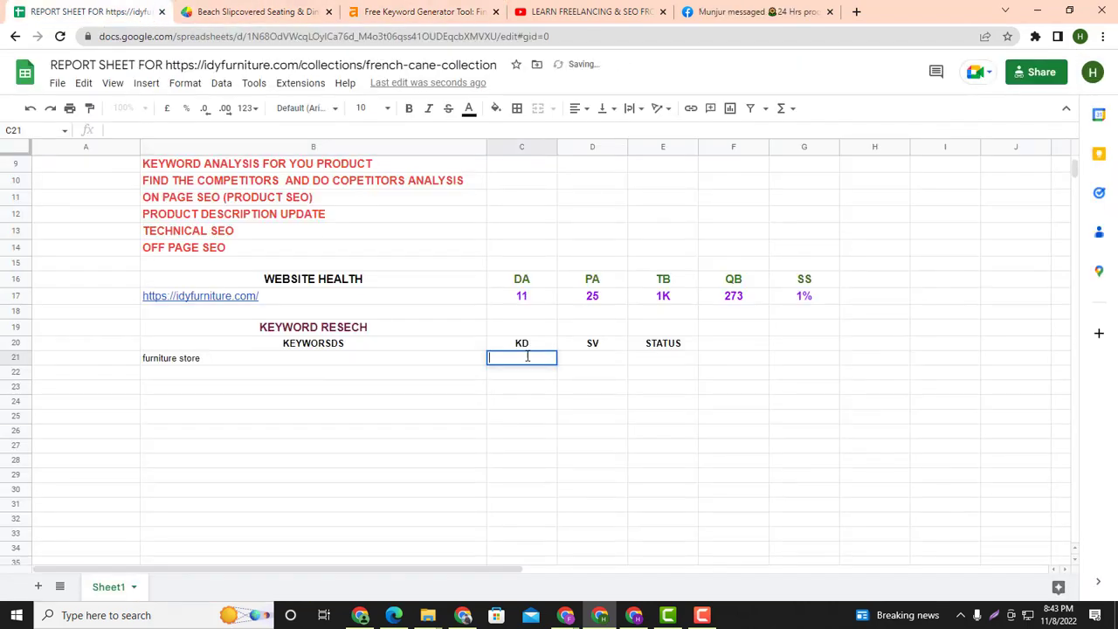
text(3)
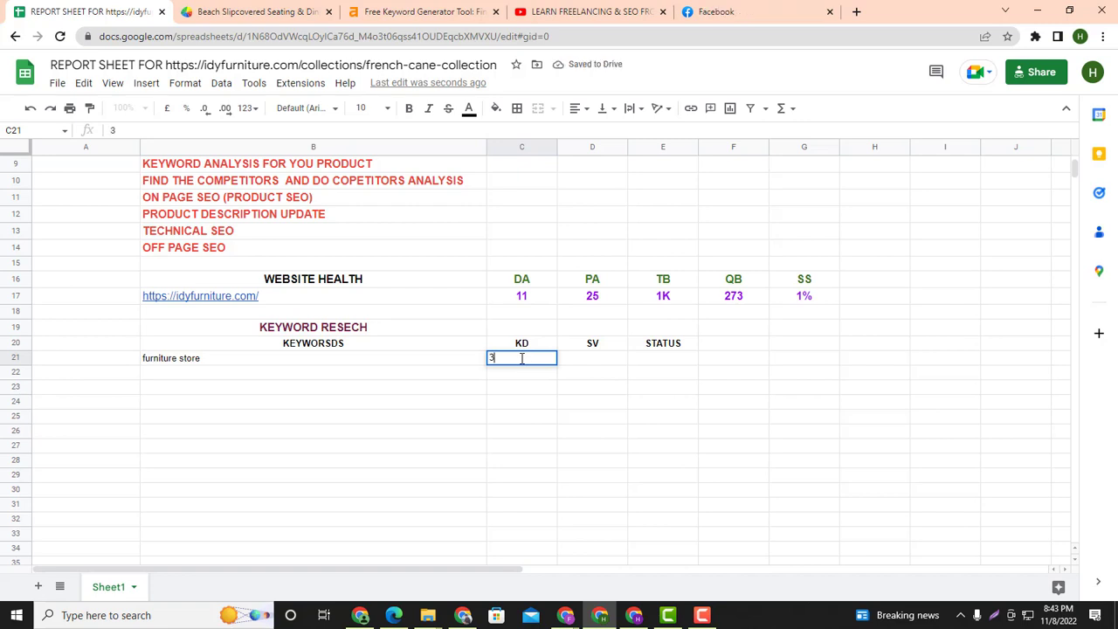
click(589, 359)
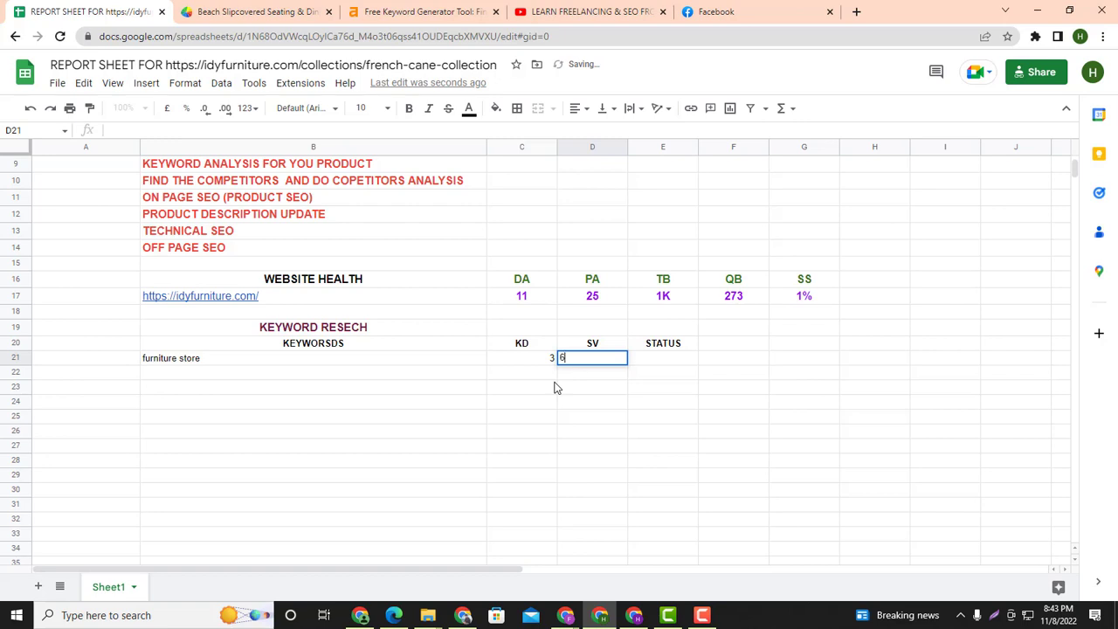
text(6.)
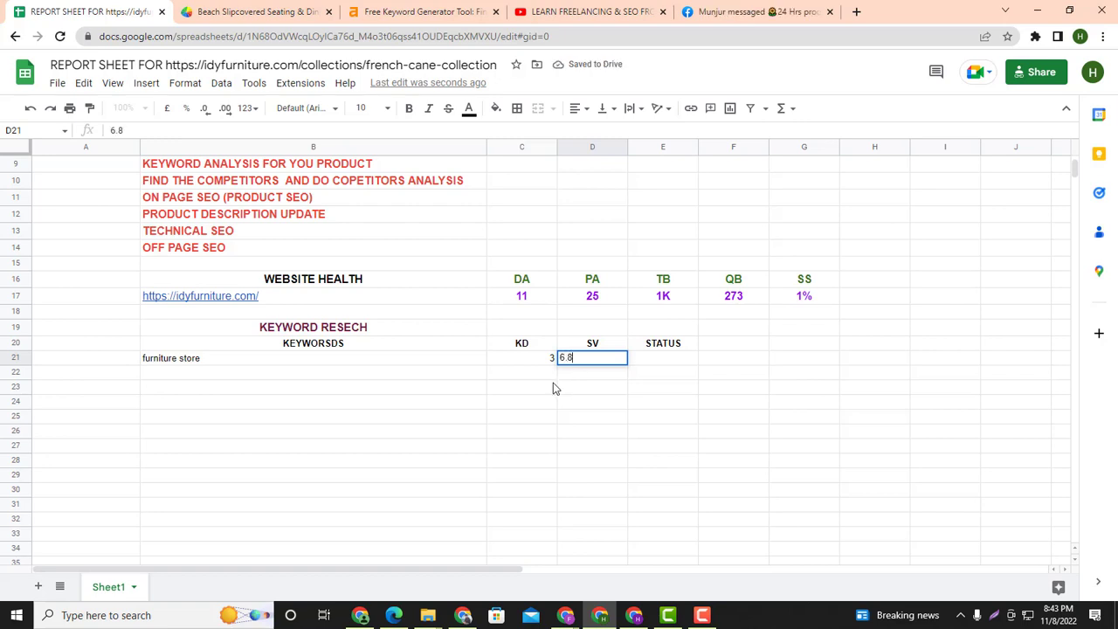
text(8)
click(349, 385)
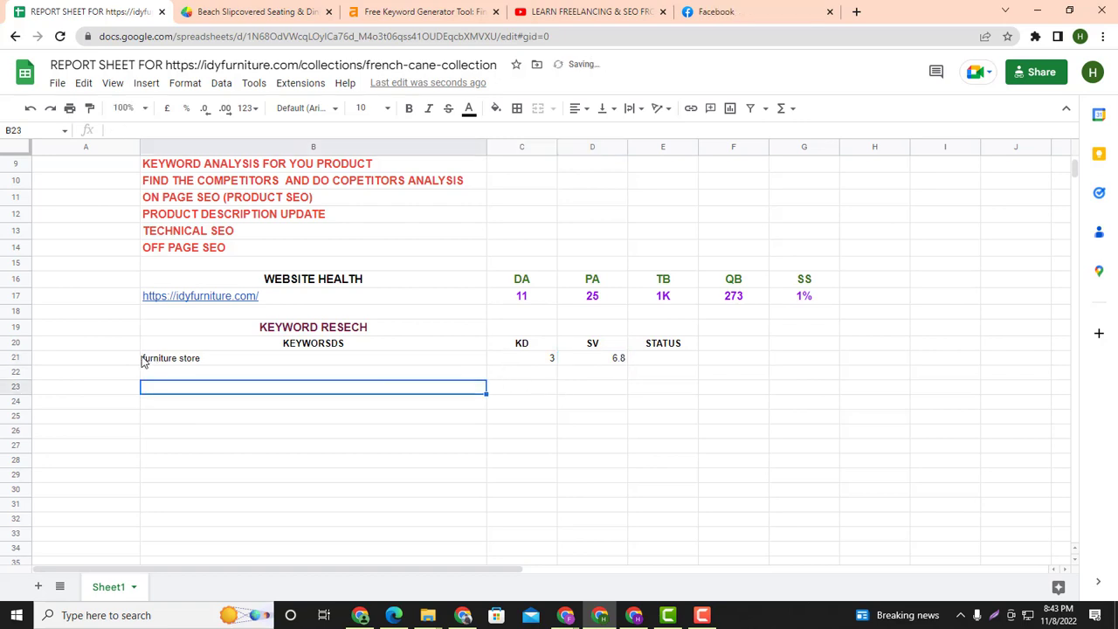
Center-align the furniture store row across A21:D21 and enter its status LOW in E21
drag(131, 360, 194, 361)
drag(538, 367, 612, 359)
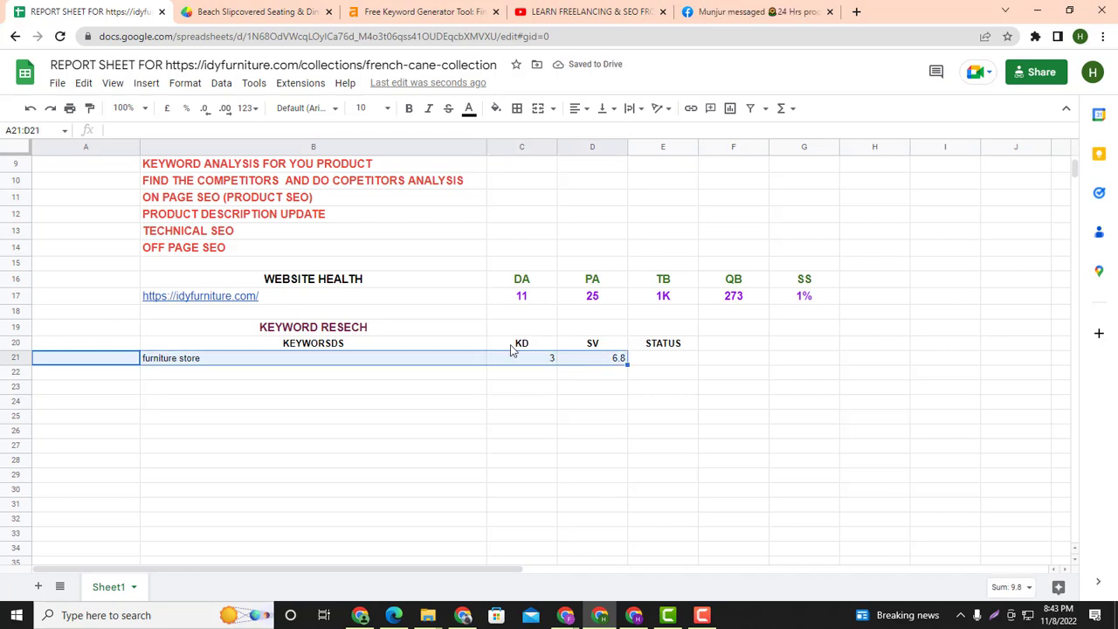
click(577, 108)
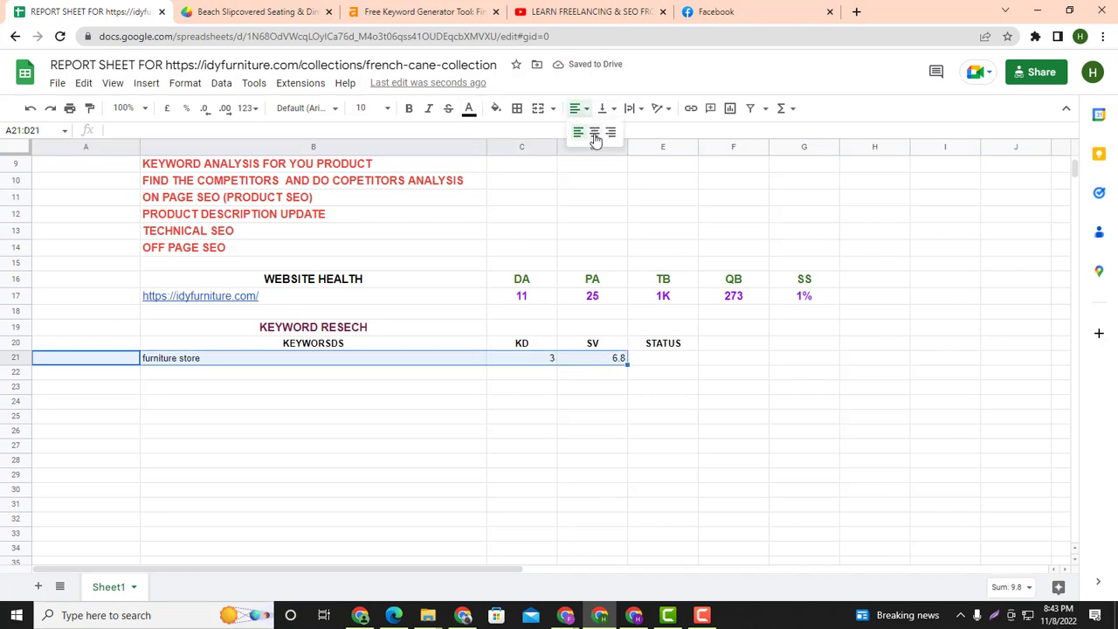
click(595, 140)
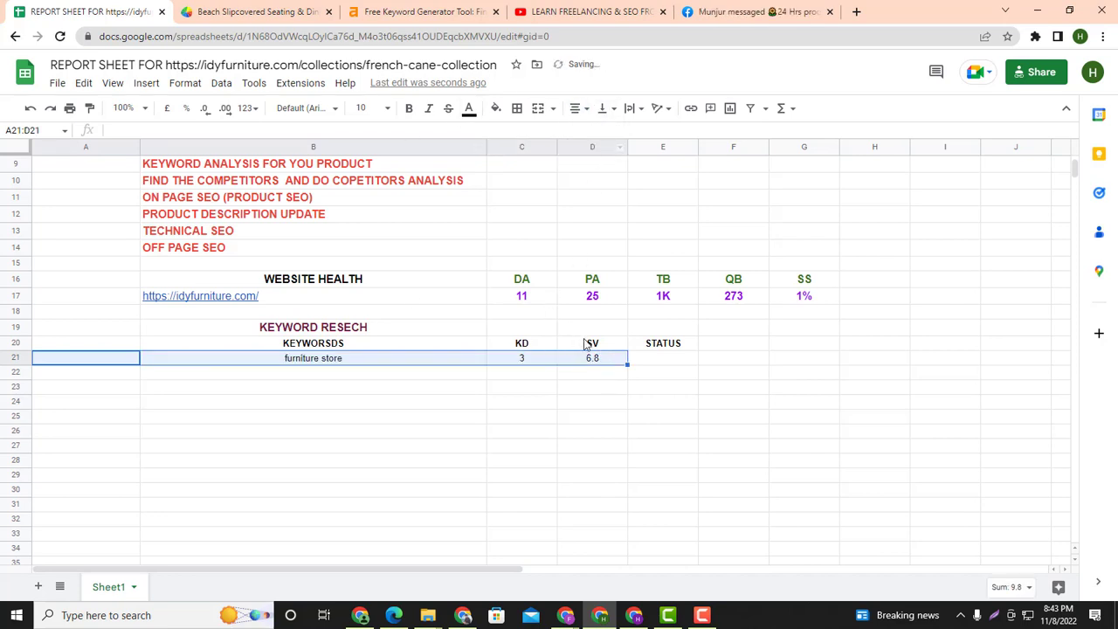
double_click(664, 356)
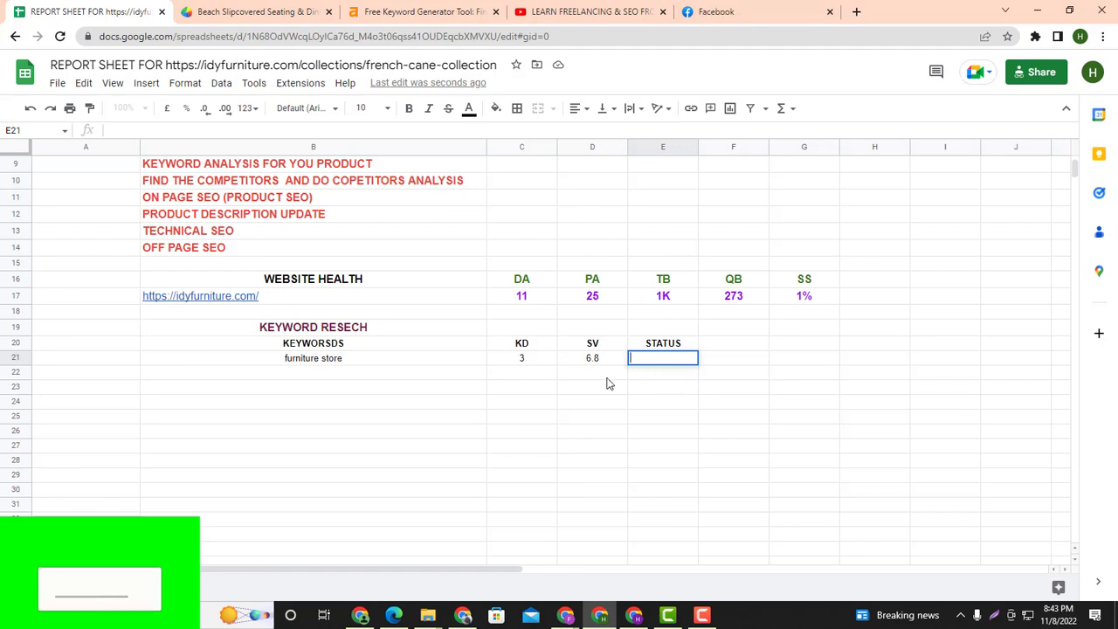
text(W)
Compare the Ahrefs keyword ideas with the products on Idy Furniture's beach dining seatings page and return to the report sheet
key(ctrl+3)
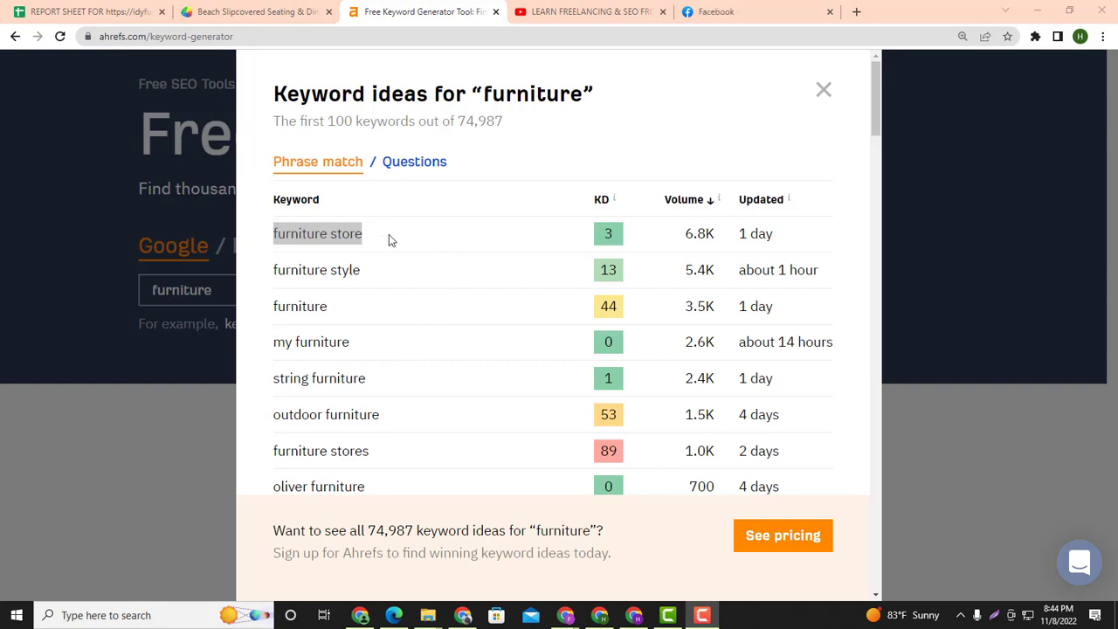
click(441, 210)
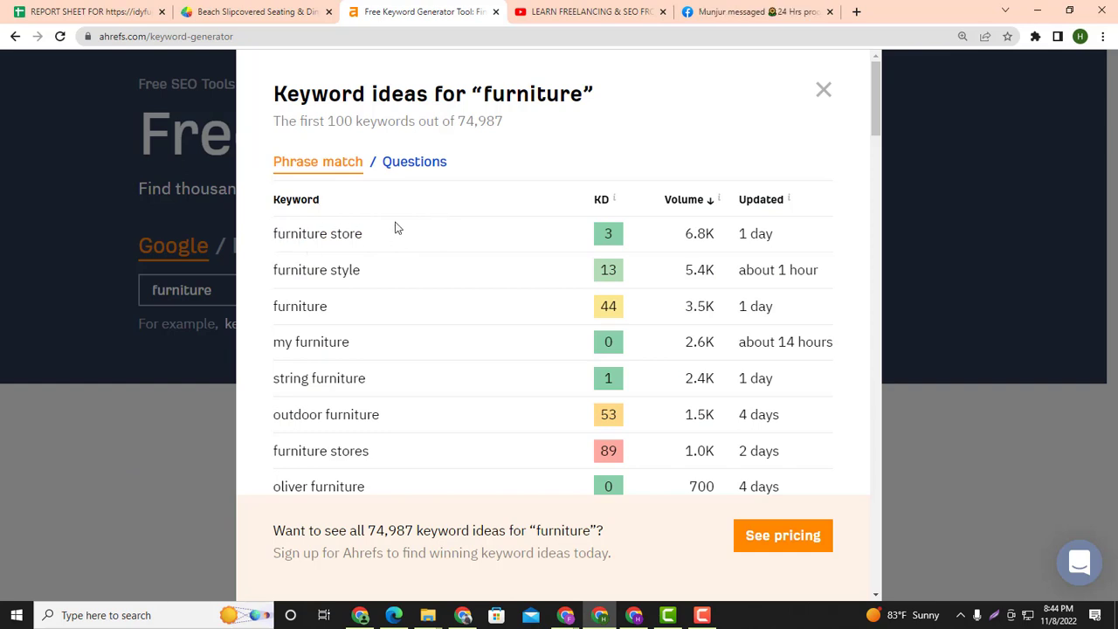
click(230, 14)
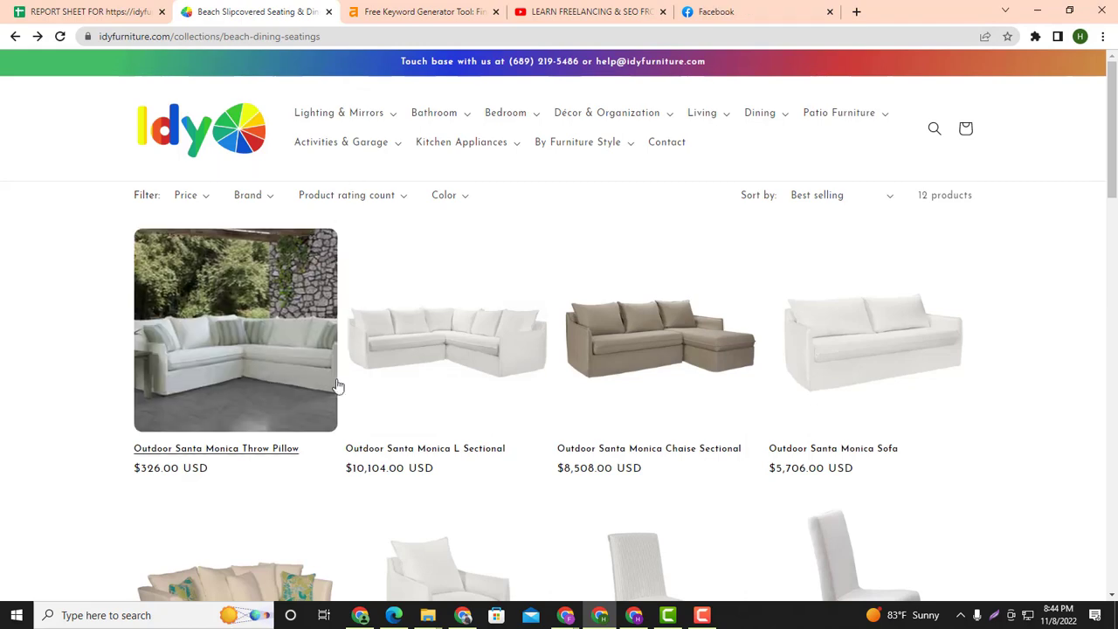
scroll(297, 485, down, 2)
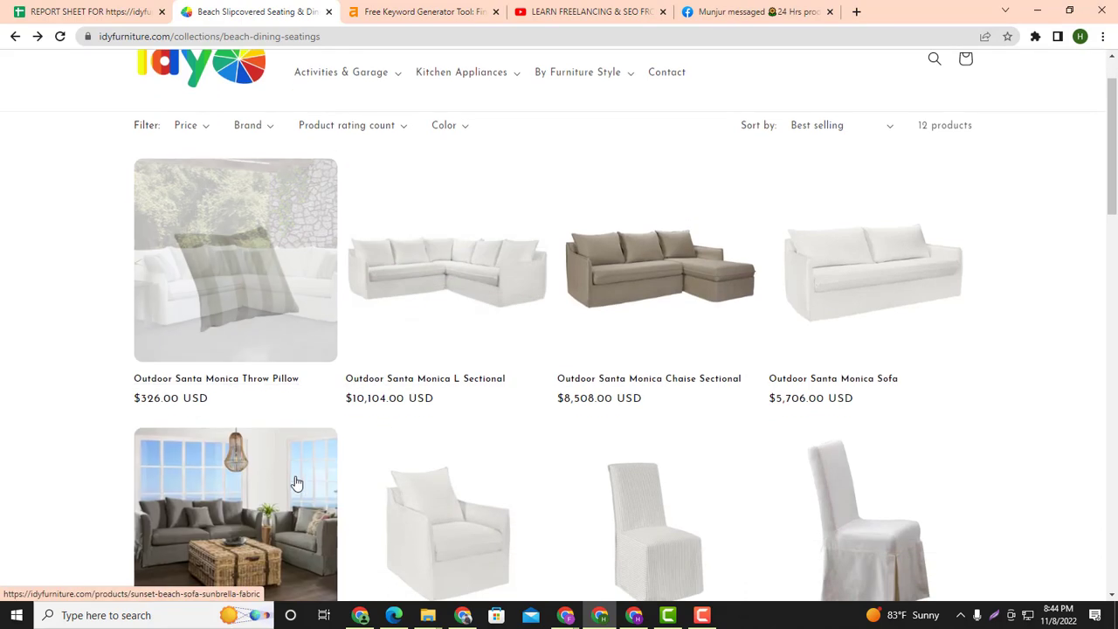
scroll(291, 457, down, 4)
scroll(292, 457, up, 6)
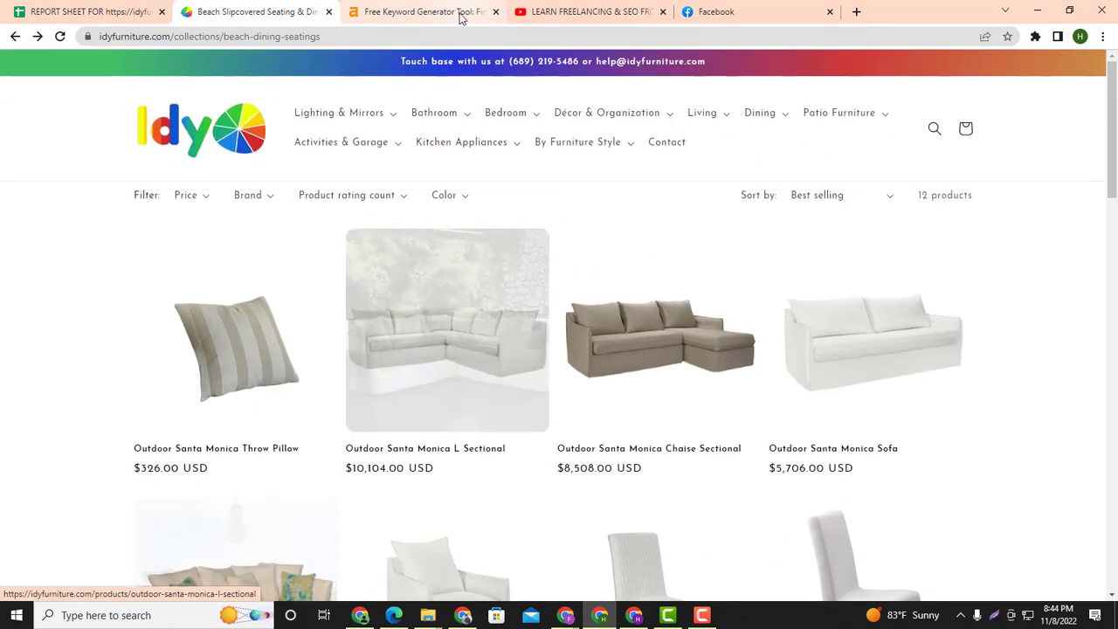
click(428, 11)
key(ctrl+1)
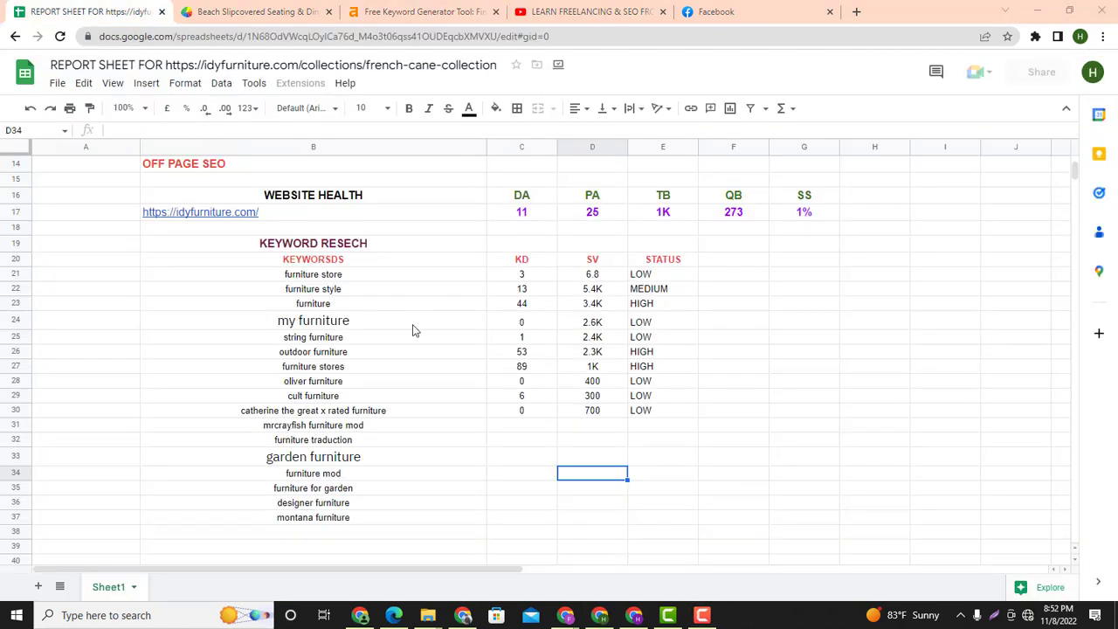
Look through the beach dining seatings products on the Idy Furniture site, open Atlantic Beach Dining Bench - Sun Bleached White and return to the collection
click(271, 11)
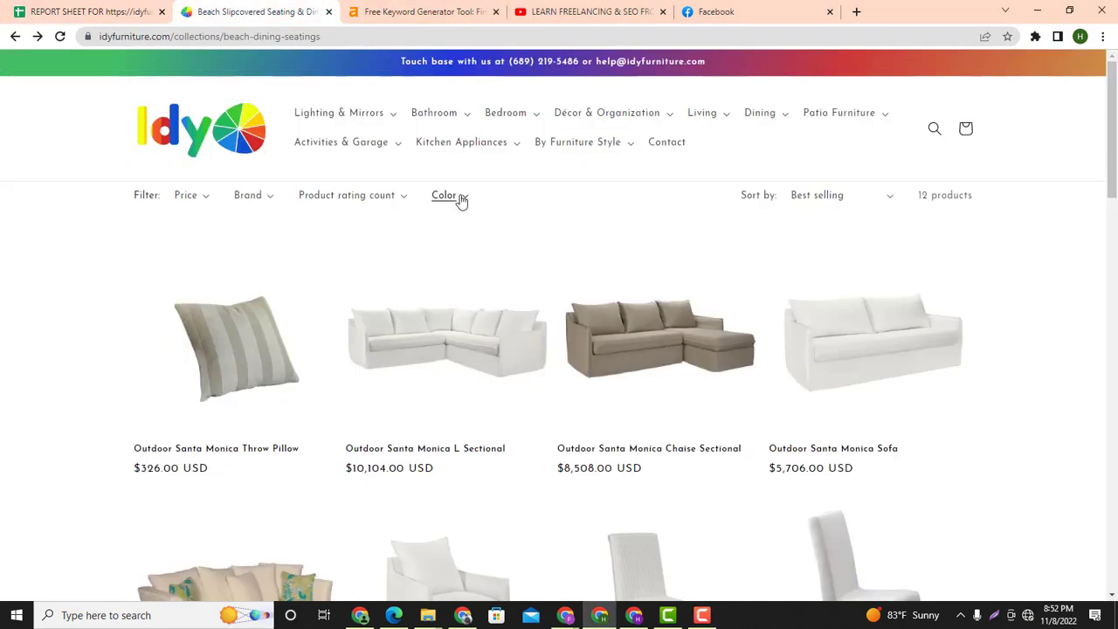
scroll(455, 359, down, 2)
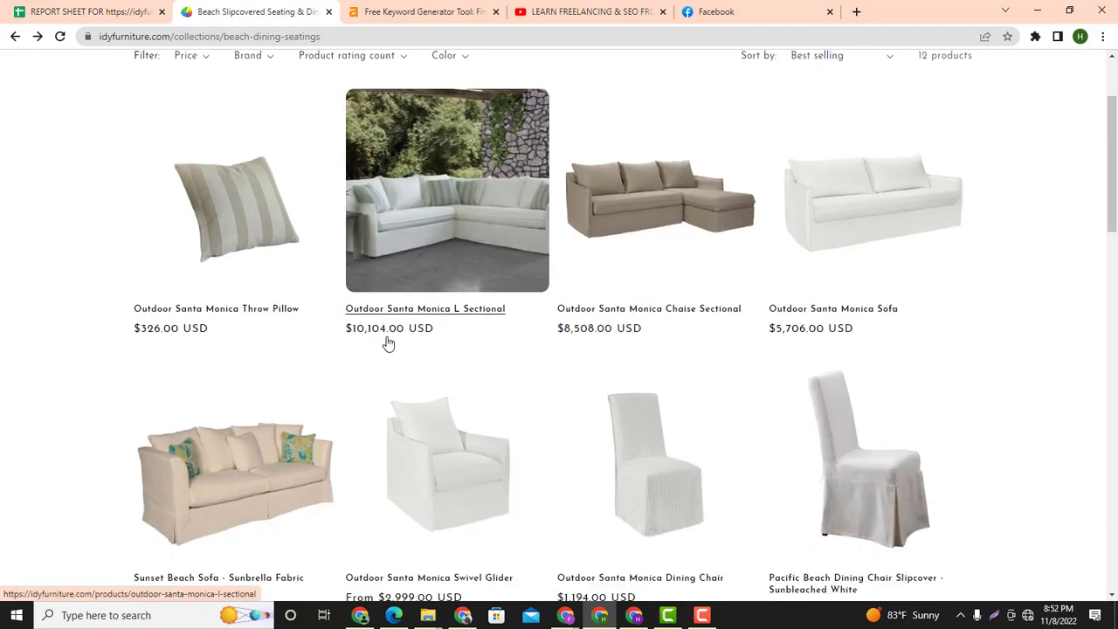
scroll(387, 341, down, 2)
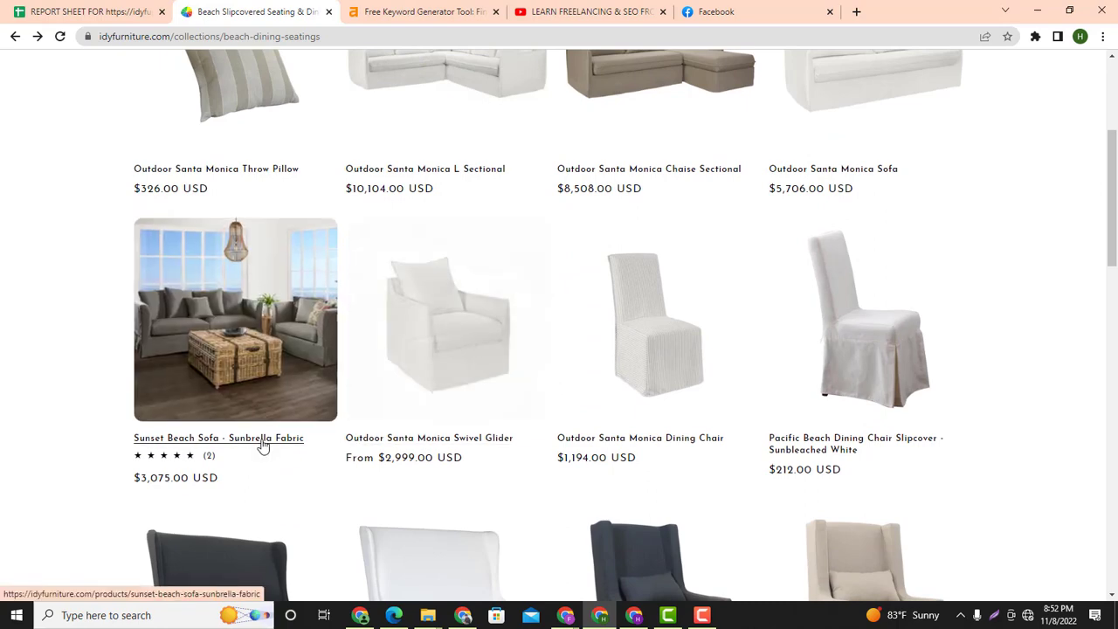
scroll(344, 437, down, 3)
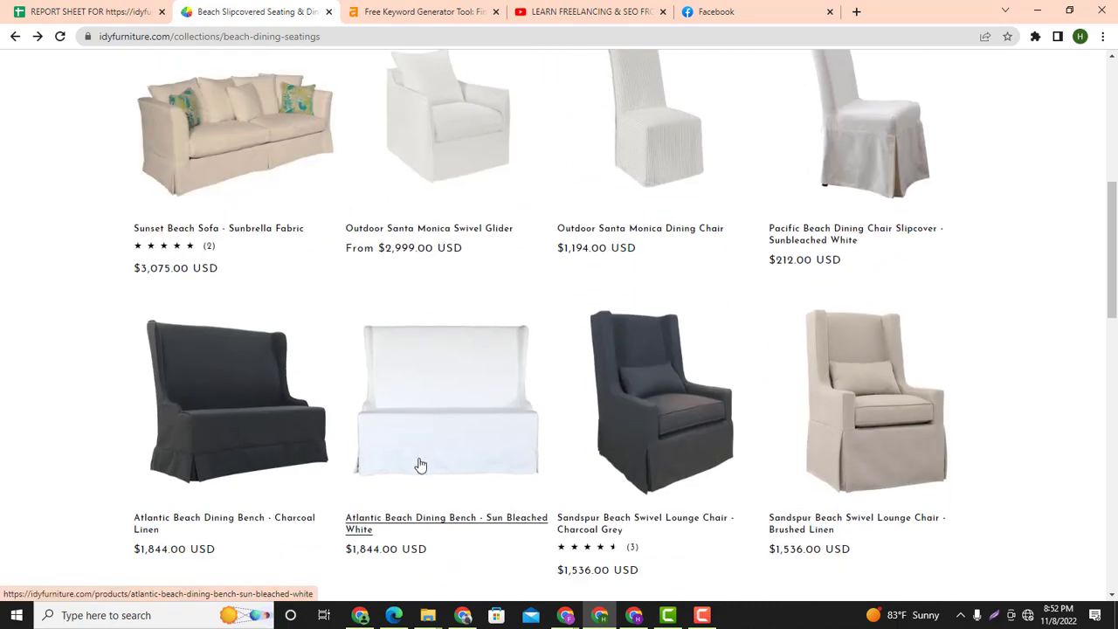
scroll(420, 483, down, 3)
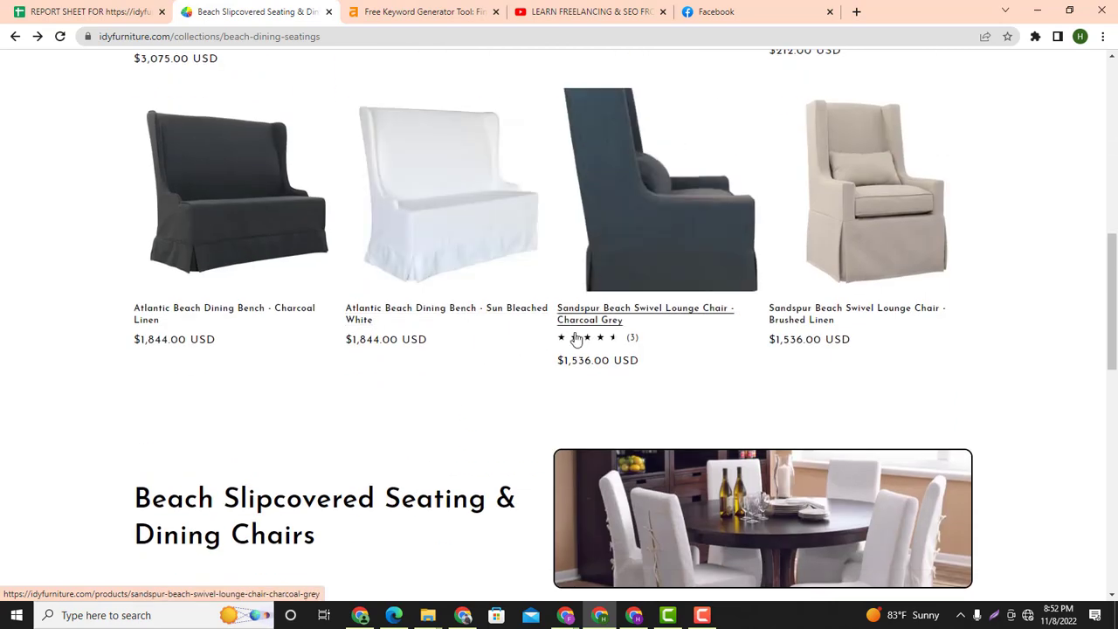
click(472, 320)
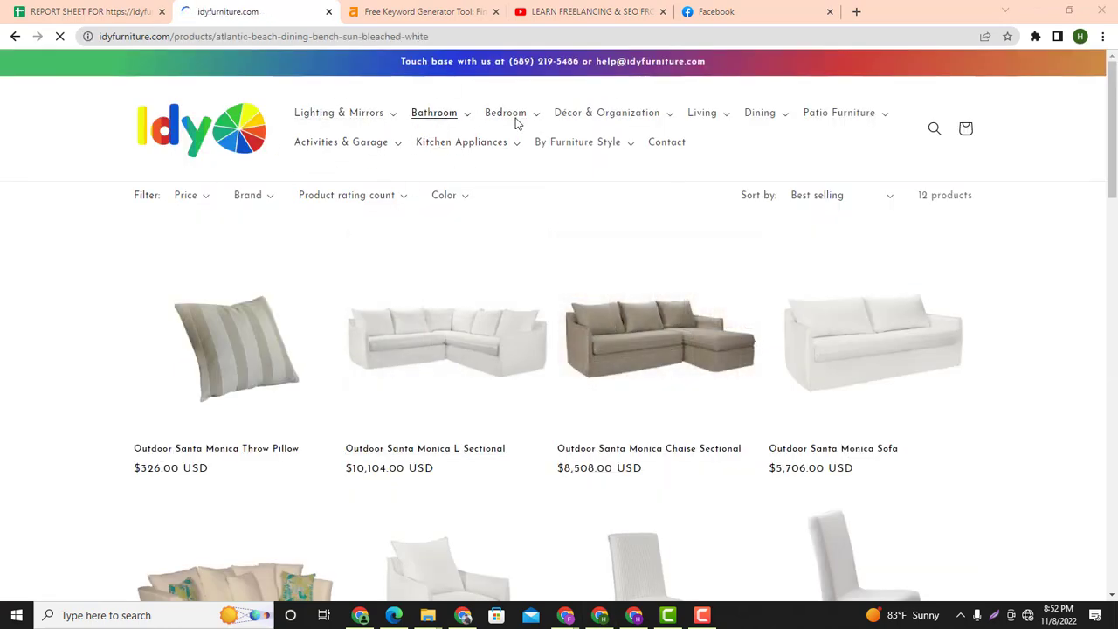
key(alt+Left)
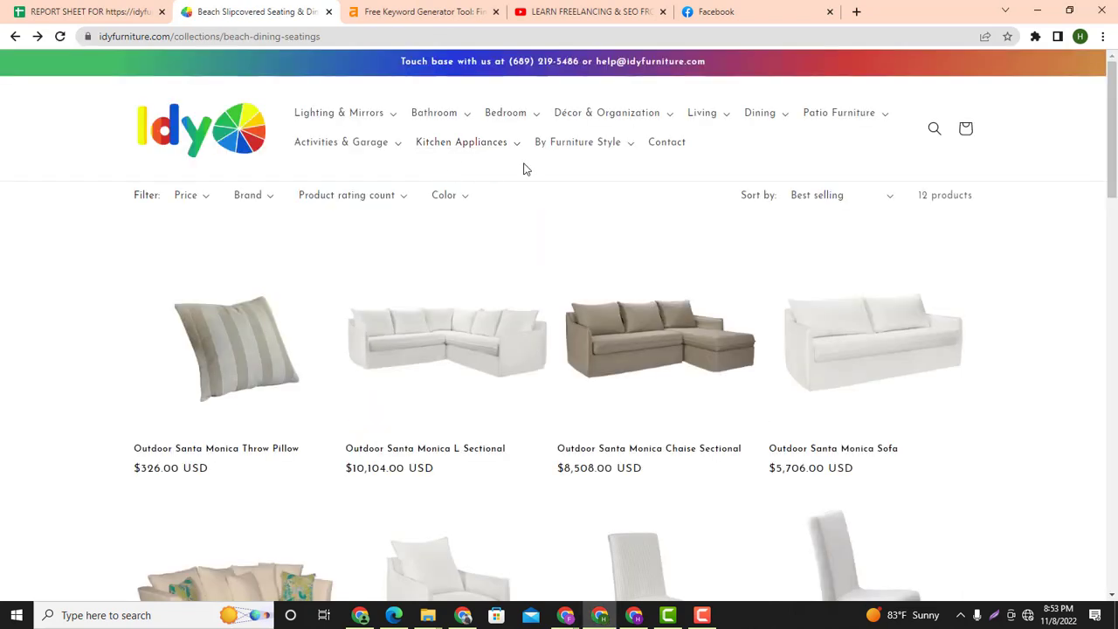